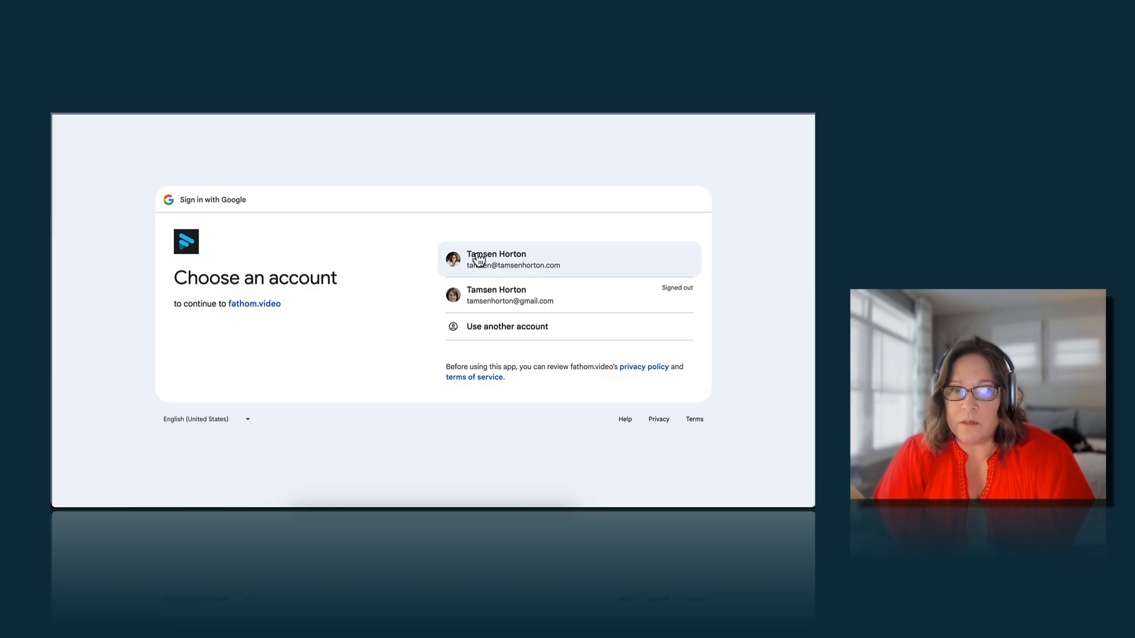
Sign in to Fathom with the business-domain Google account and go to the list of call recordings
left_click(476, 255)
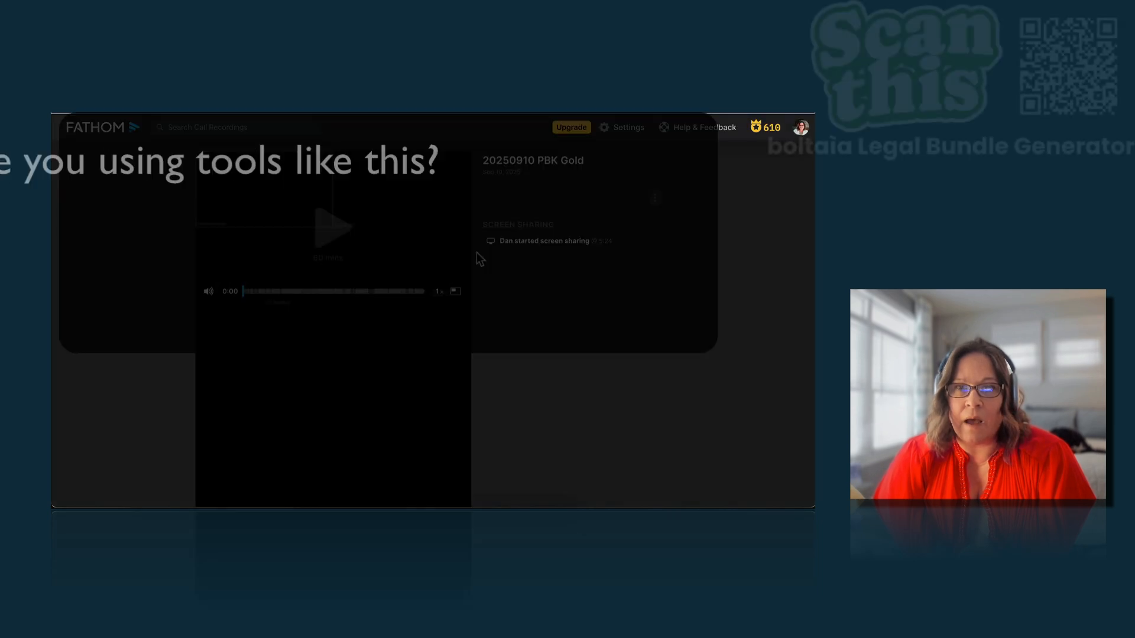
left_click(90, 128)
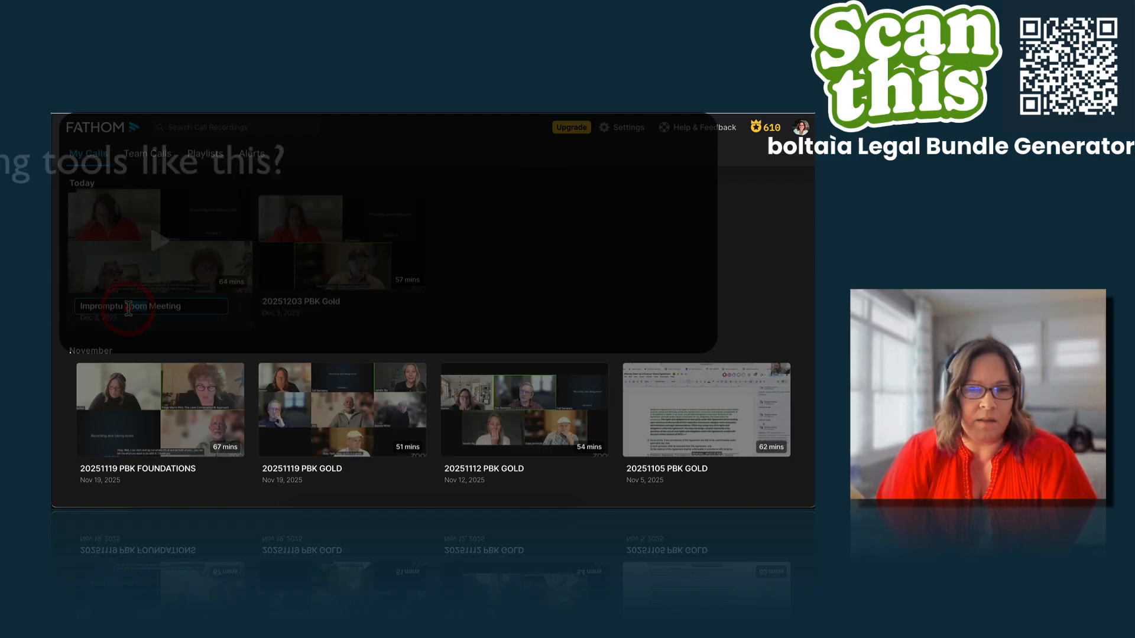
Rename the Impromptu Zoom Meeting recording as "20251203 PBK Foundations"
left_click(128, 307)
type("20251203")
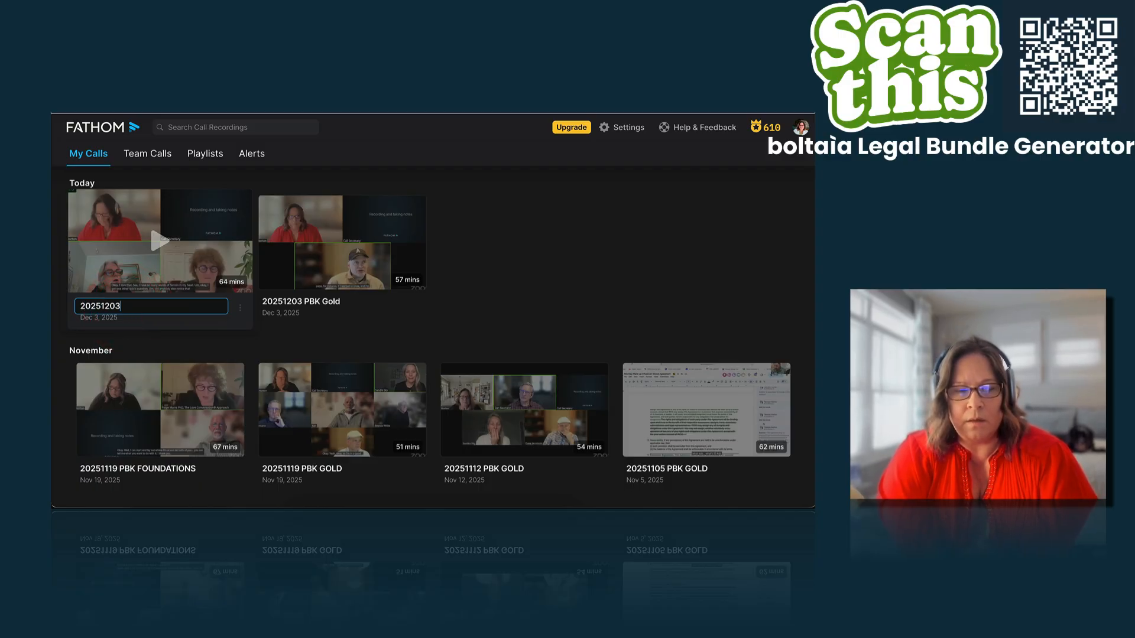
type(" PBK Fou")
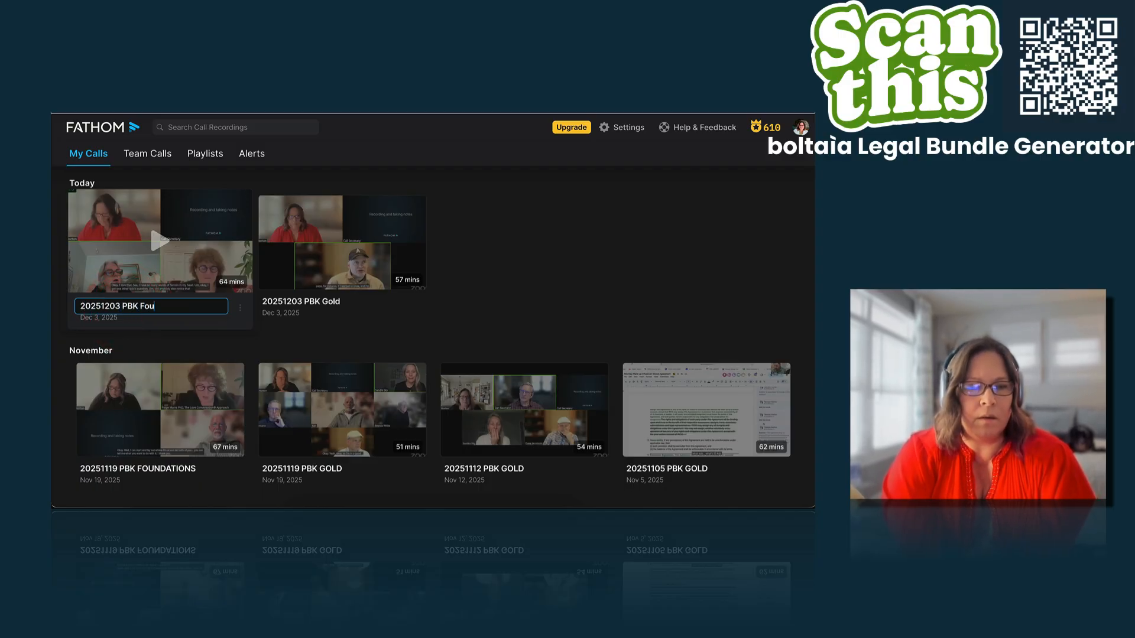
type("ndations")
key("Return")
left_click(240, 307)
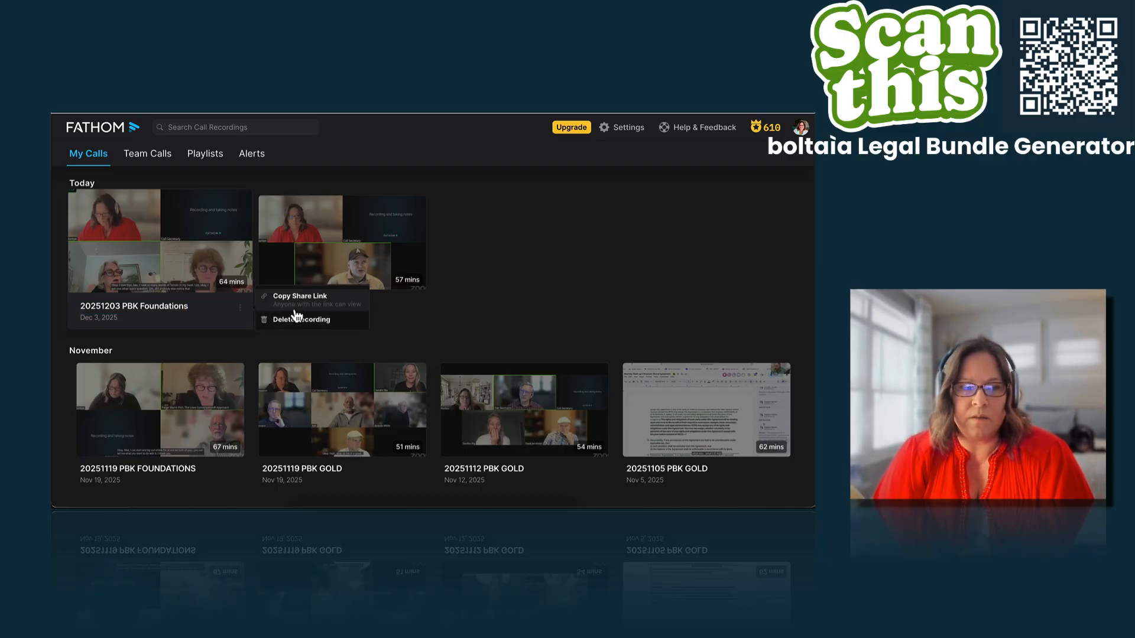
left_click(393, 309)
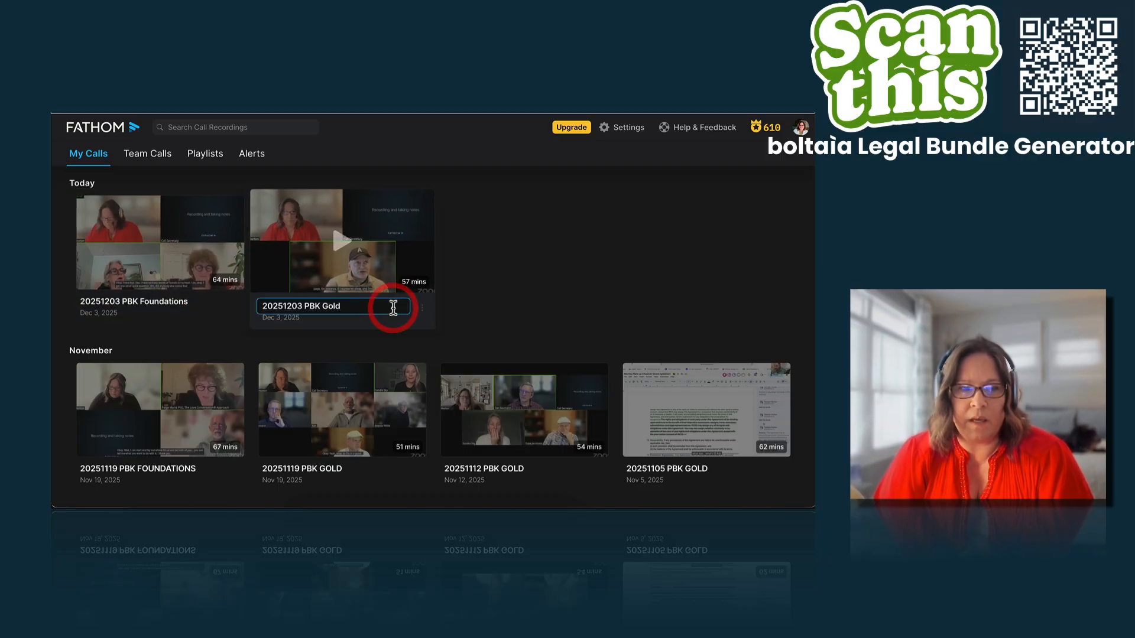
Open the 20251203 PBK Gold recording and copy its share link
left_click(376, 262)
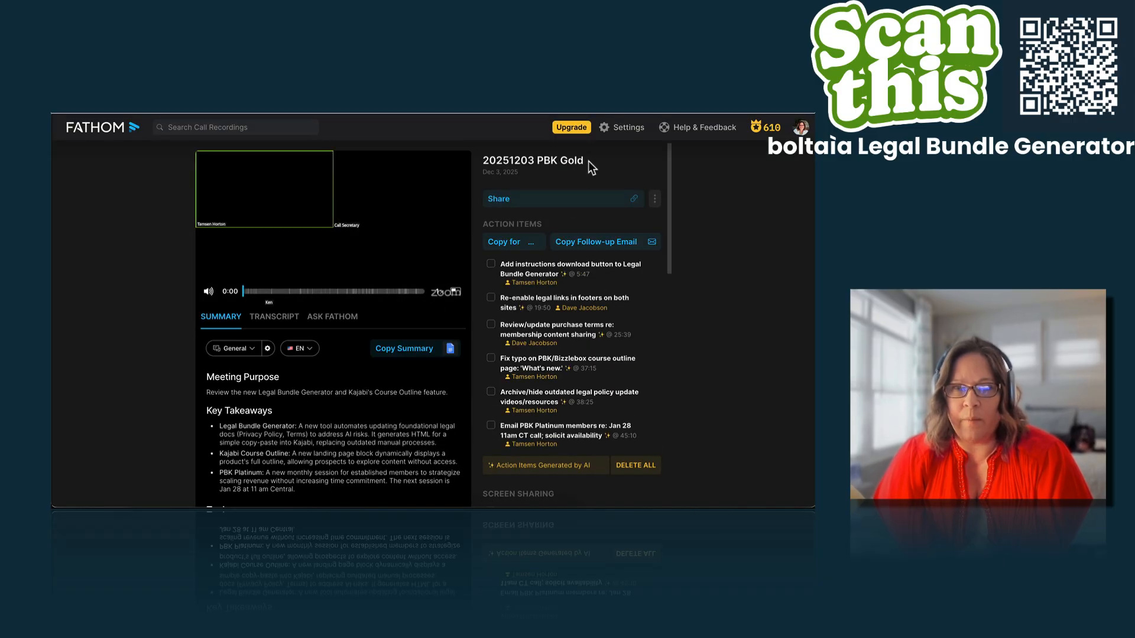
left_click(634, 200)
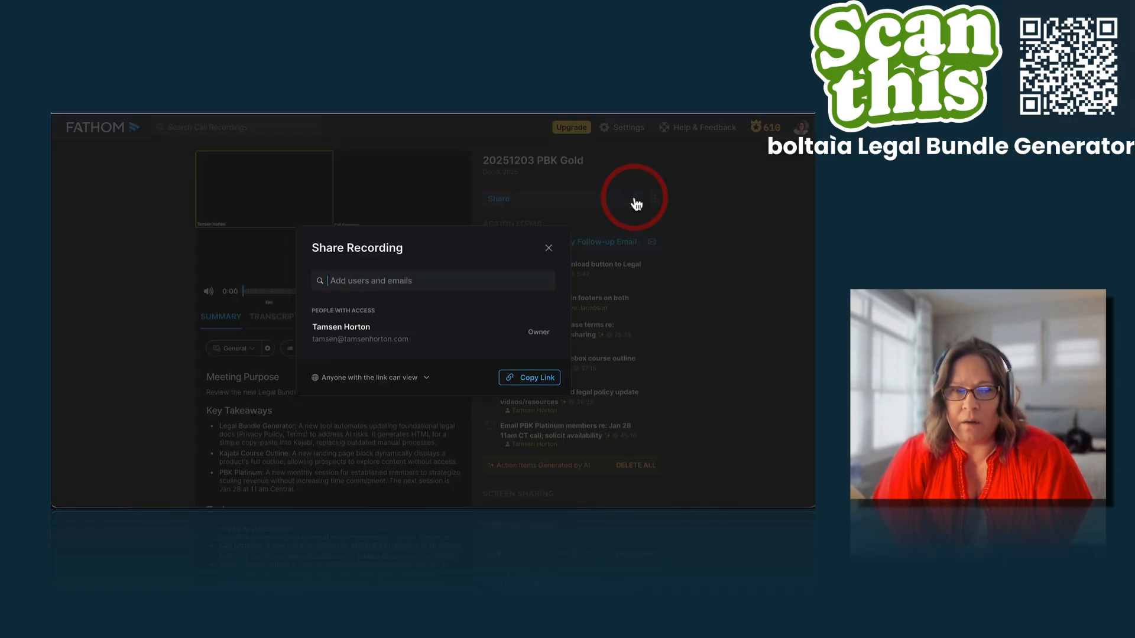
left_click(525, 381)
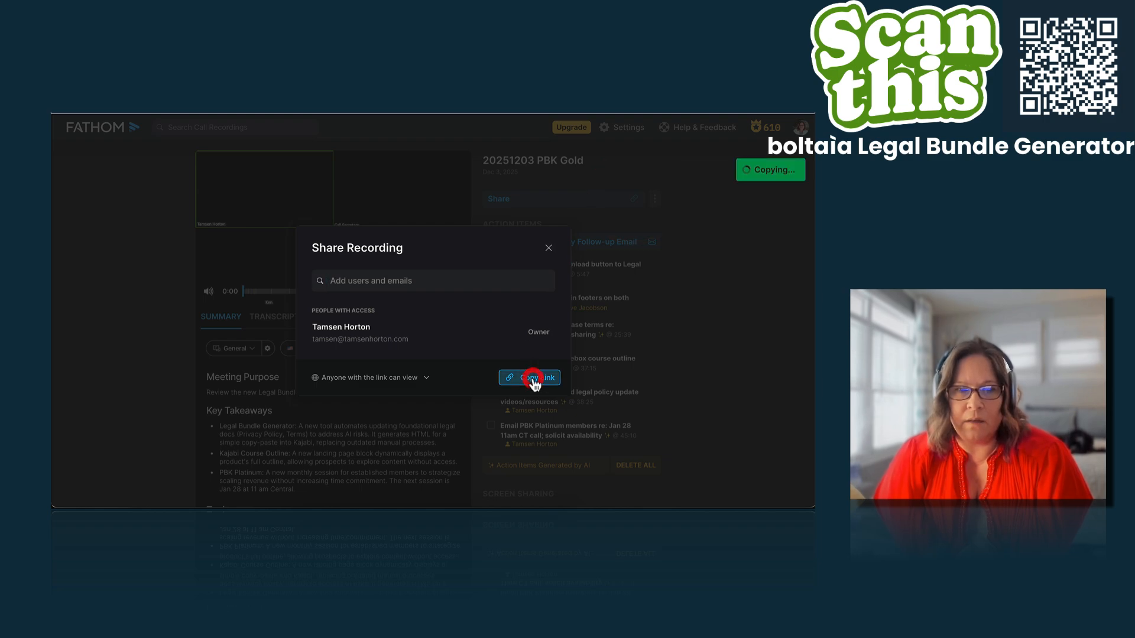
Switch to Notion, paste the share link into the 20251203 PBK Gold lesson's FATHOM LINK property, and start its body as an empty page
left_click(505, 506)
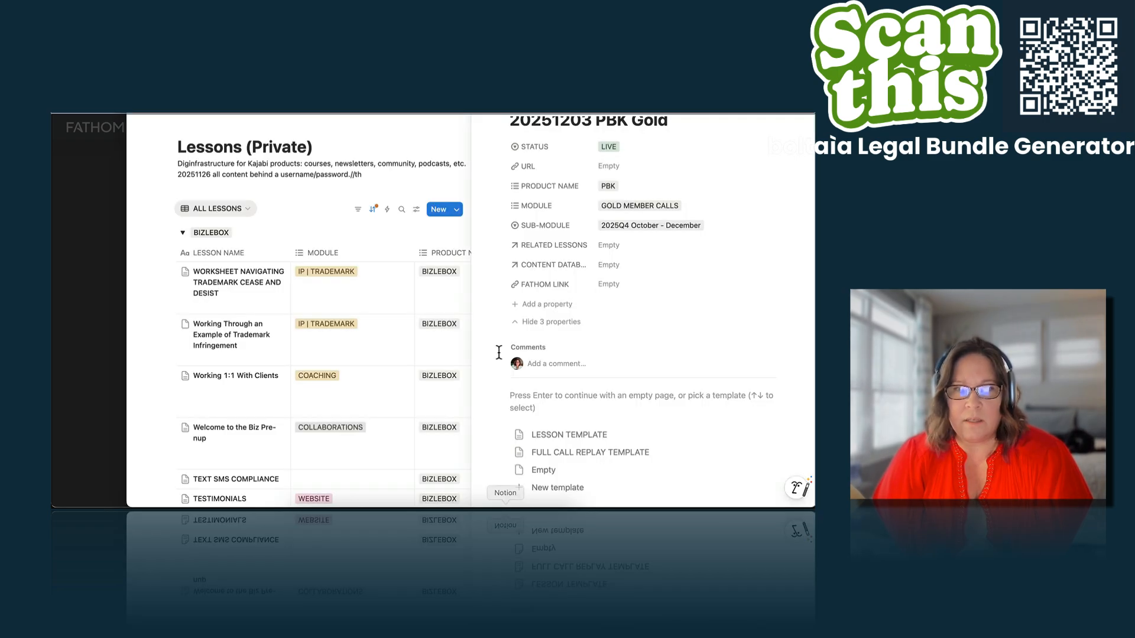
left_click(615, 286)
key("super+v")
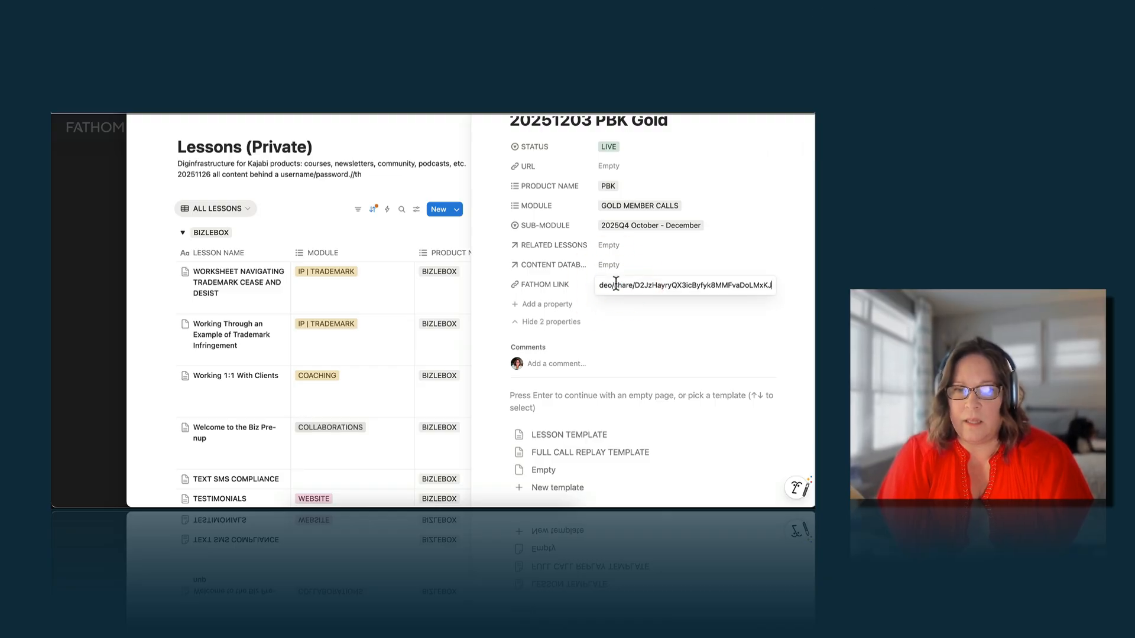
left_click(674, 304)
scroll(603, 307, "down", 3)
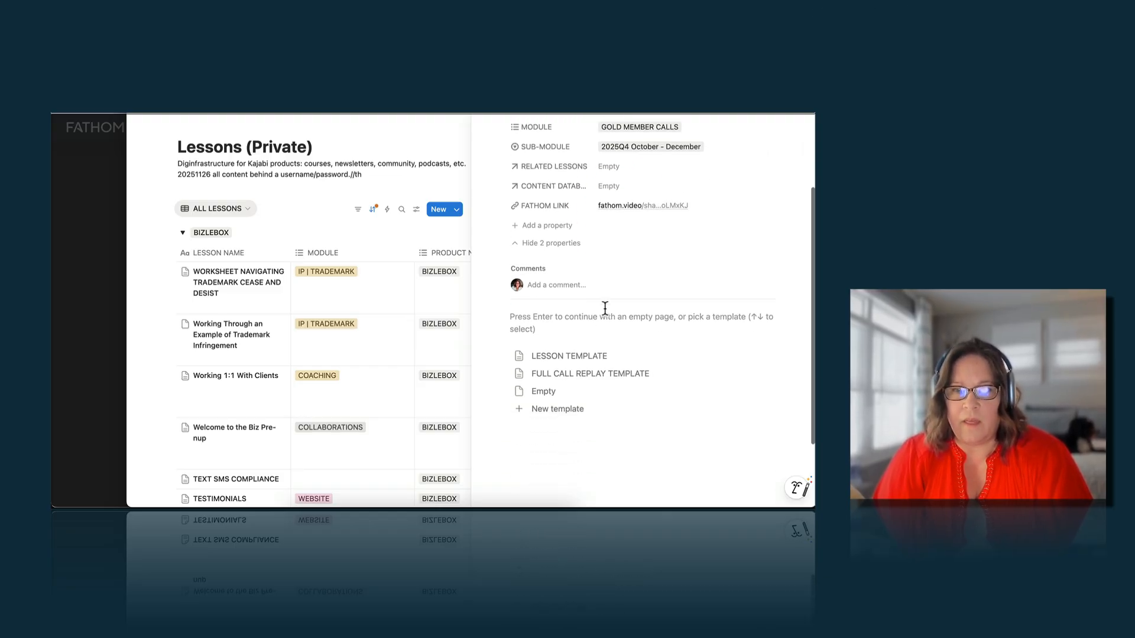
left_click(542, 391)
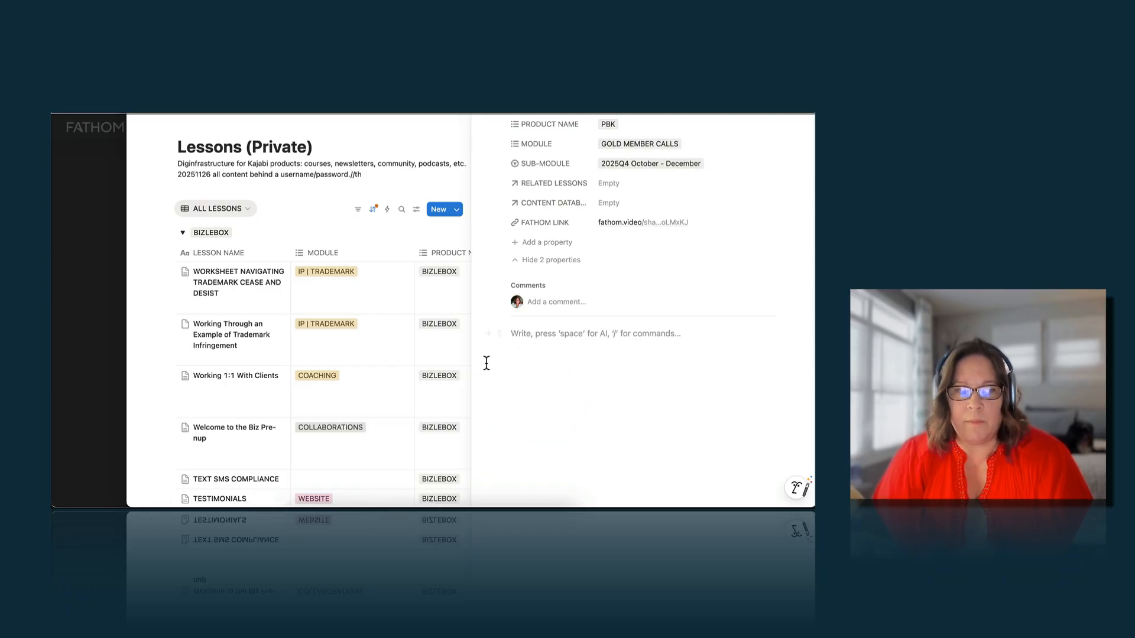
Return to Fathom in Firefox, dismiss the sharing dialog and copy the 20251203 PBK Gold call summary
left_click(333, 503)
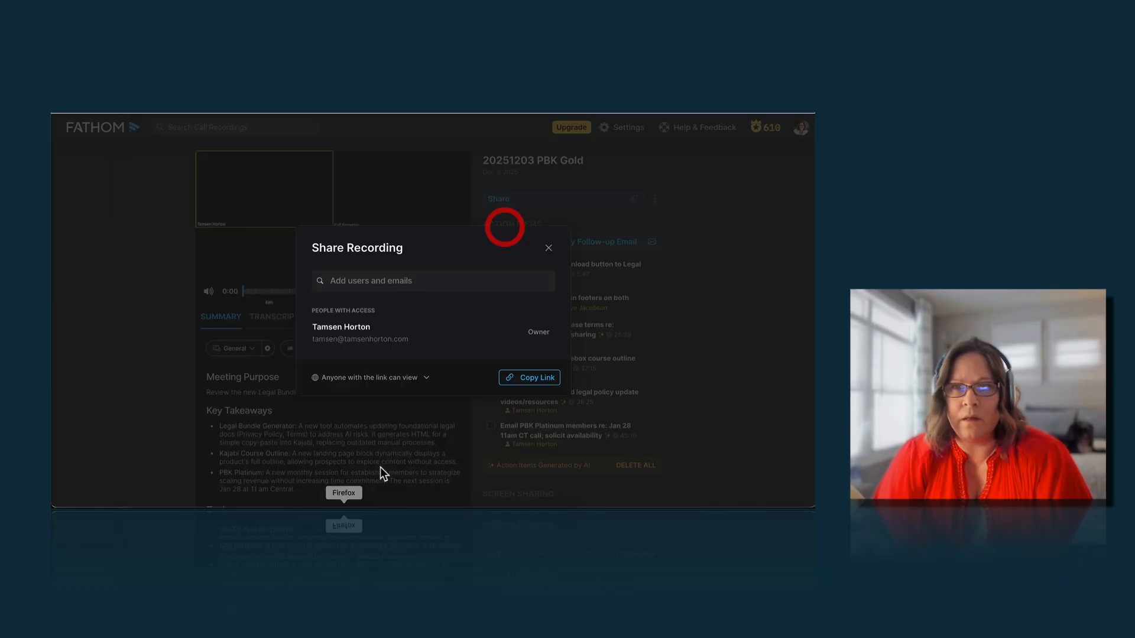
left_click(549, 250)
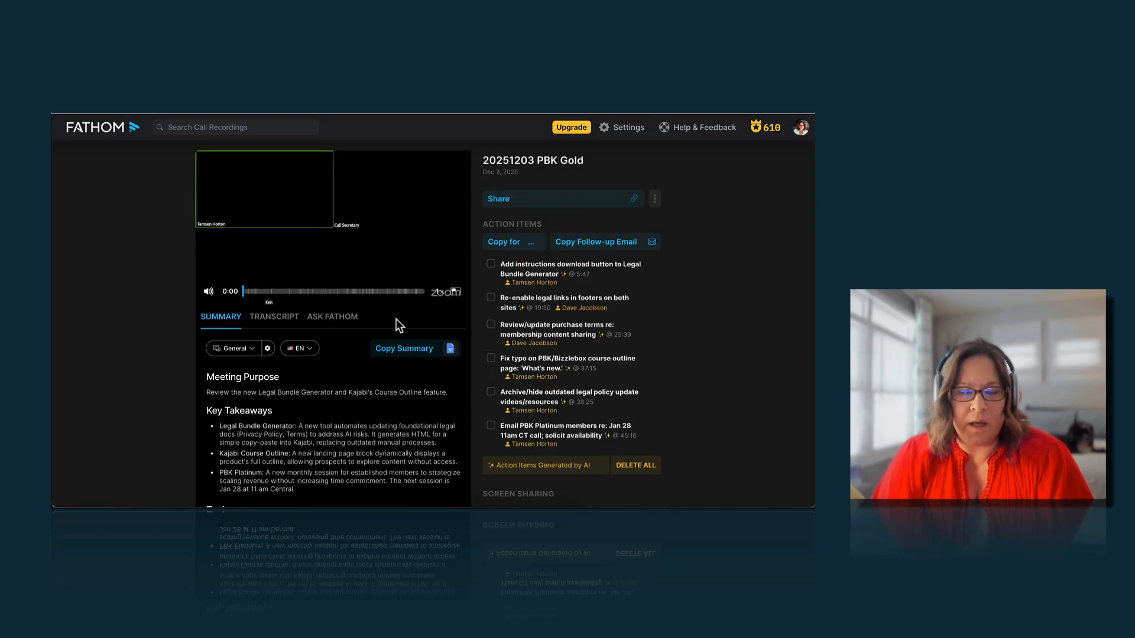
left_click(407, 349)
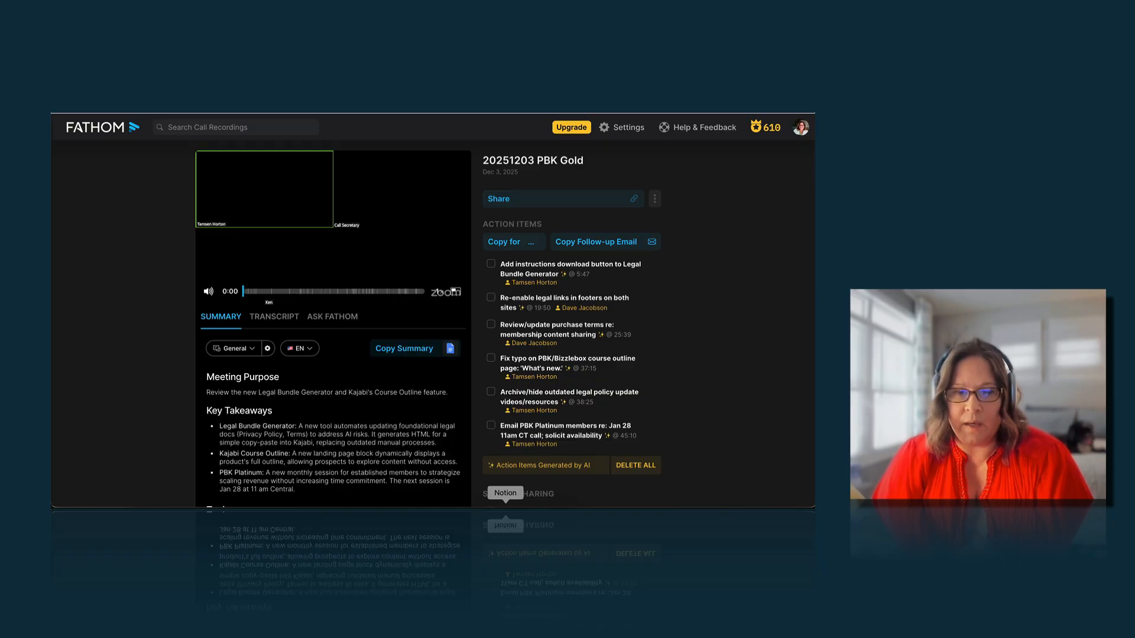
Switch to Notion and paste the copied call summary into the body of the 20251203 PBK Gold lesson page
left_click(502, 497)
left_click(519, 334)
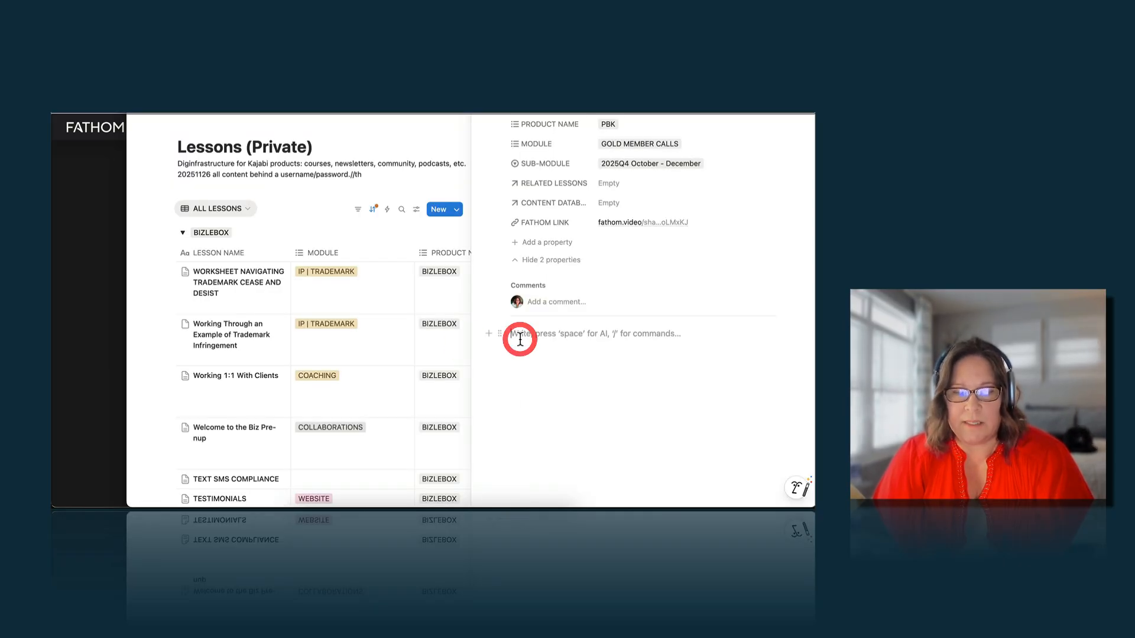
key("ctrl+v")
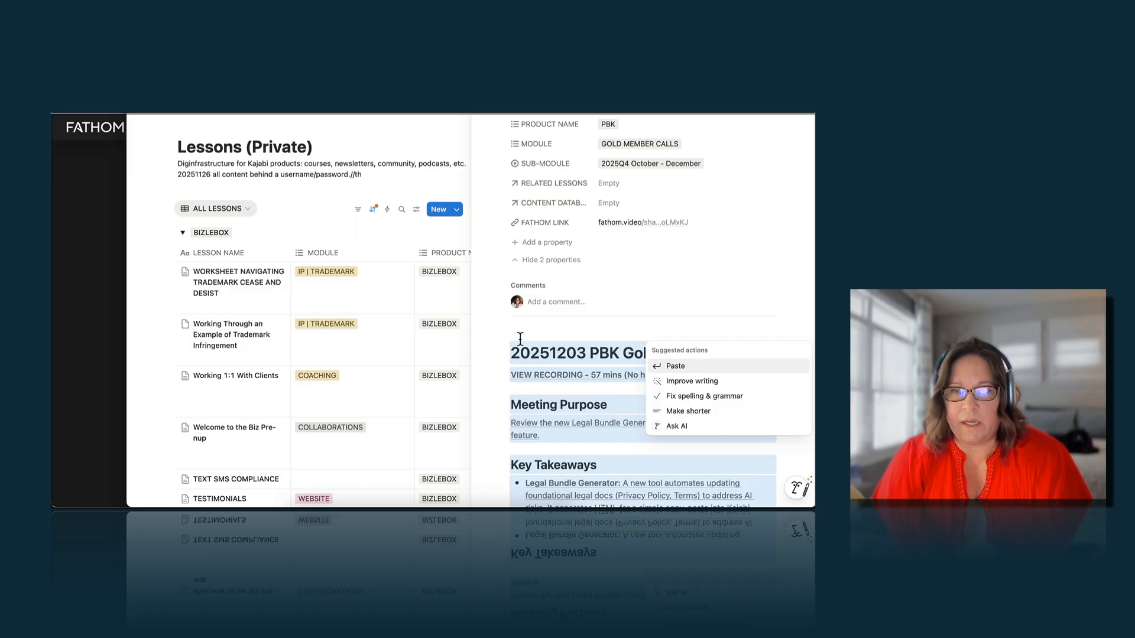
left_click(684, 367)
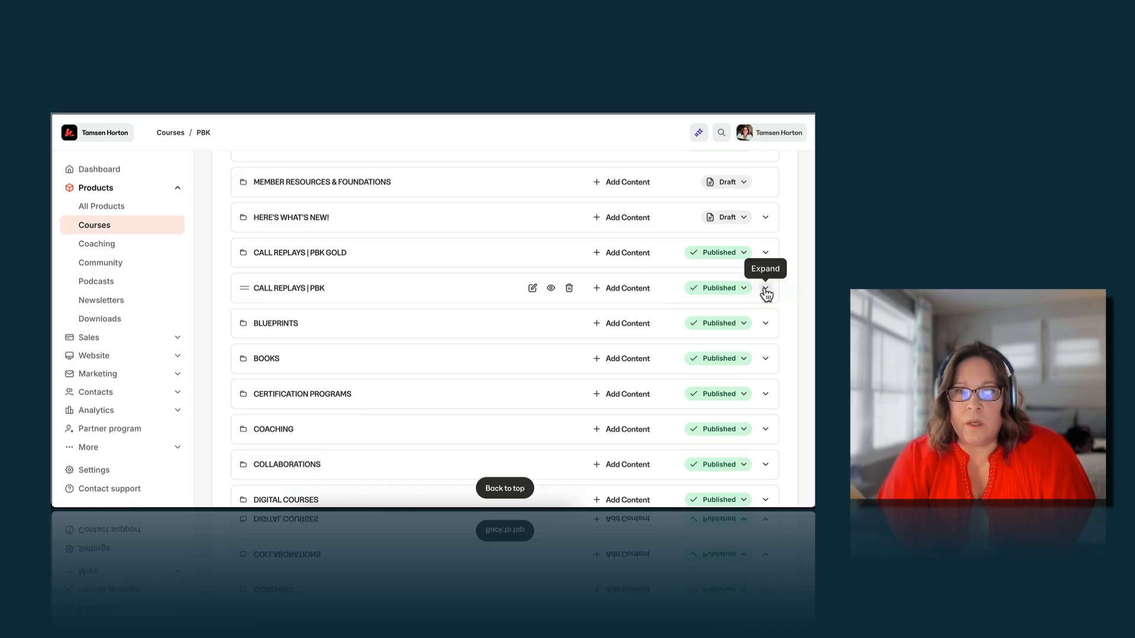
In the Kajabi PBK course, open the 20251203 PBK Gold lesson under CALL REPLAYS | PBK GOLD, 2025 October - December
left_click(765, 253)
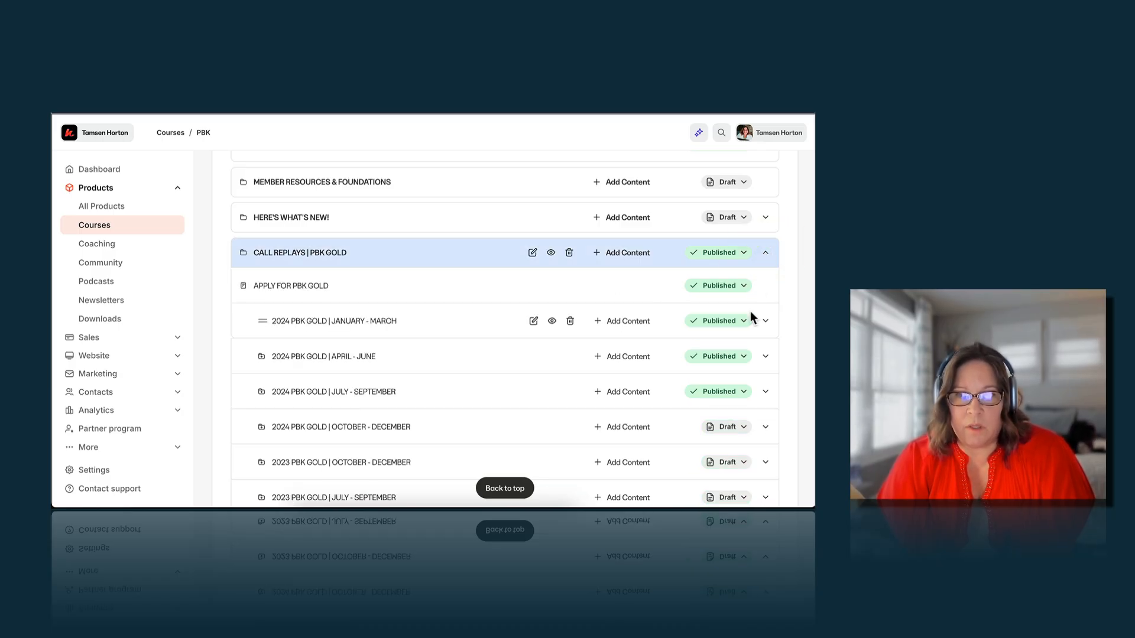
scroll(751, 317, "down", 3)
scroll(751, 313, "down", 3)
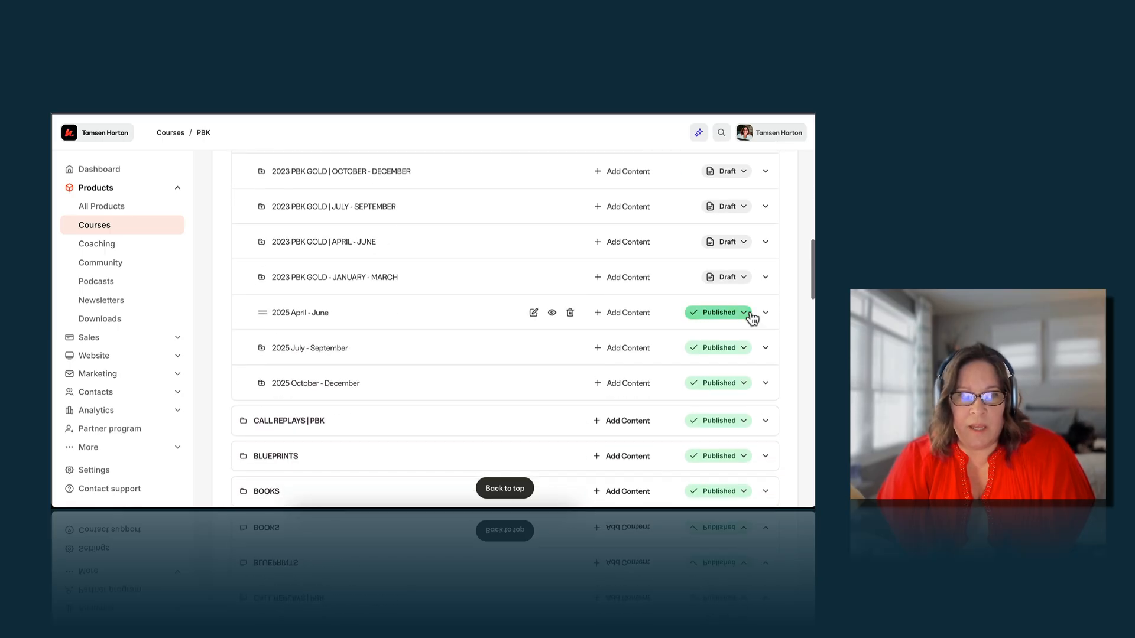
left_click(766, 375)
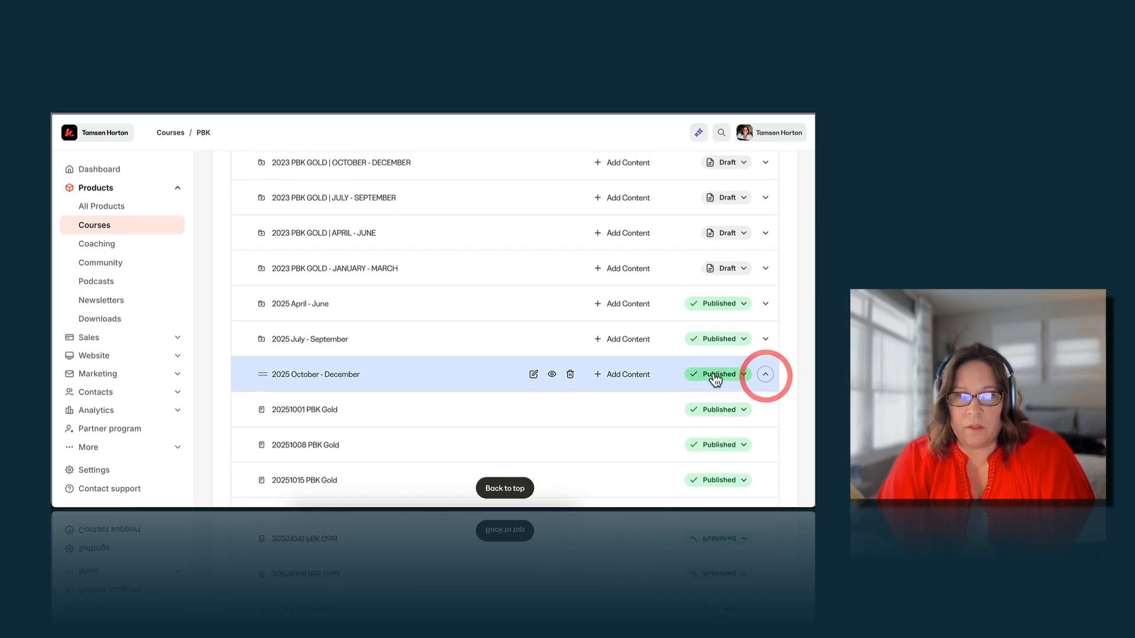
scroll(714, 380, "down", 2)
scroll(715, 380, "down", 3)
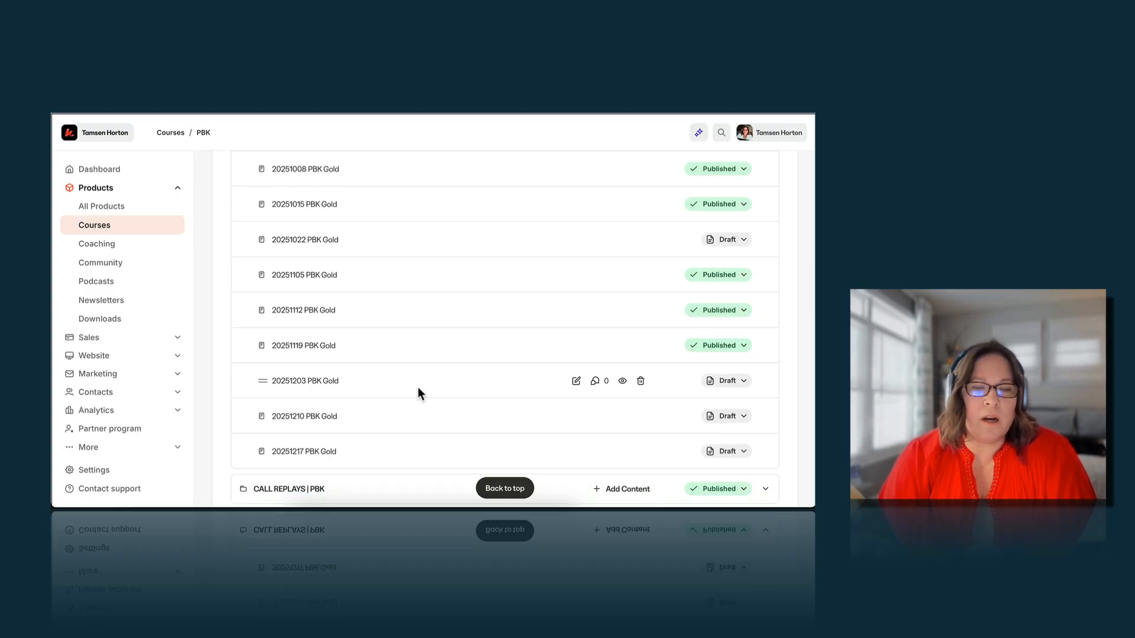
left_click(325, 385)
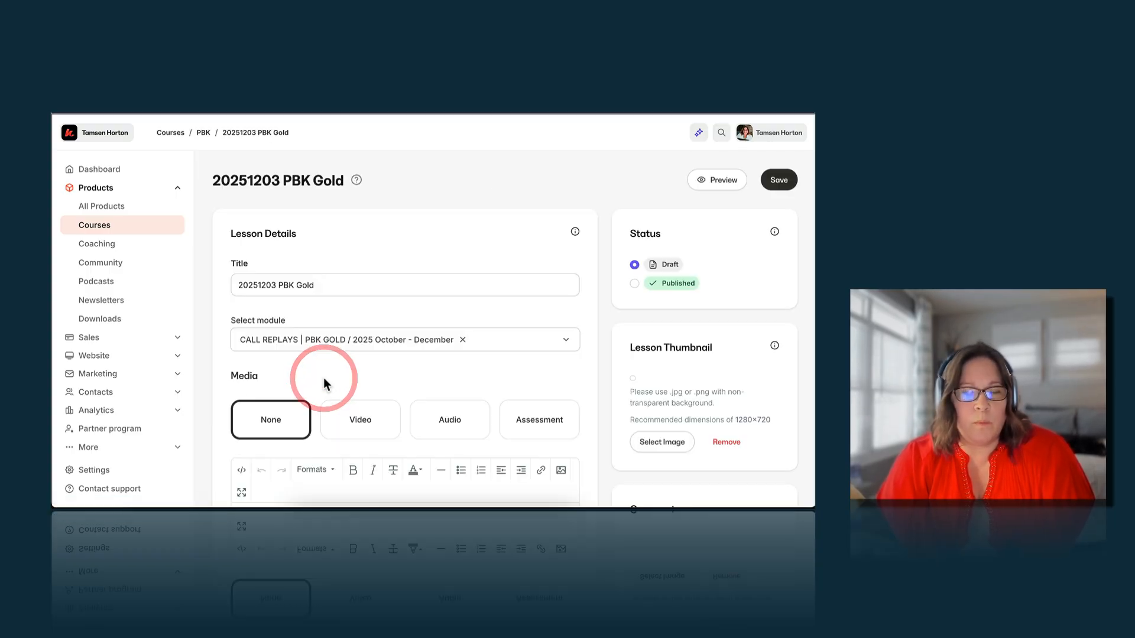
Insert a horizontal line below the Call Replay Notice, paste the Fathom summary beneath it, and check the pasted content
scroll(413, 392, "down", 3)
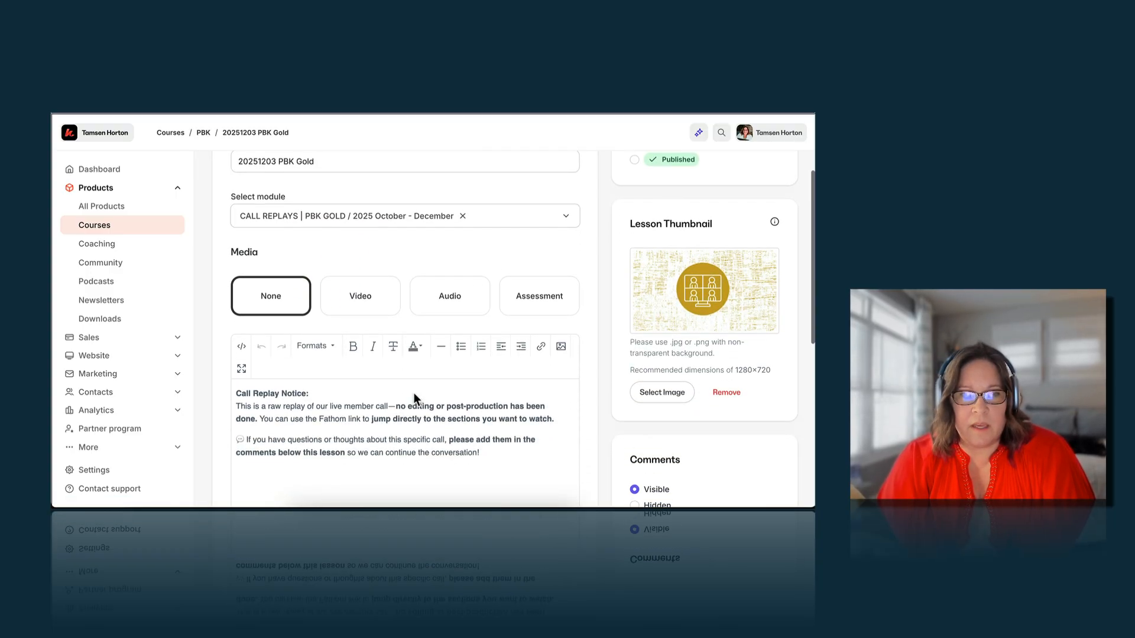
left_click(488, 392)
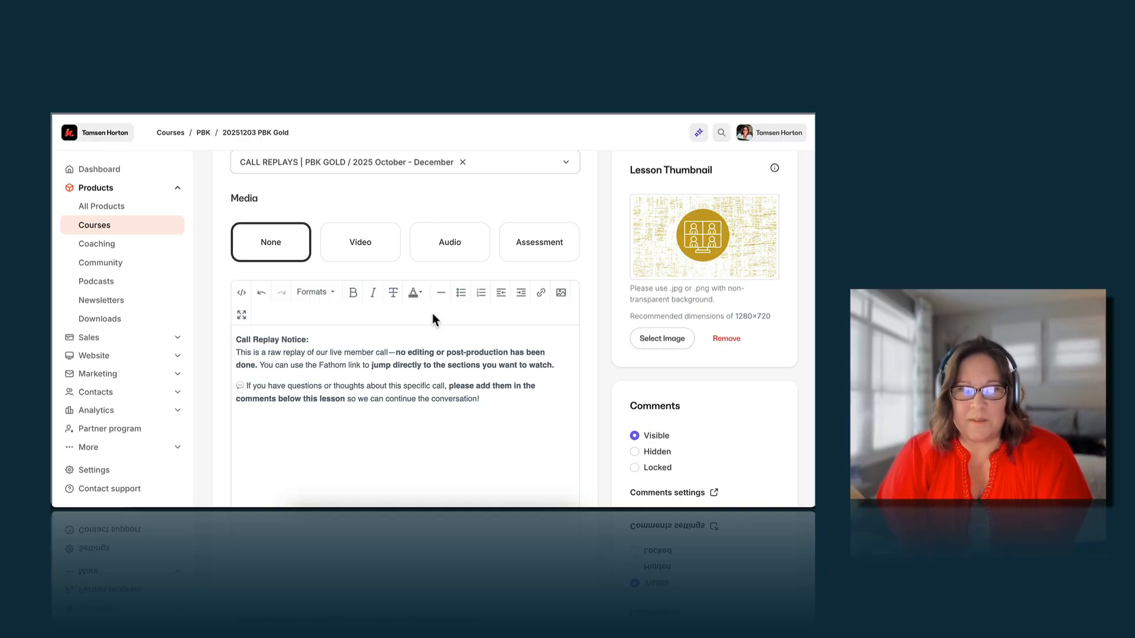
left_click(441, 293)
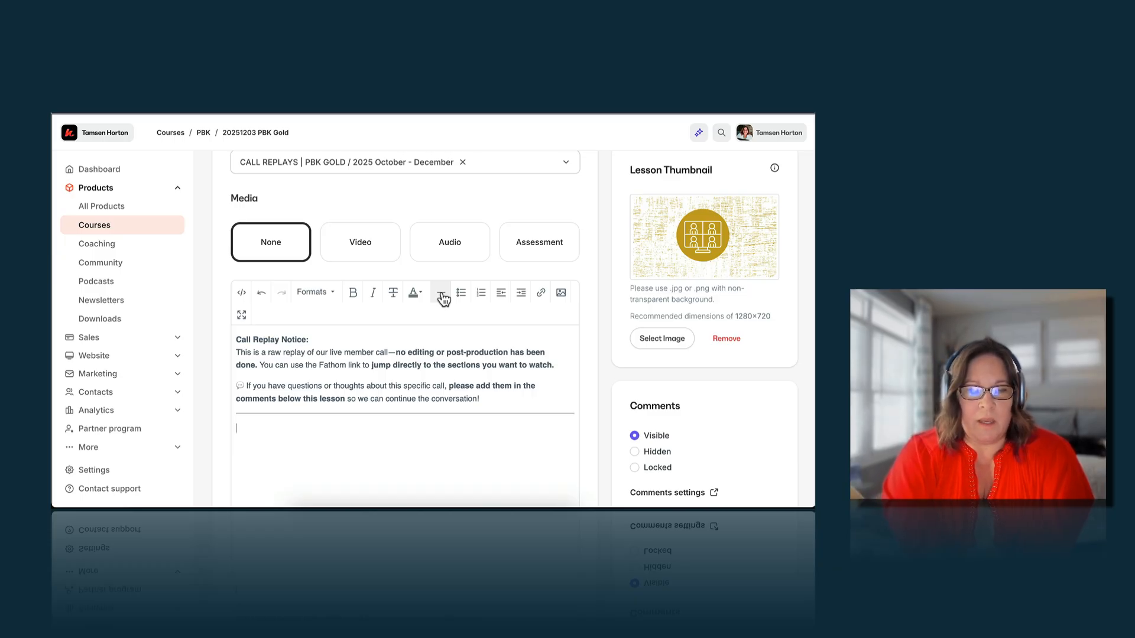
key("ctrl+v")
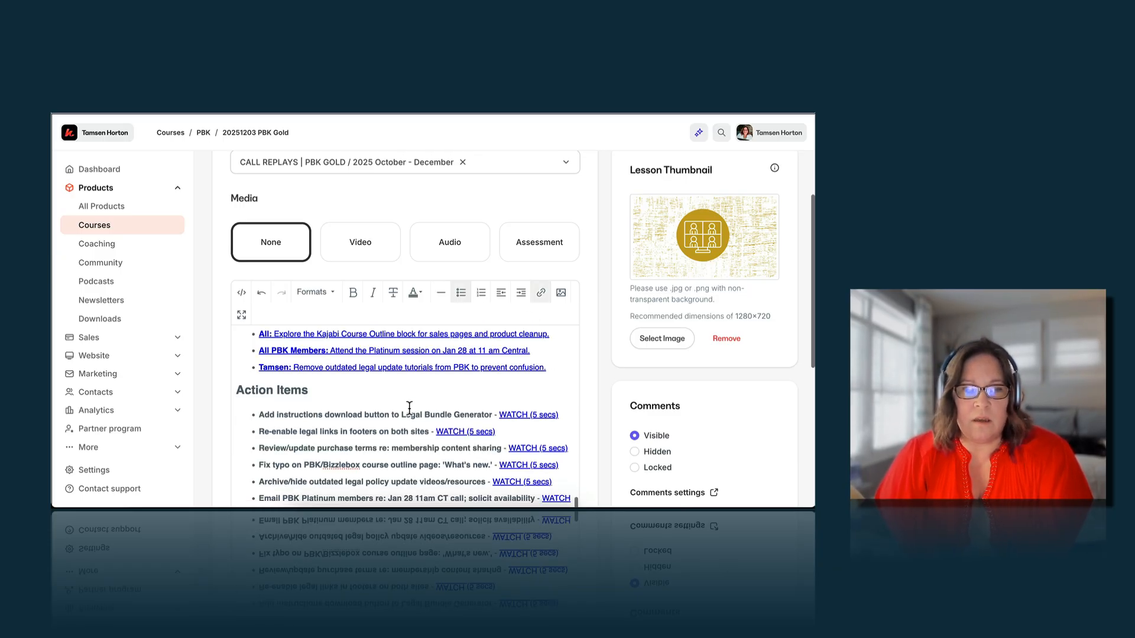
scroll(409, 407, "down", 2)
scroll(408, 408, "up", 5)
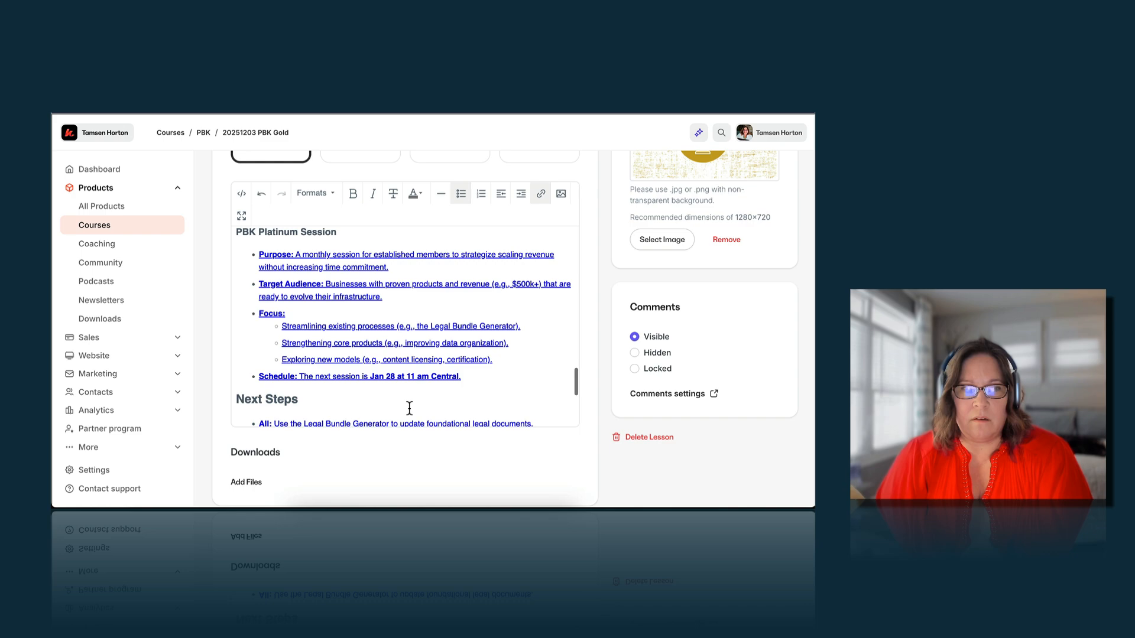
scroll(409, 407, "up", 10)
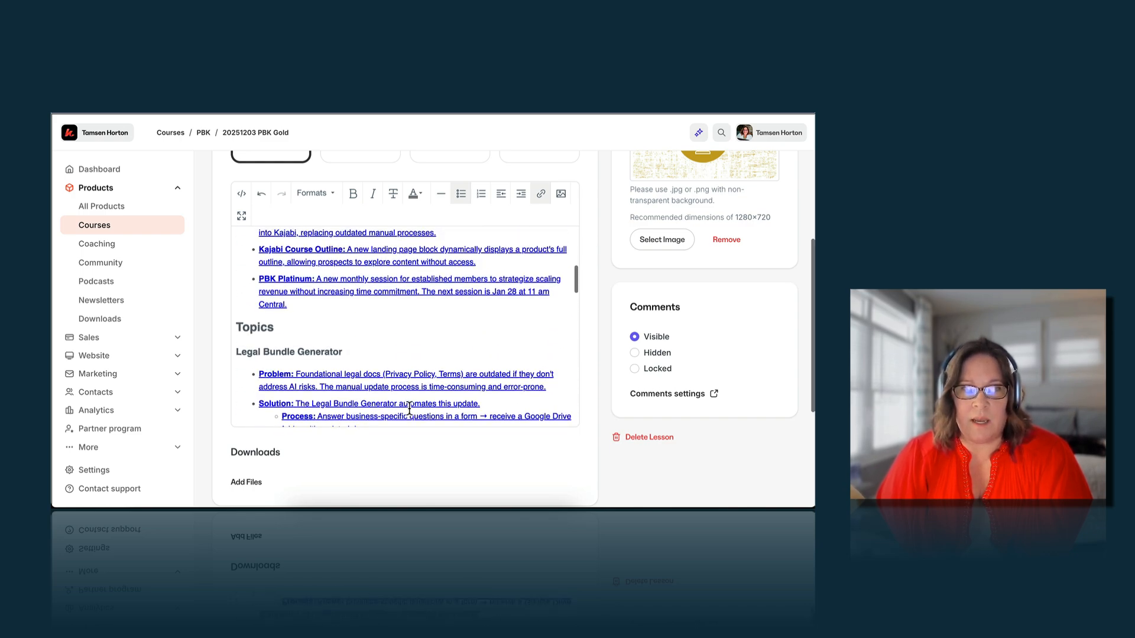
scroll(409, 408, "up", 10)
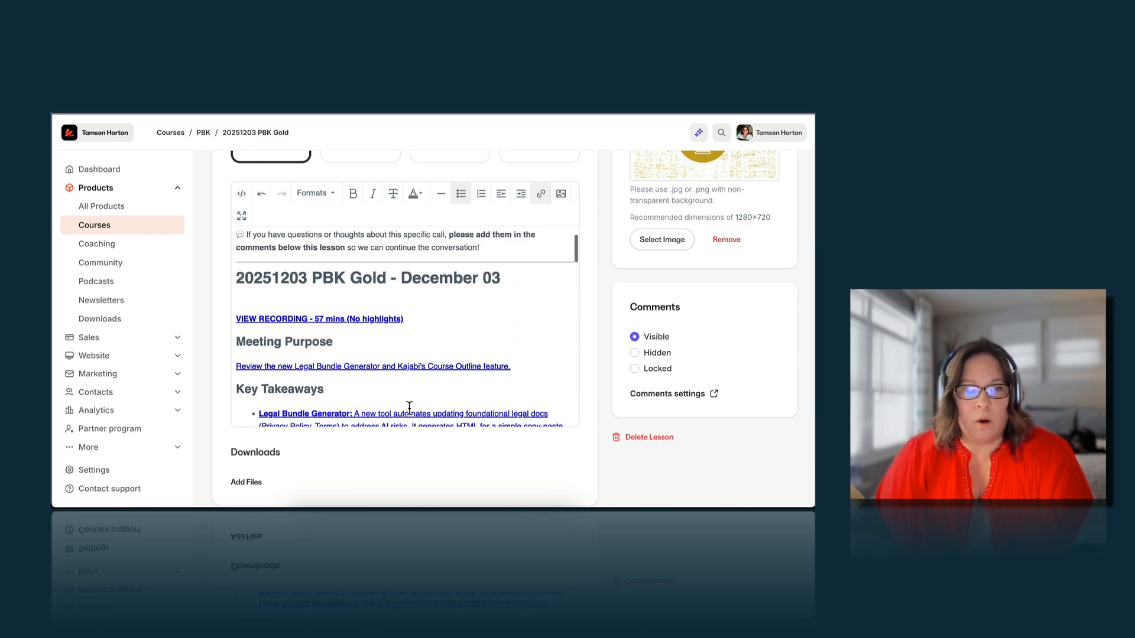
scroll(409, 408, "up", 3)
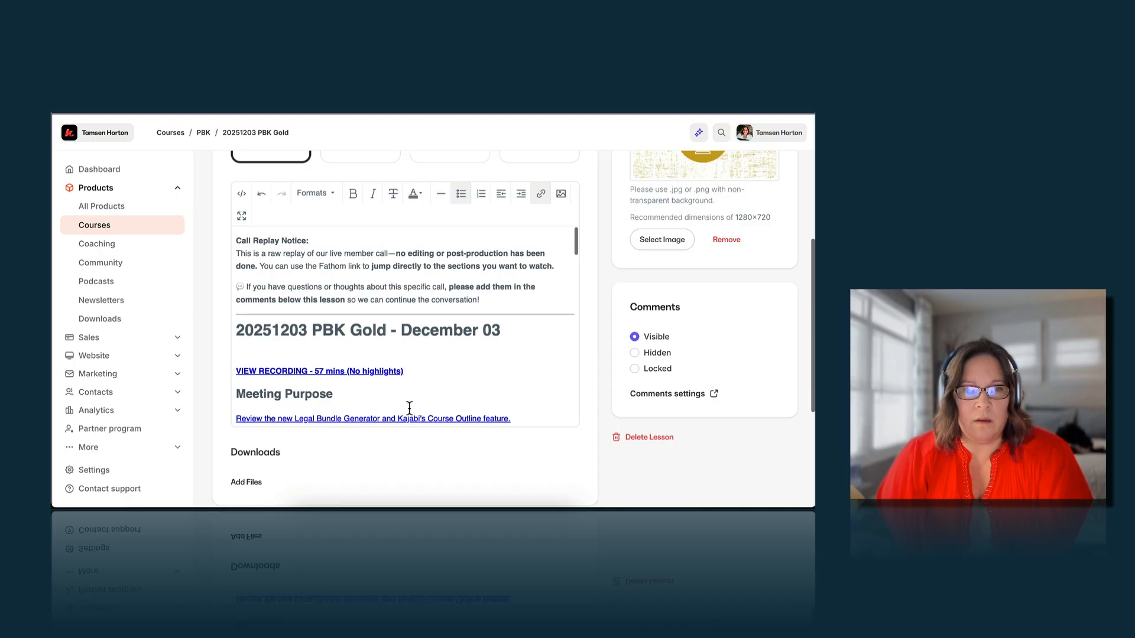
Set the 20251203 PBK Gold lesson's status to Published and save the lesson
scroll(617, 331, "up", 5)
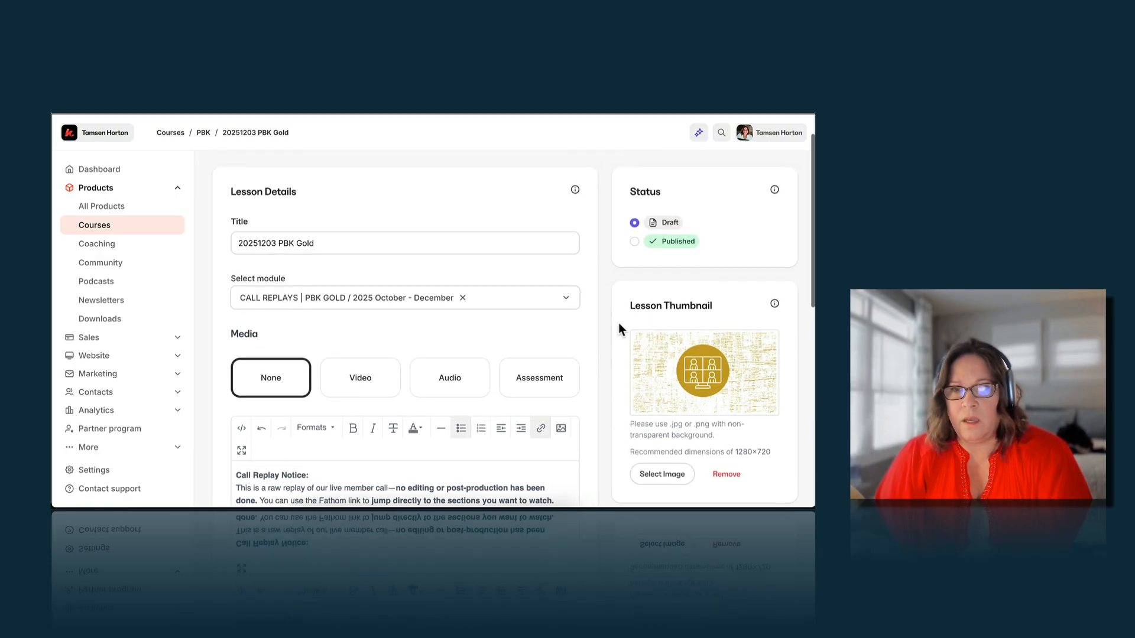
left_click(631, 243)
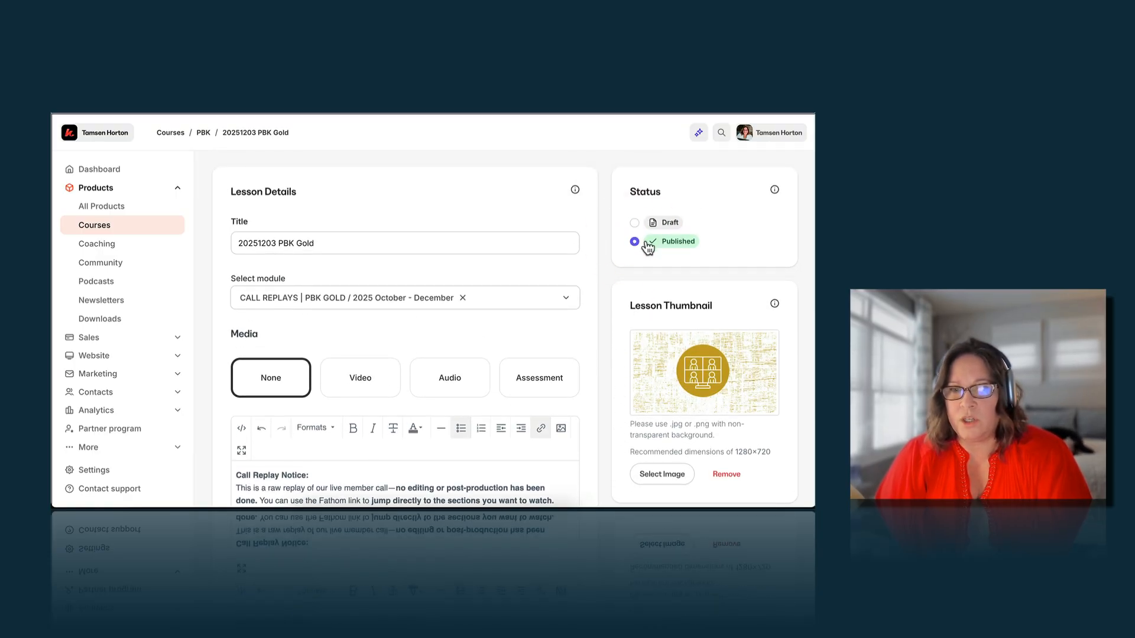
scroll(658, 244, "up", 2)
scroll(659, 245, "down", 1)
left_click(774, 181)
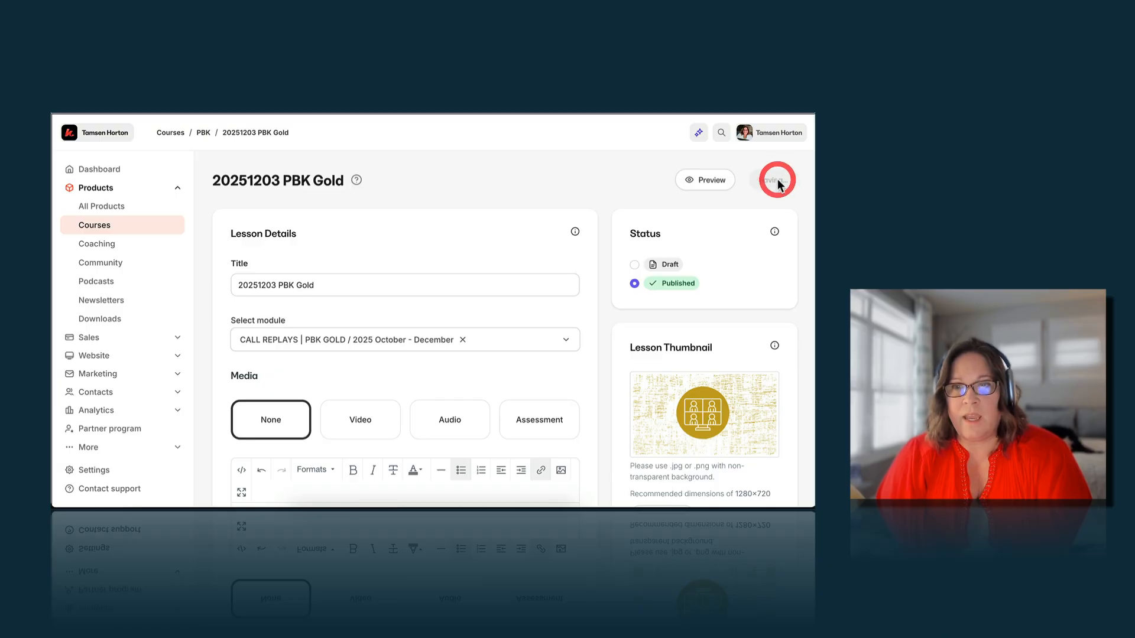
Preview the published 20251203 PBK Gold lesson, check the pasted summary on the live page, and copy the page's URL
left_click(720, 180)
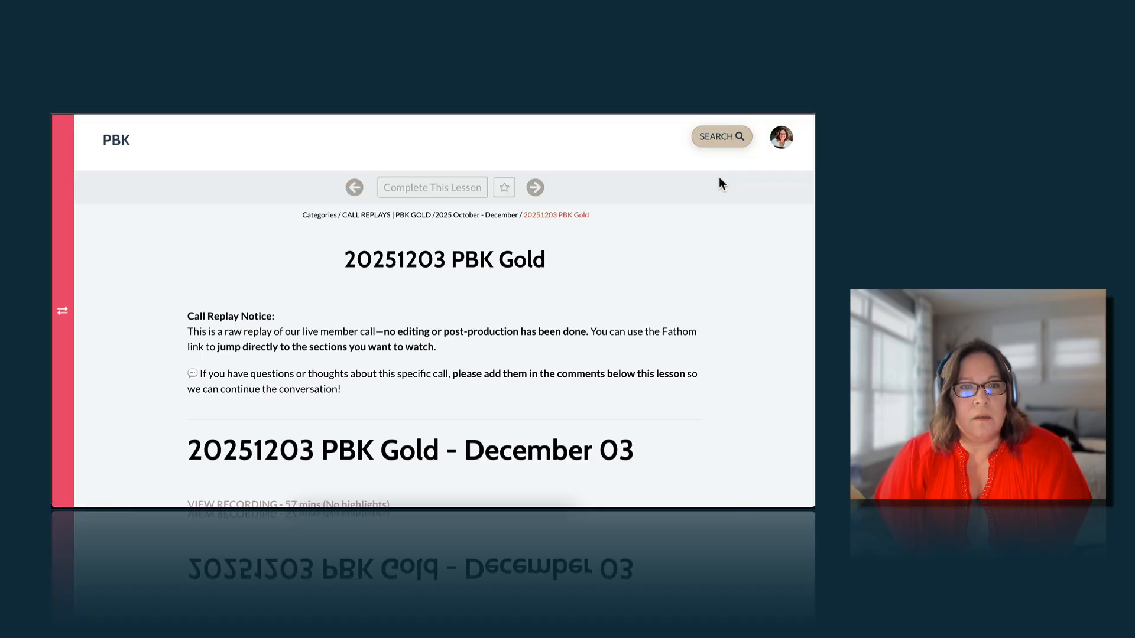
scroll(552, 287, "down", 10)
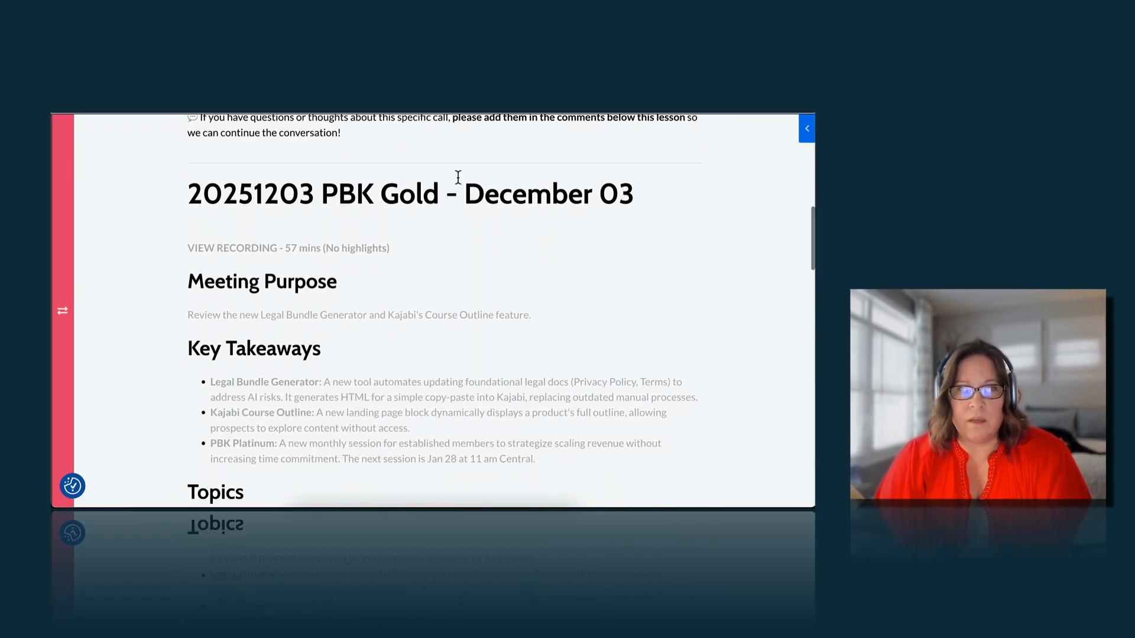
scroll(461, 297, "up", 10)
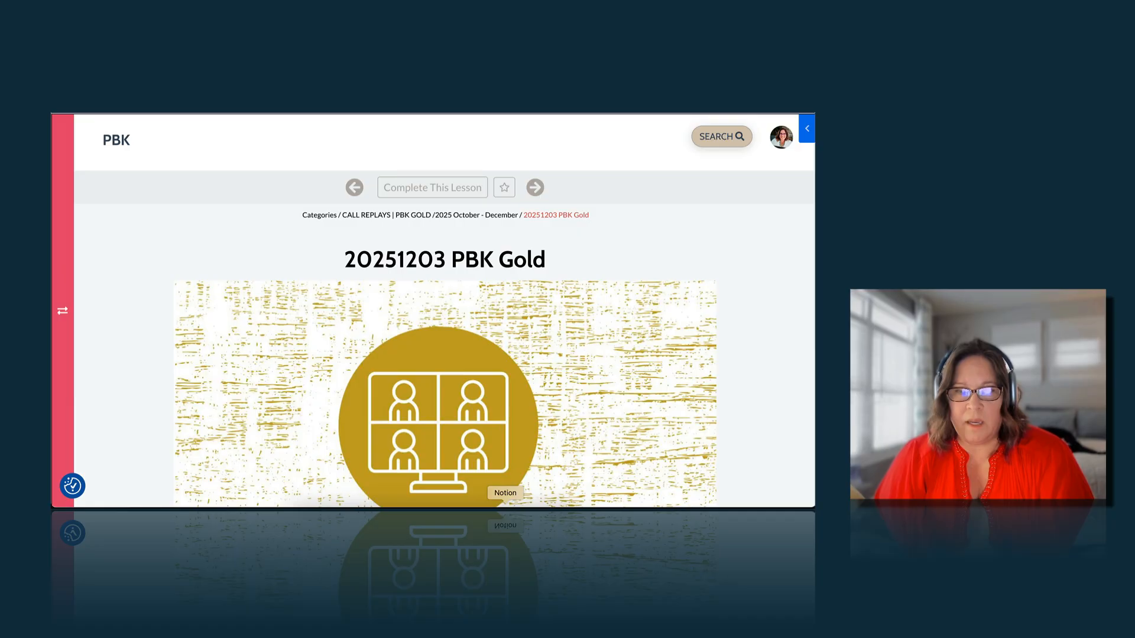
Switch to Notion and paste the live lesson's address into the URL property of the 20251203 PBK Gold page
left_click(506, 503)
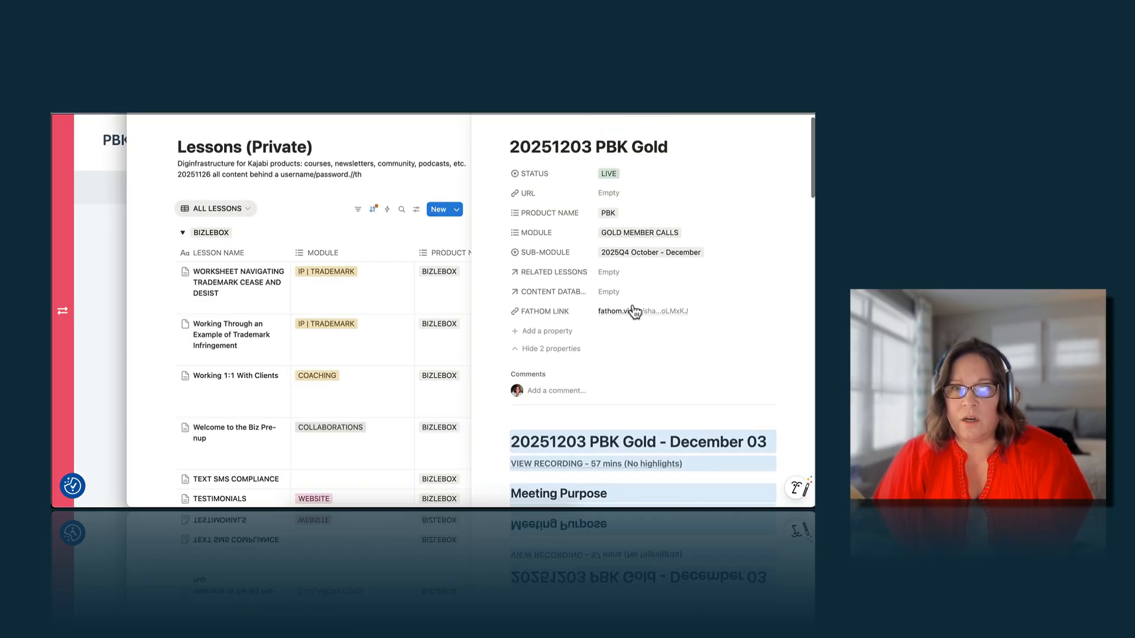
left_click(616, 189)
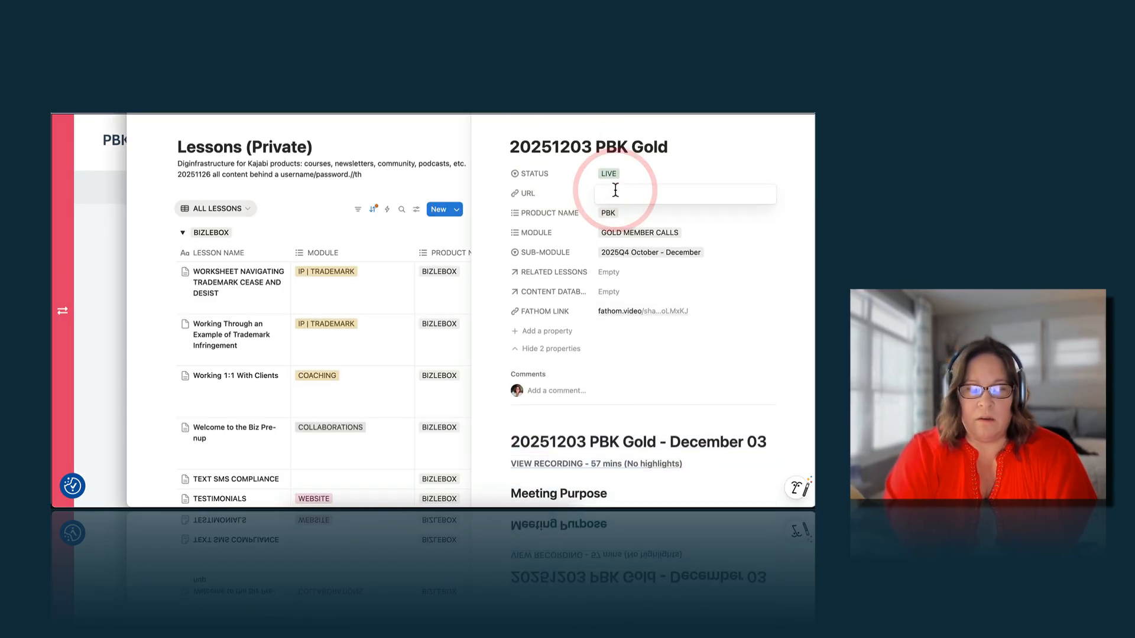
key("super+v")
left_click(600, 218)
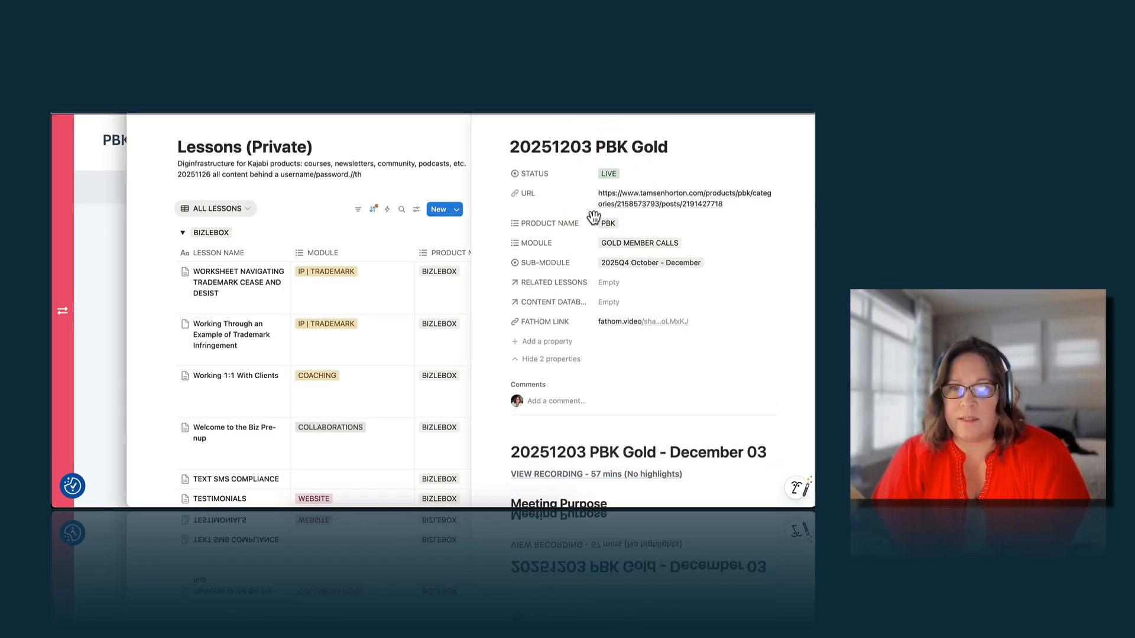
scroll(587, 239, "down", 5)
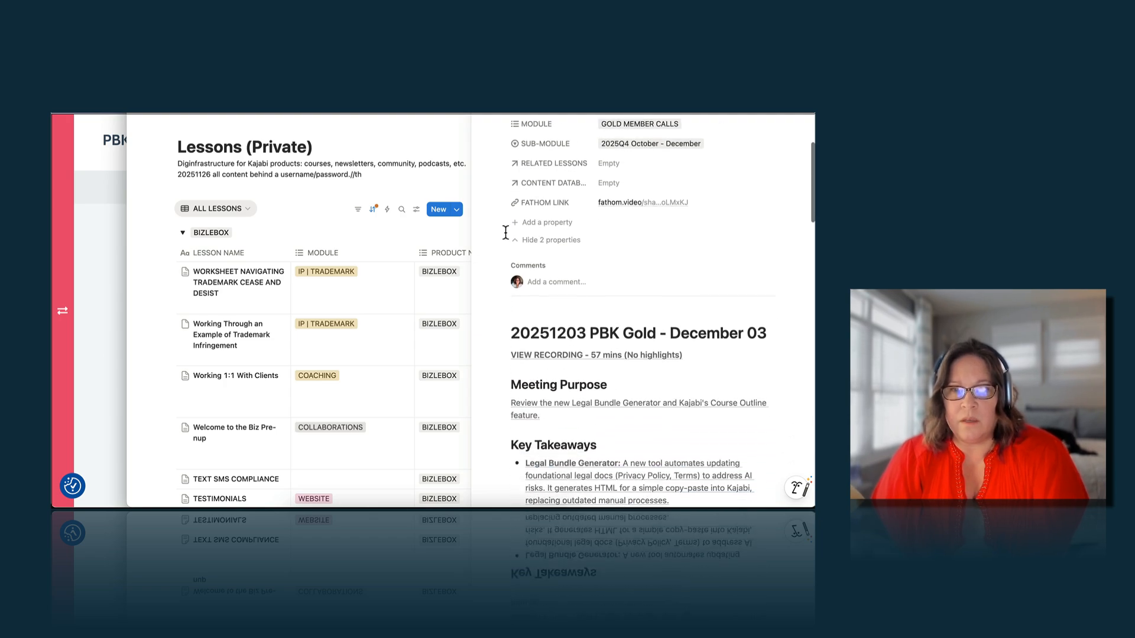
scroll(587, 240, "up", 5)
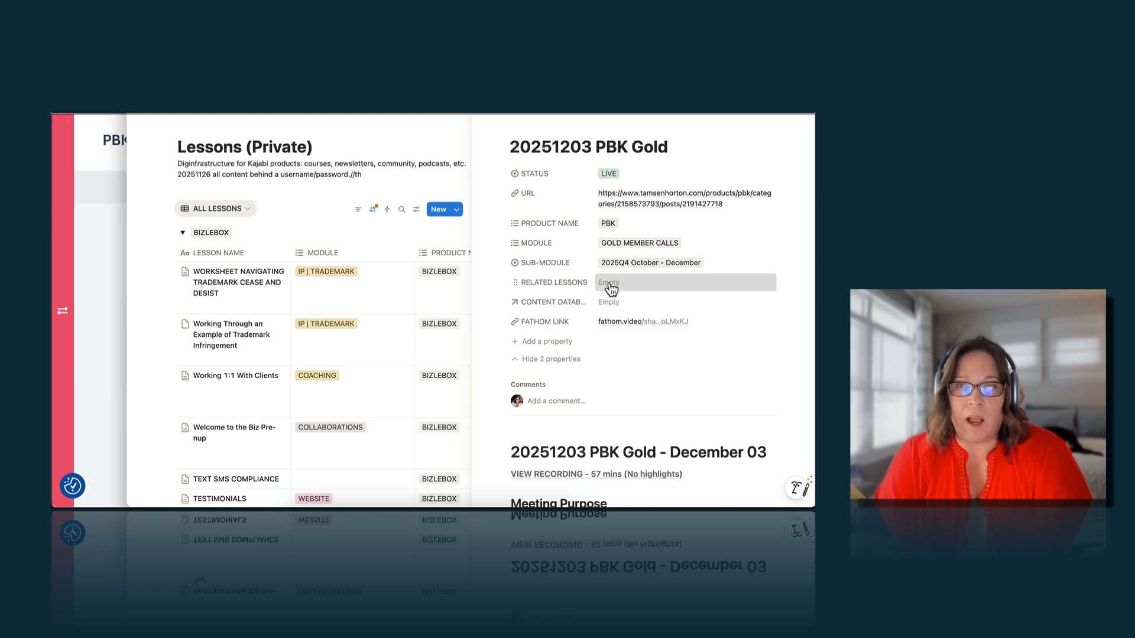
Create a new lesson page named 20251203 PBK Foundations and link it as a related lesson of 20251203 PBK Gold
left_click(609, 283)
left_click(594, 285)
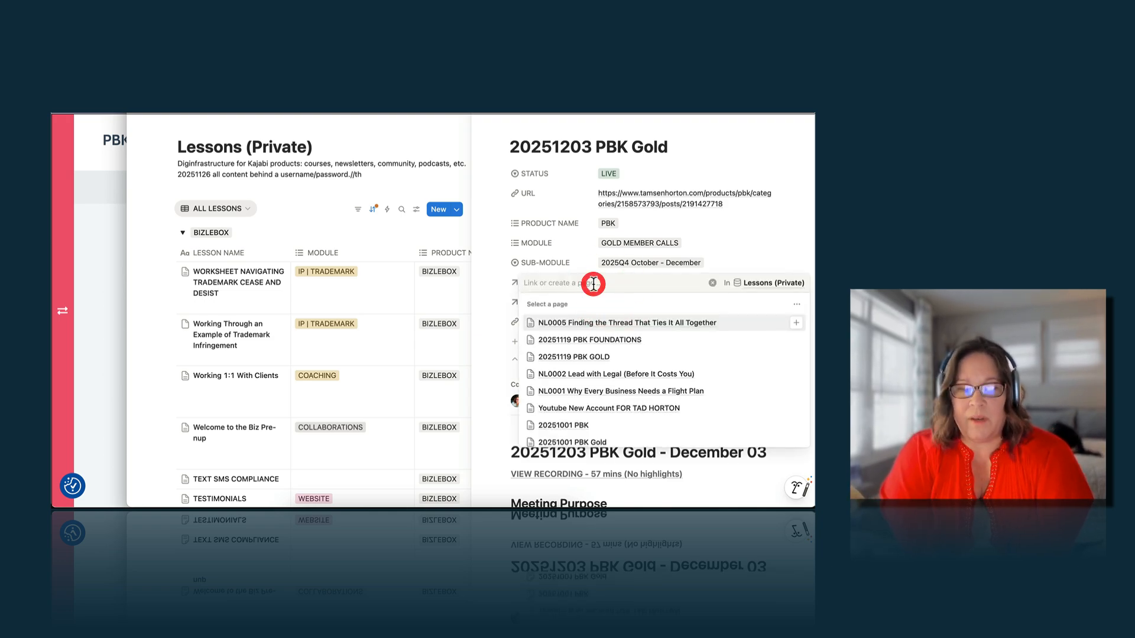
type("20251203")
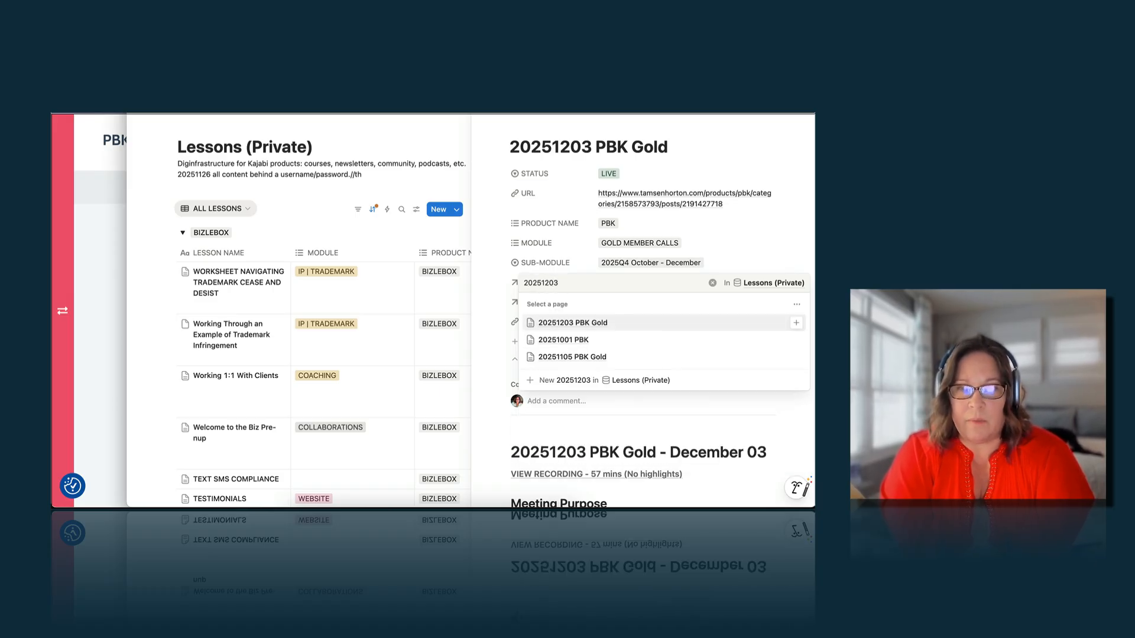
type(" PBK Foundations")
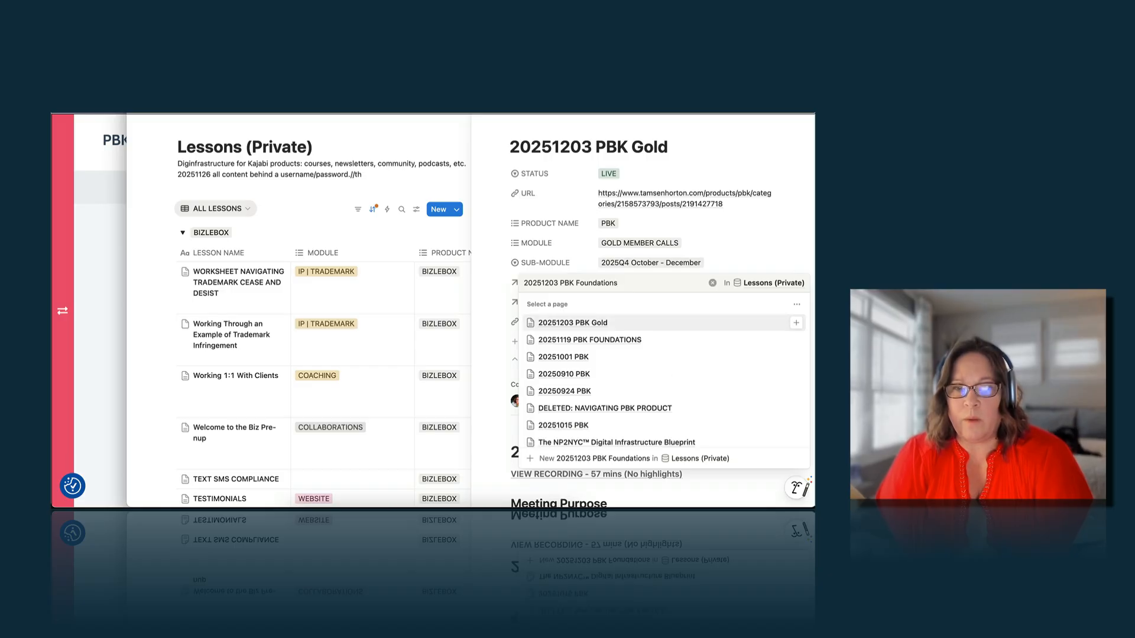
left_click(633, 461)
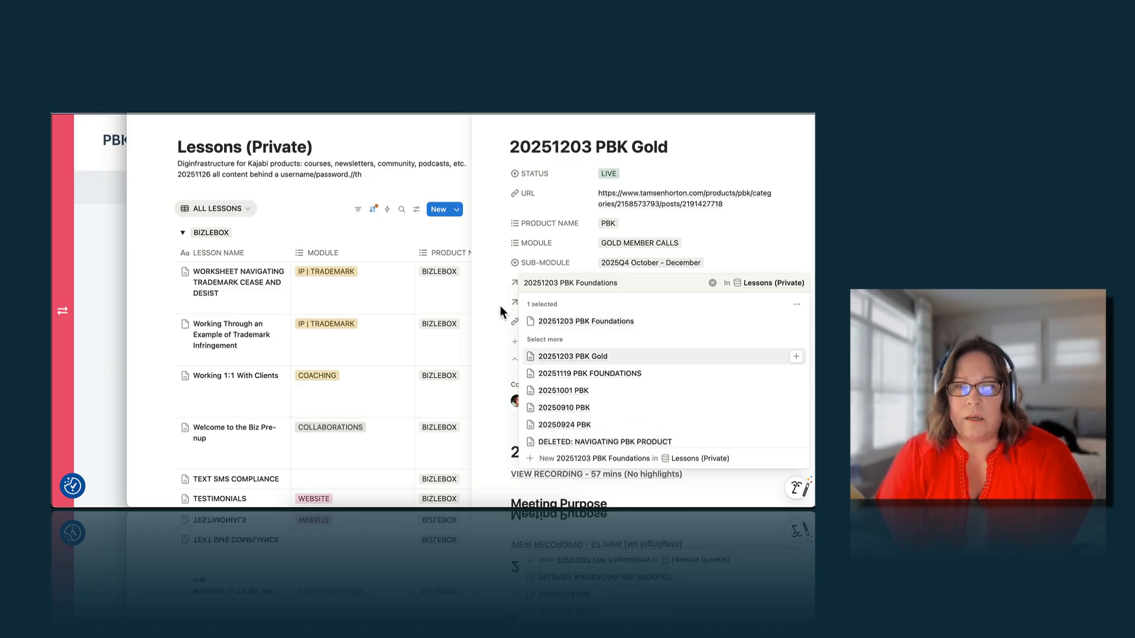
left_click(496, 284)
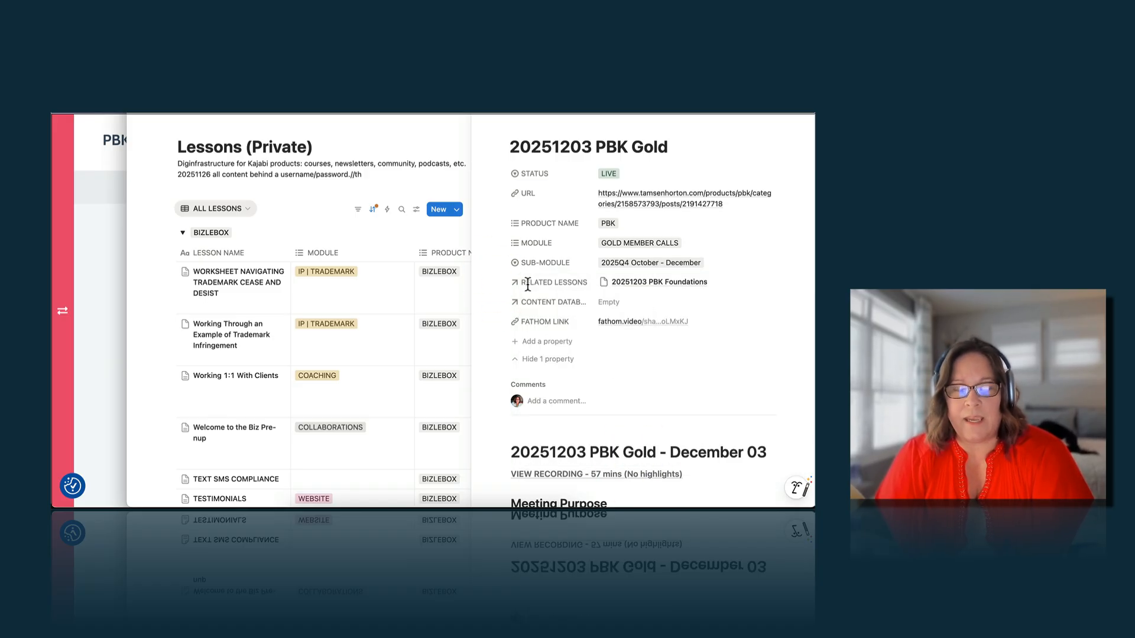
Open the 20251203 PBK Foundations page and set its status to LIVE and its product name to PBK
left_click(636, 285)
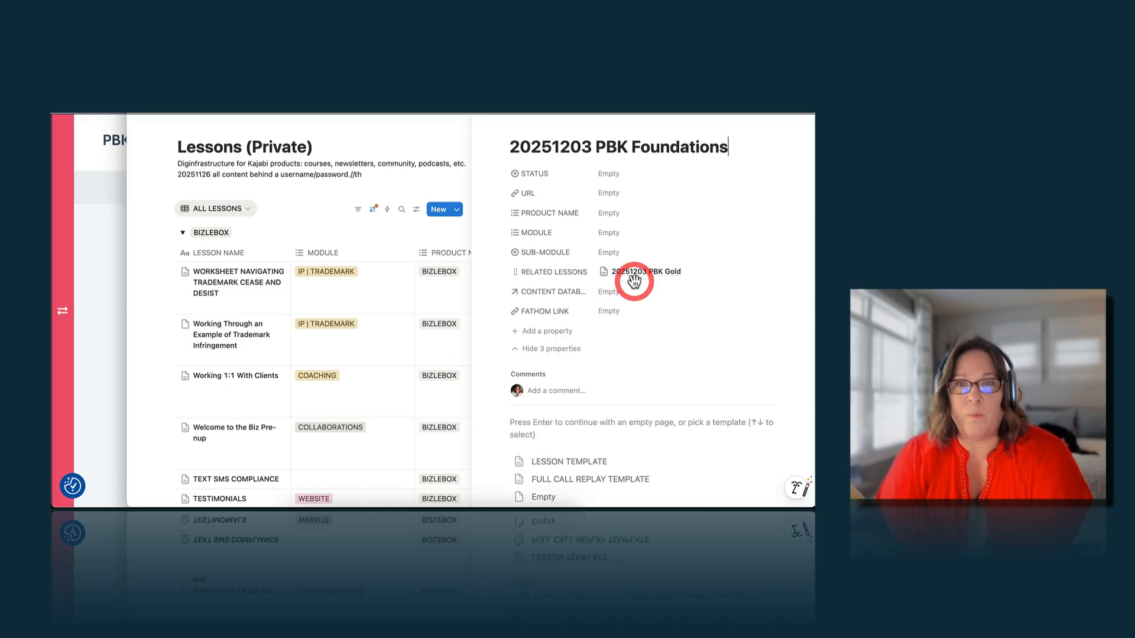
left_click(608, 175)
left_click(625, 239)
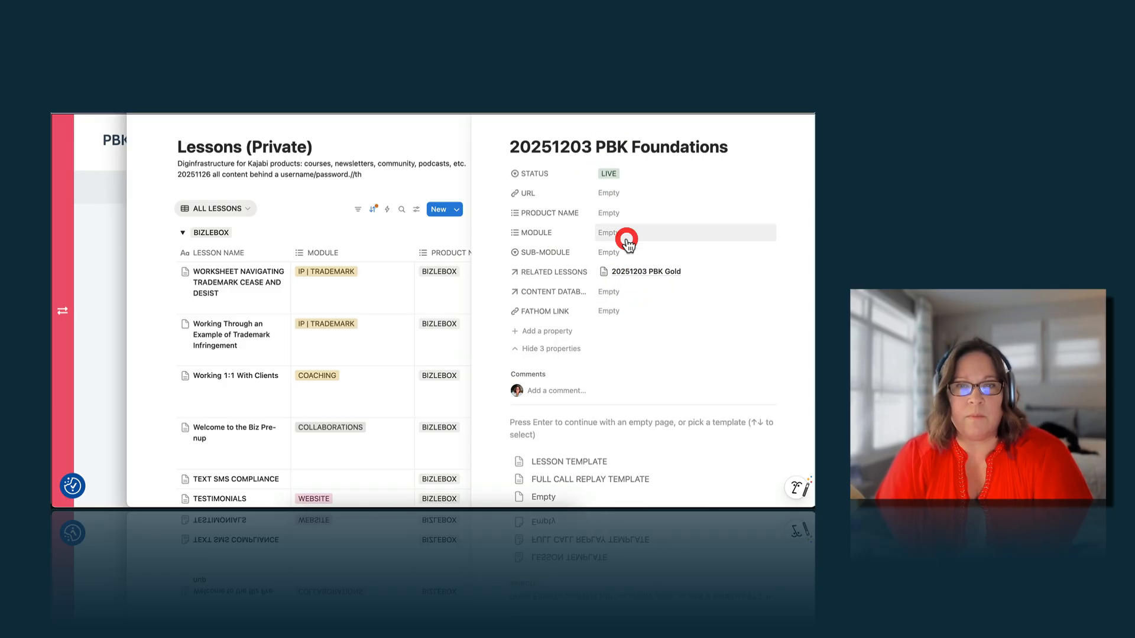
left_click(611, 213)
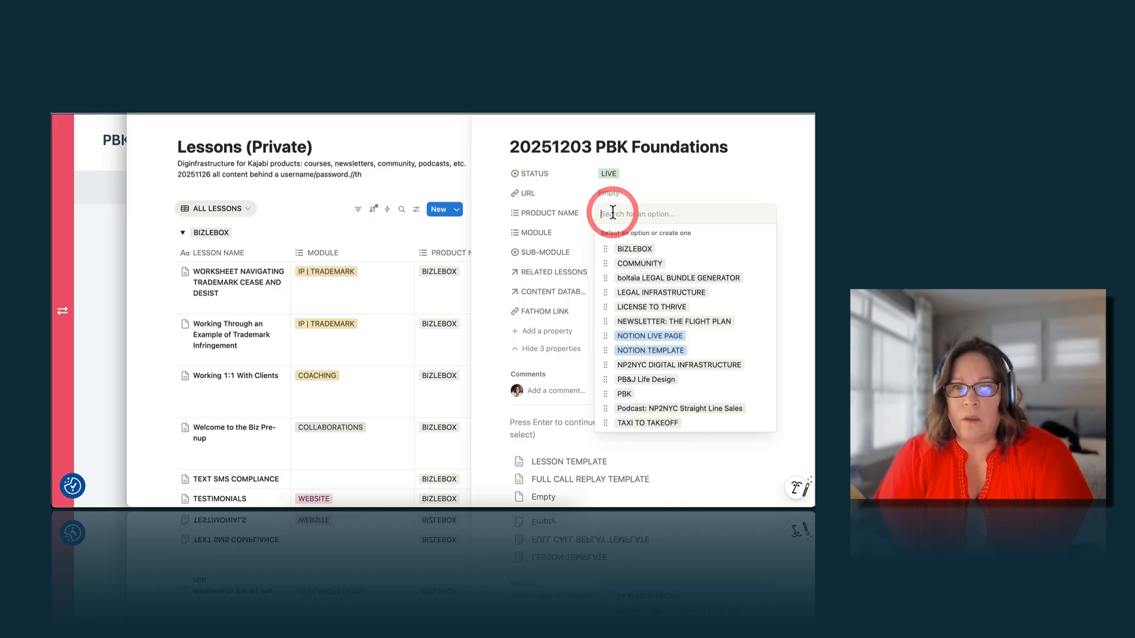
left_click(629, 396)
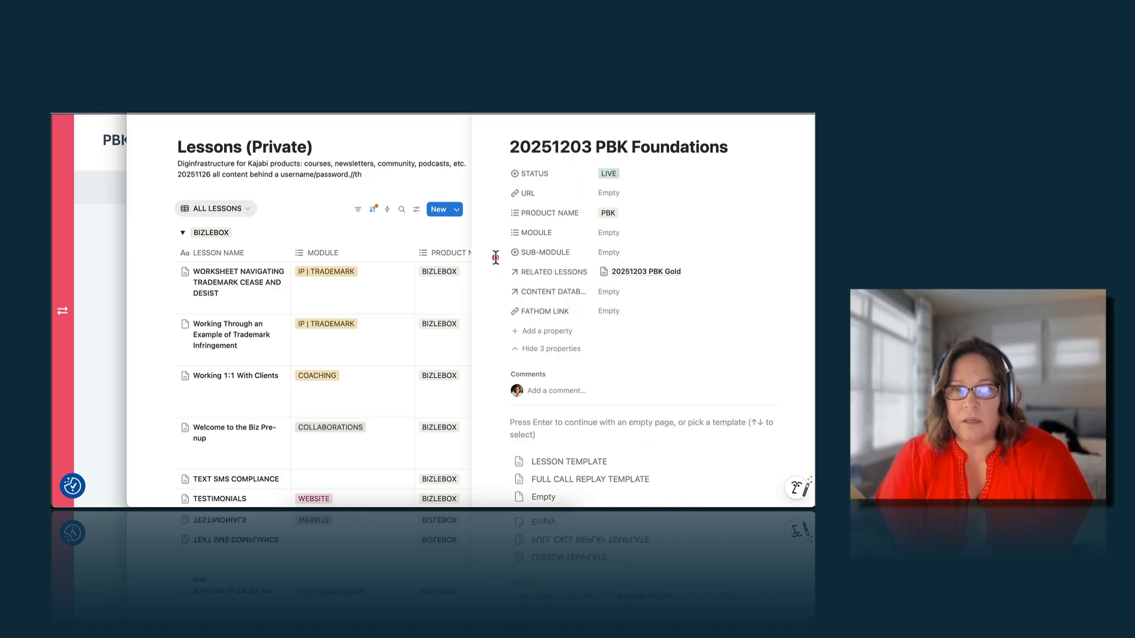
Set the Foundations lesson's module to MEMBER CALLS and its sub-module to 2025Q4 October - December
left_click(605, 234)
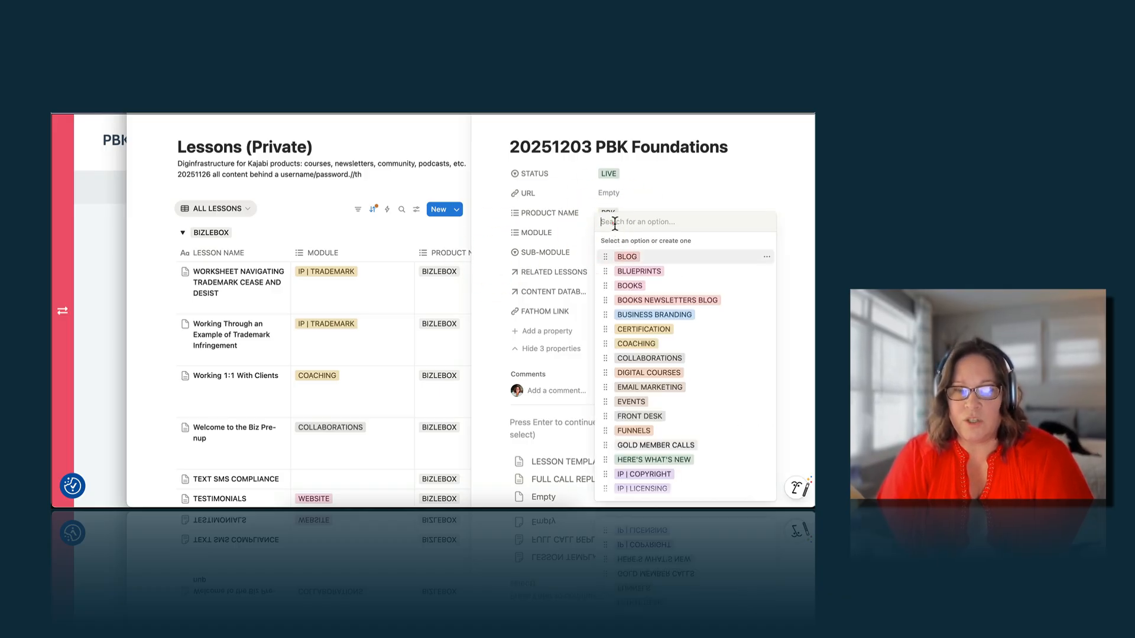
type("mem")
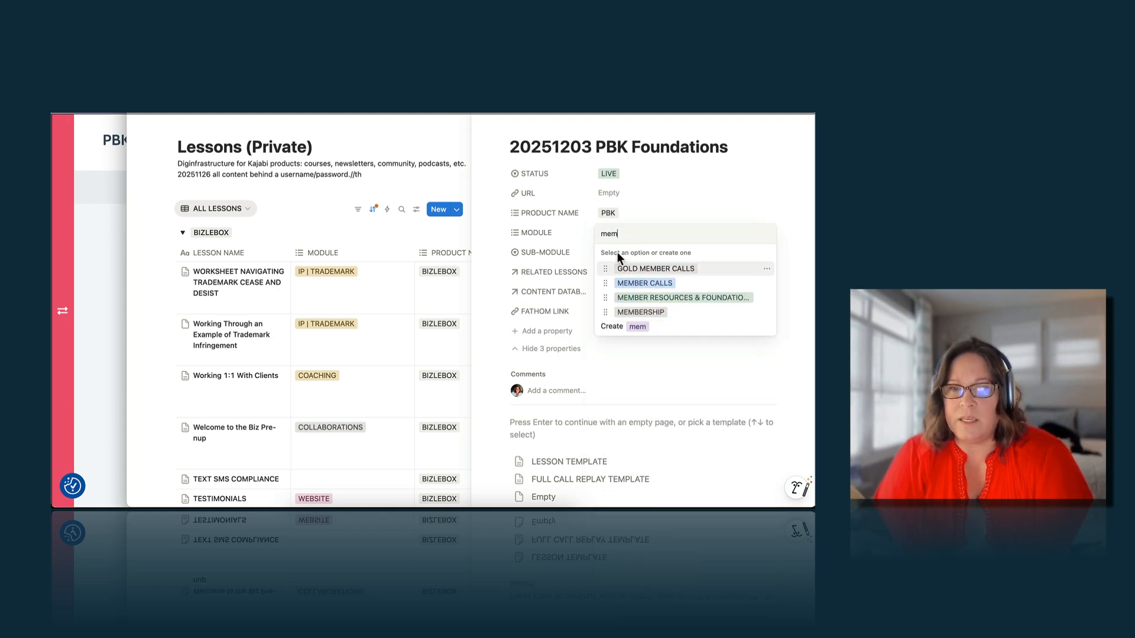
left_click(628, 289)
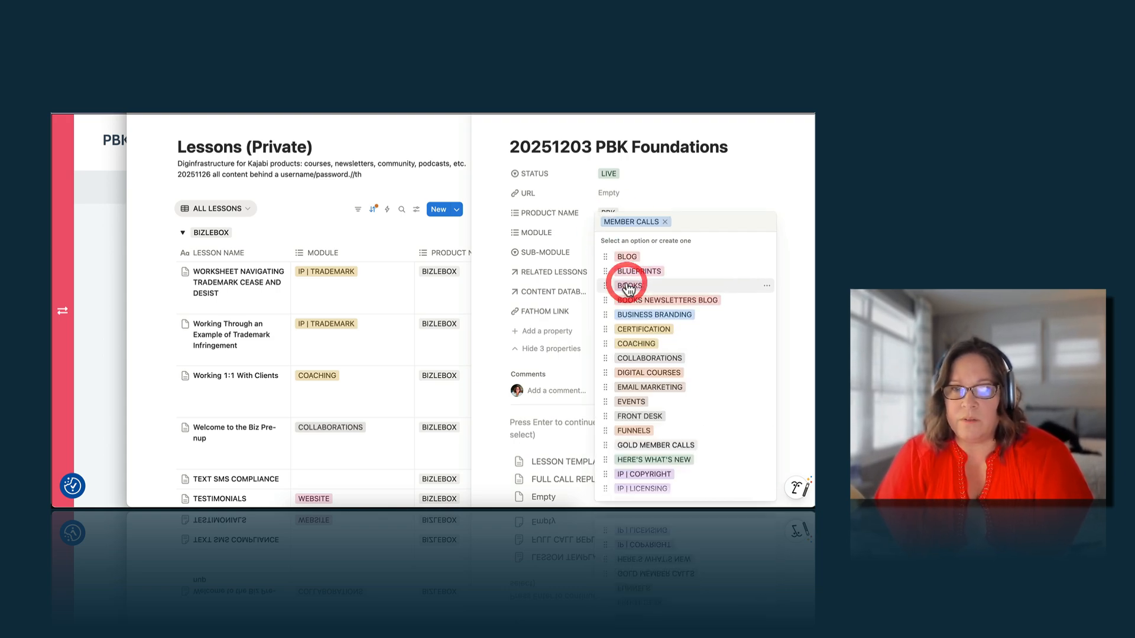
left_click(503, 234)
left_click(614, 252)
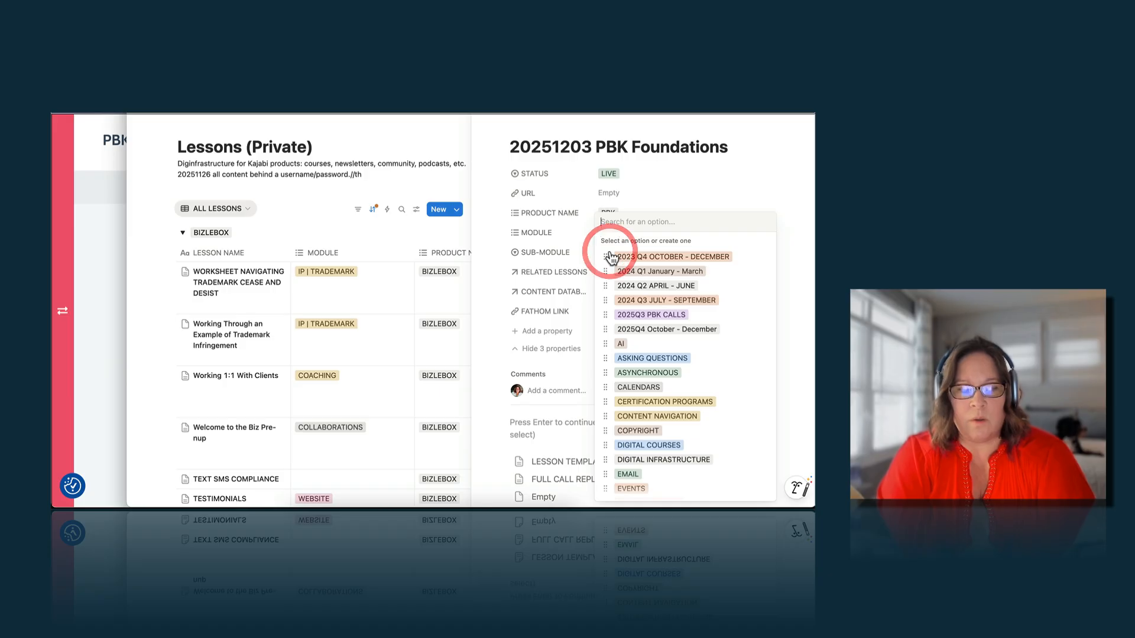
type("q4")
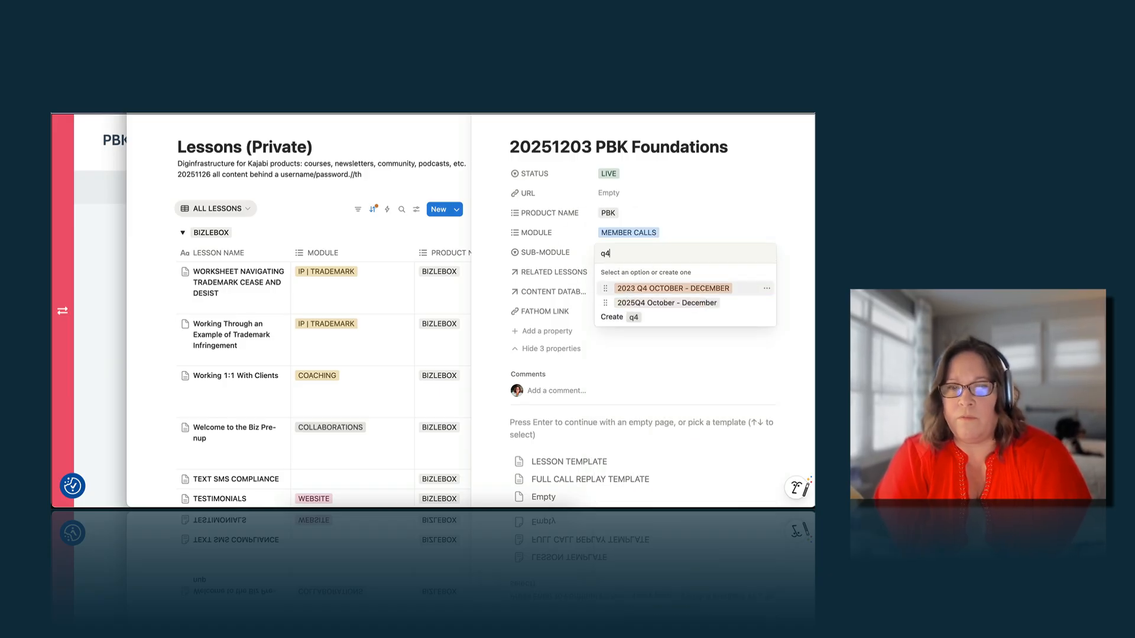
left_click(625, 304)
scroll(502, 273, "down", 1)
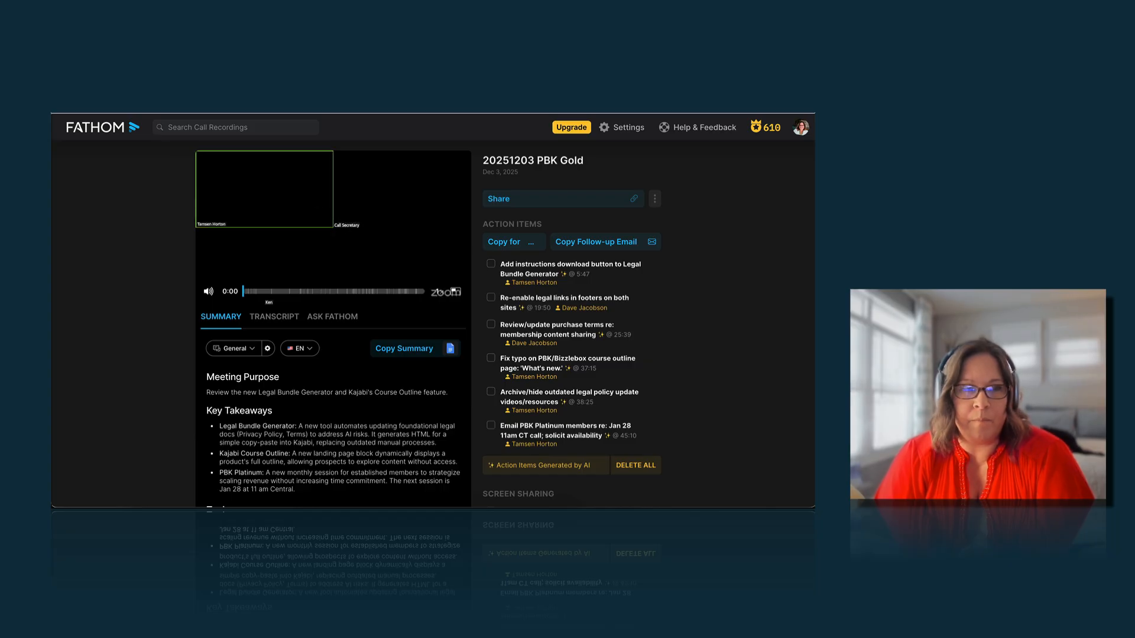
In Fathom, return to the call list, open the 20251203 PBK Foundations recording, and copy its share link
key("alt+Left")
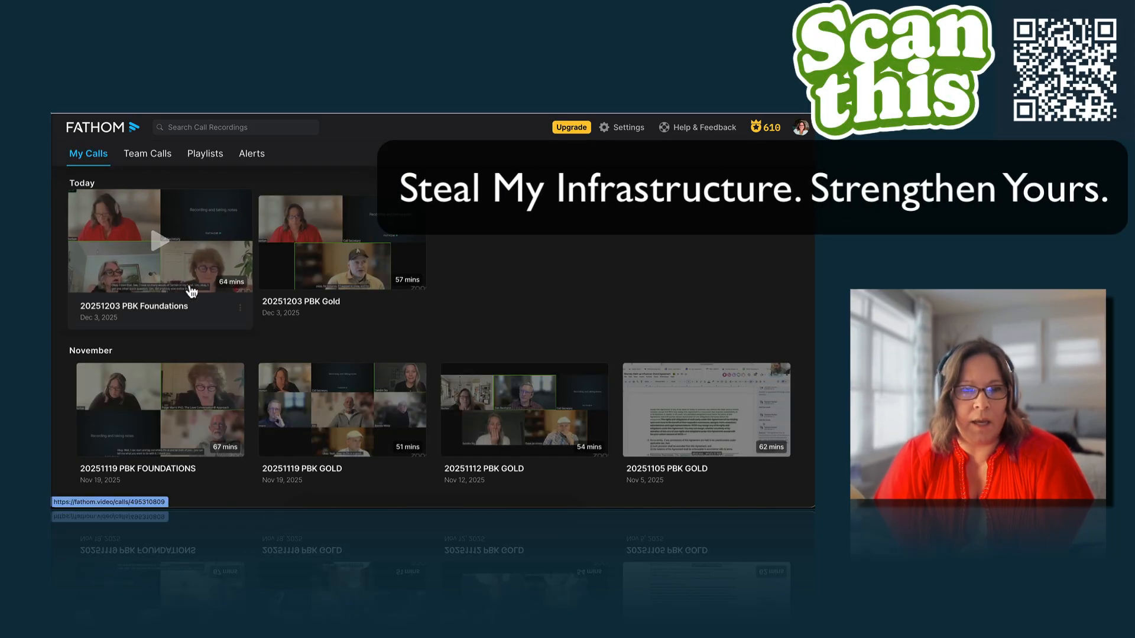
left_click(190, 278)
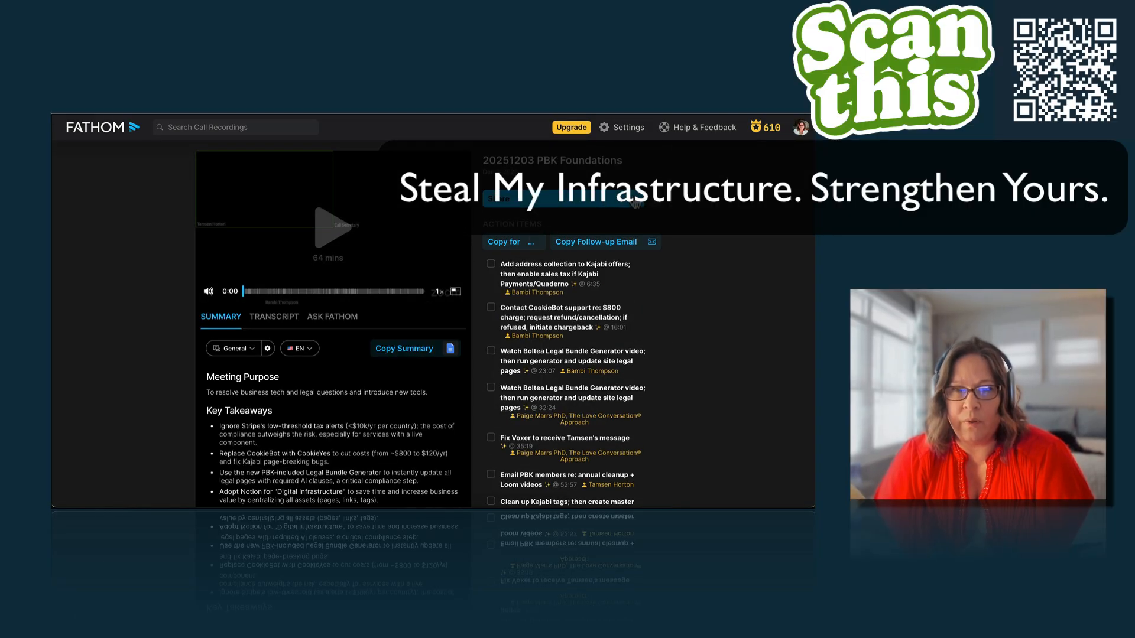
left_click(635, 204)
left_click(532, 380)
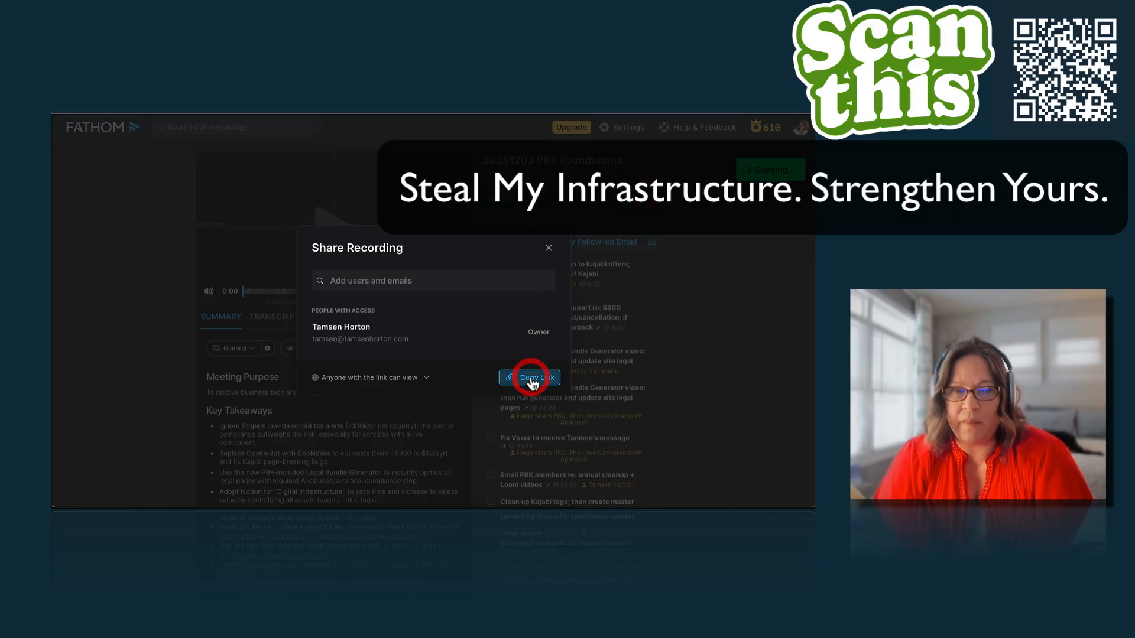
Switch to Notion, paste the share link into the lesson's Fathom Link property, and choose the Empty template for the page body
left_click(505, 505)
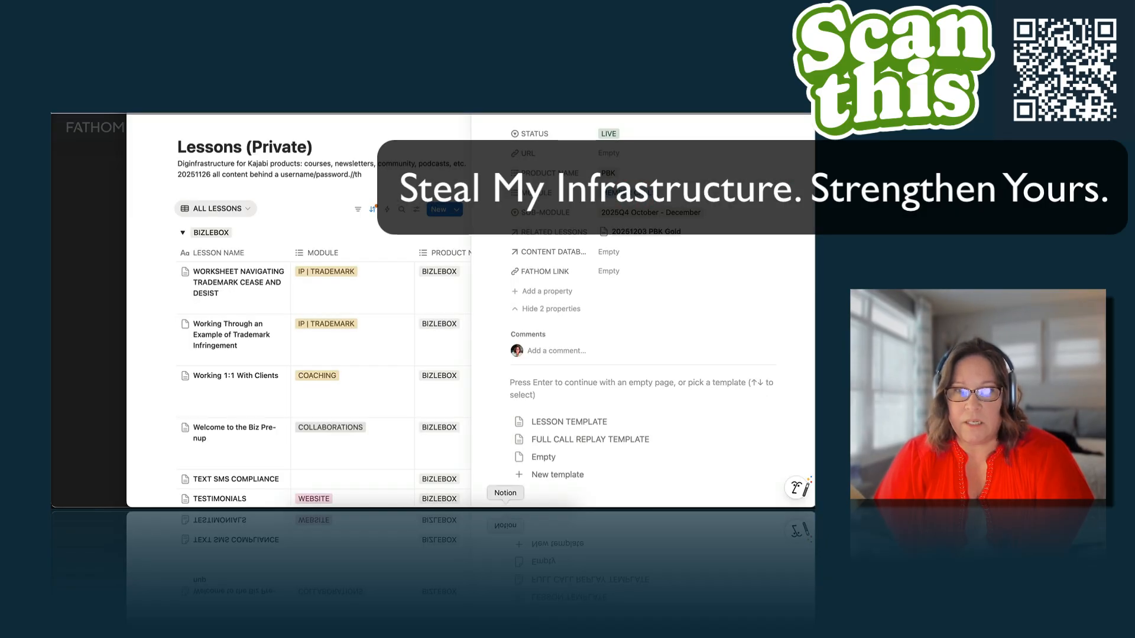
left_click(616, 270)
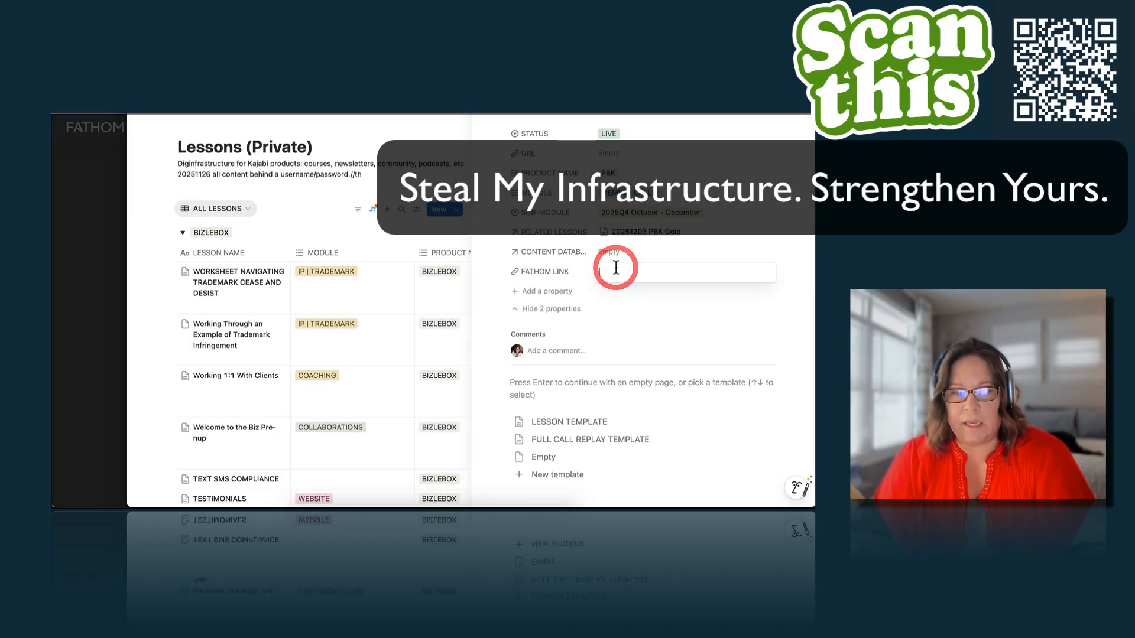
key("super+v")
key("Return")
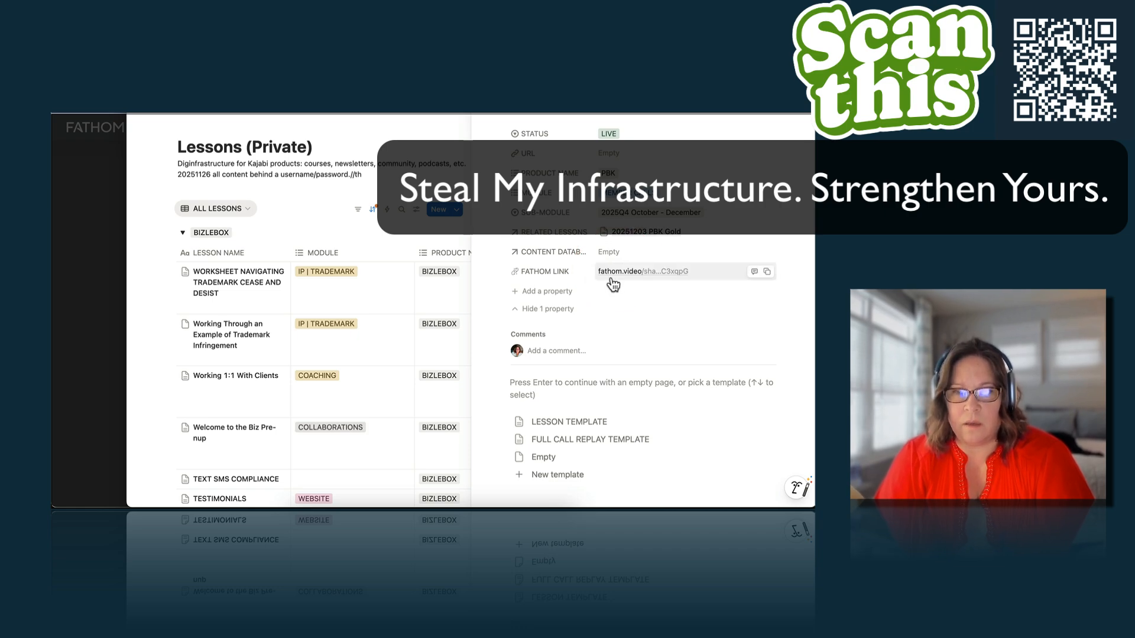
left_click(543, 458)
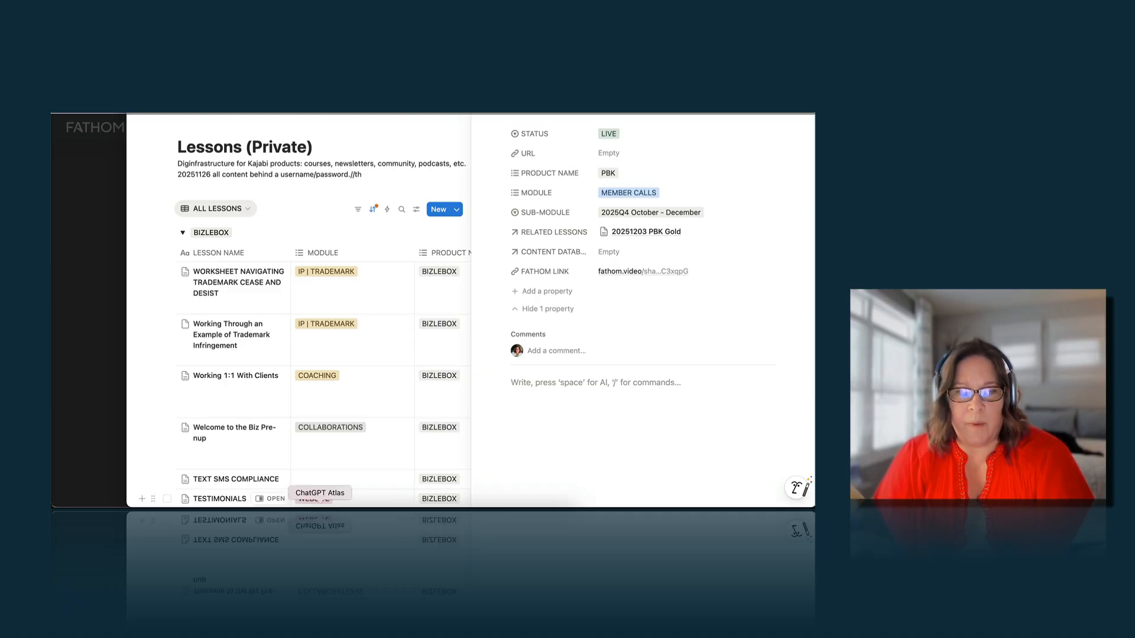
Copy the 20251203 PBK Foundations call summary in Fathom and paste it into the body of its Notion lesson page
left_click(332, 504)
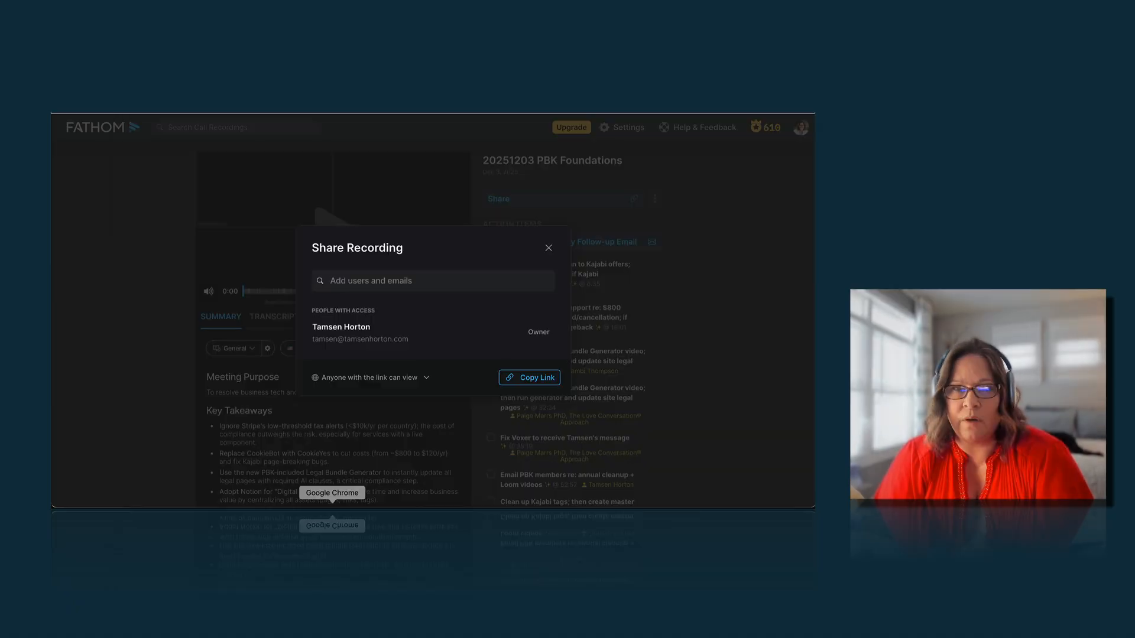
left_click(549, 249)
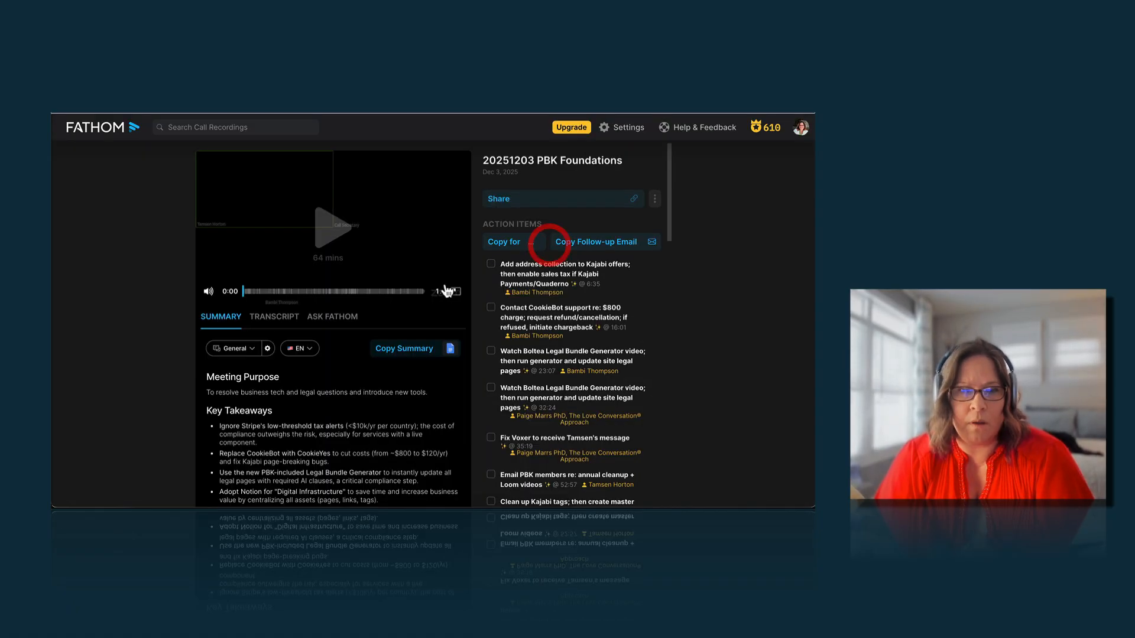
left_click(406, 353)
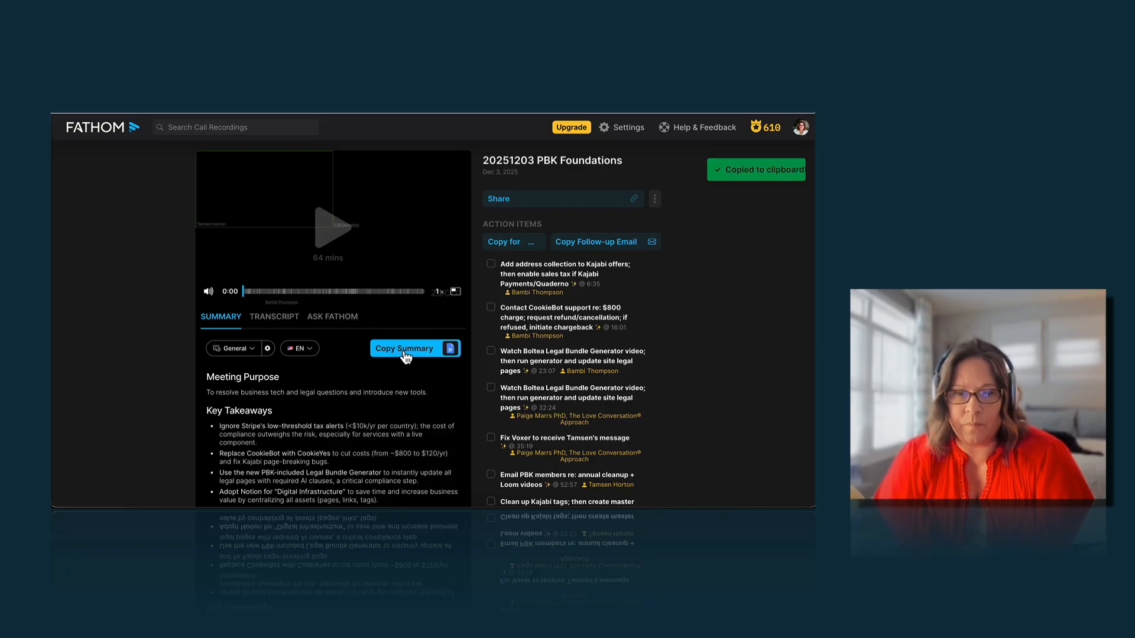
left_click(513, 500)
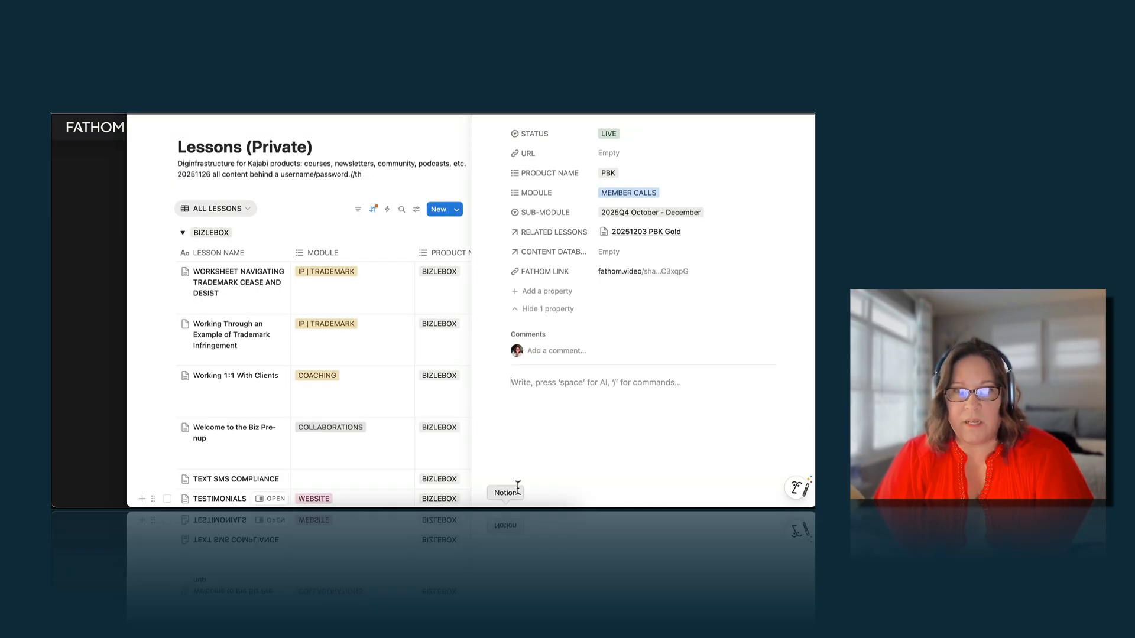
key("super+v")
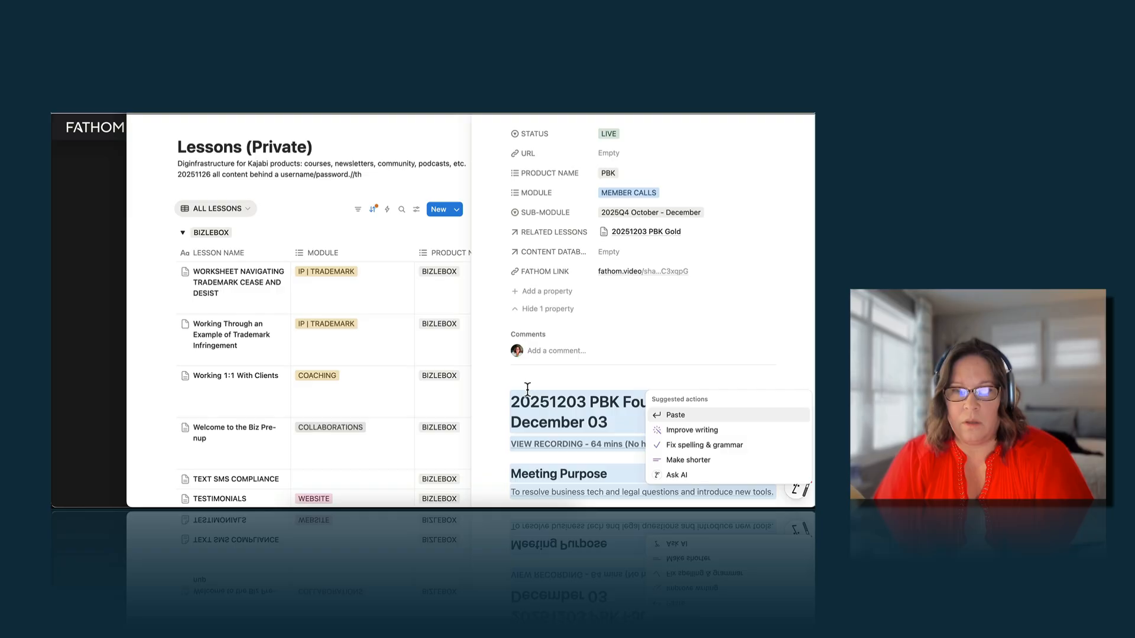
Keep the pasted call summary in its original wording on the 20251203 PBK Foundations page and review its content
left_click(675, 415)
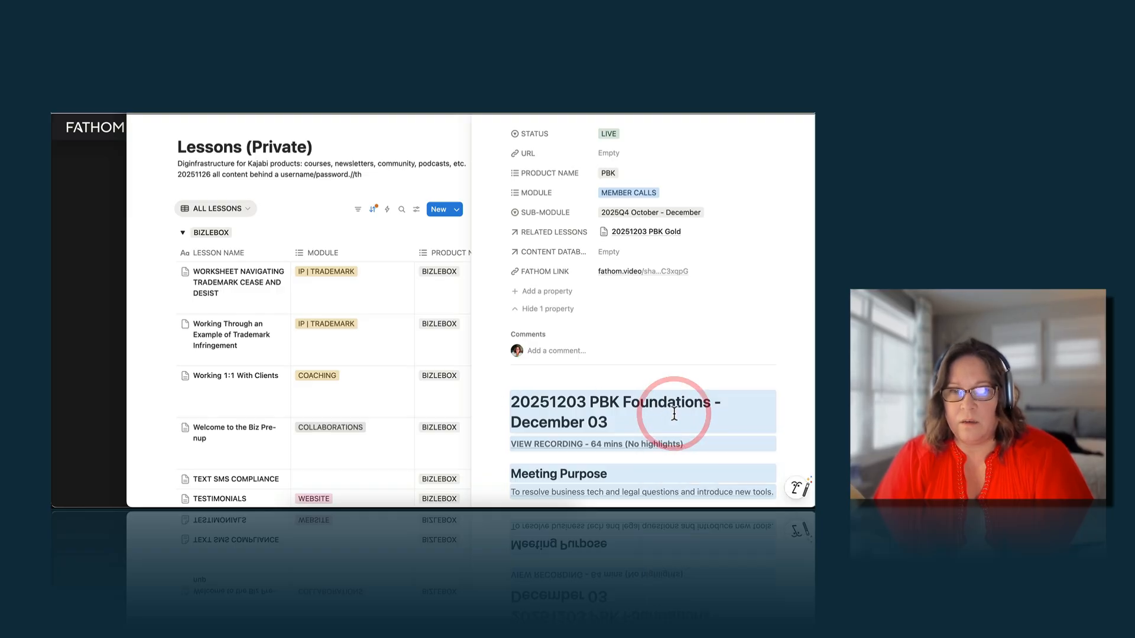
scroll(674, 416, "down", 5)
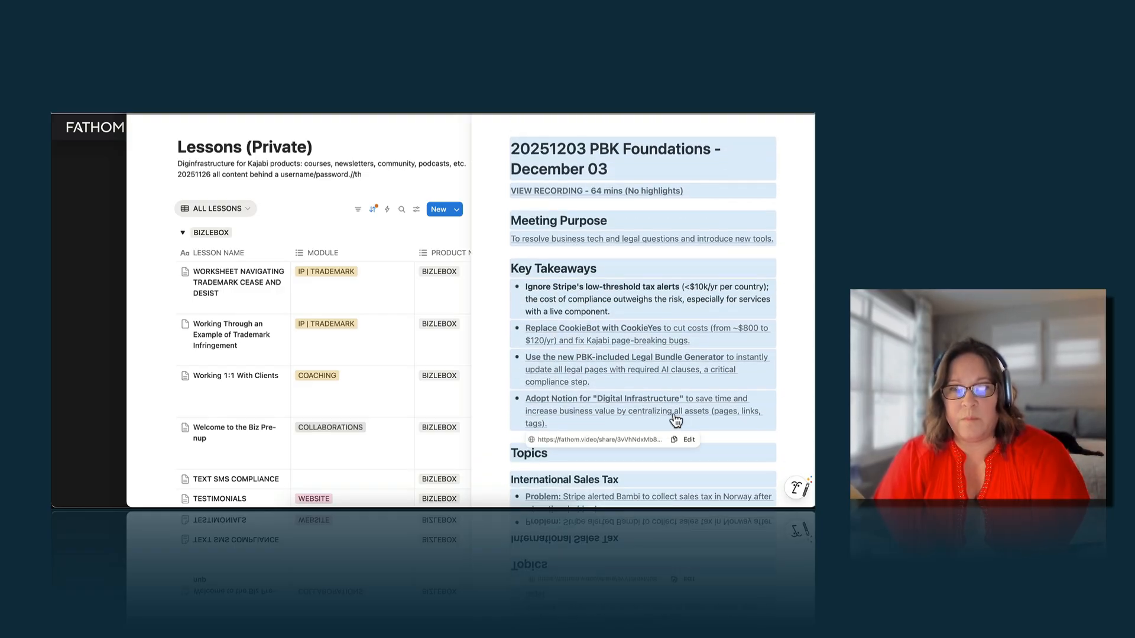
scroll(676, 419, "up", 5)
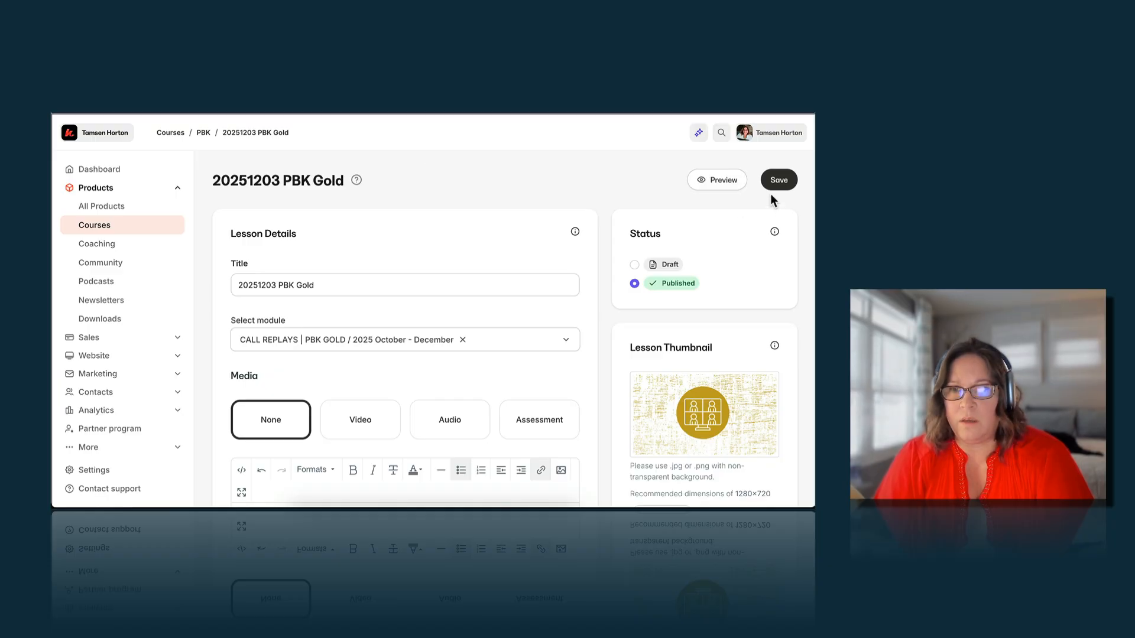
Switch to Kajabi, save the 20251203 PBK Gold lesson, and open the 20251203 PBK lesson under CALL REPLAYS | PBK, 2025 October - December
left_click(779, 185)
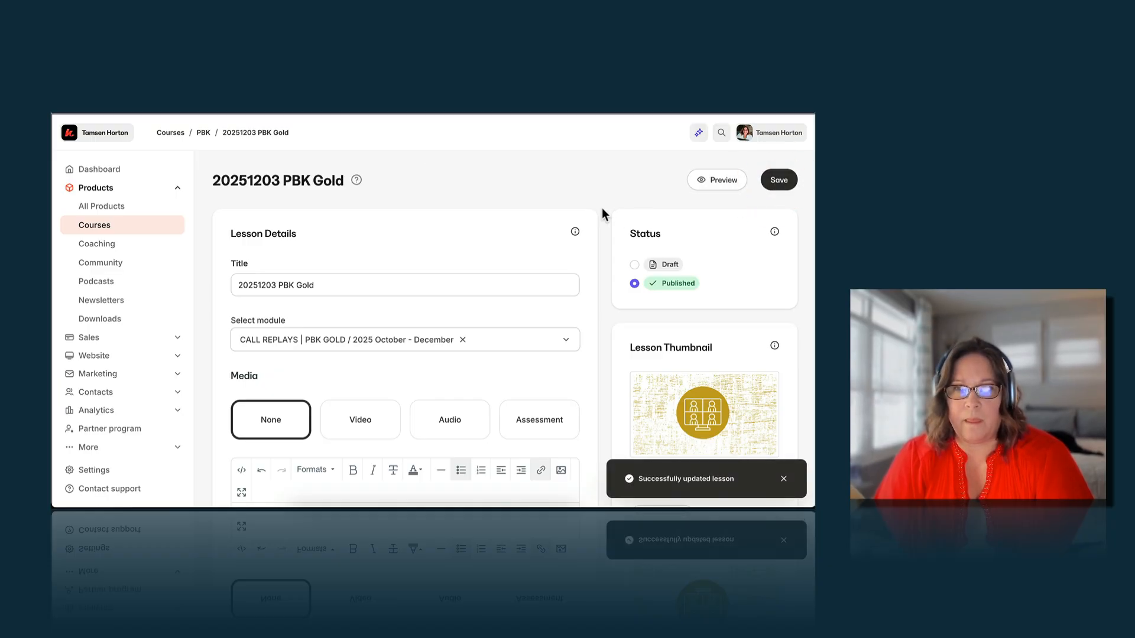
left_click(766, 224)
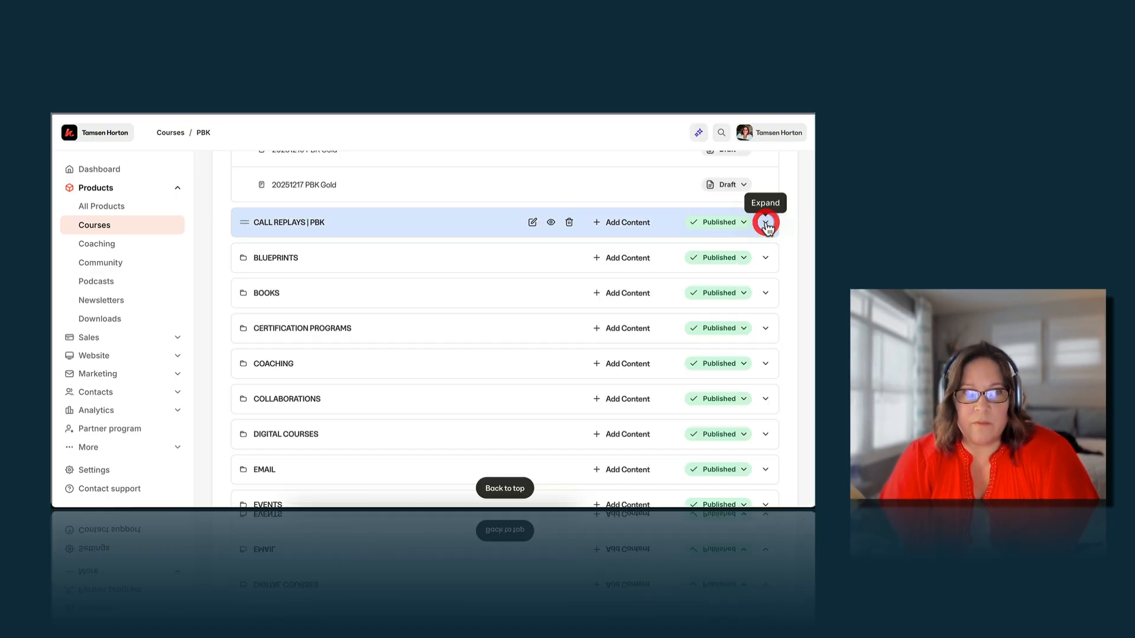
scroll(729, 302, "down", 10)
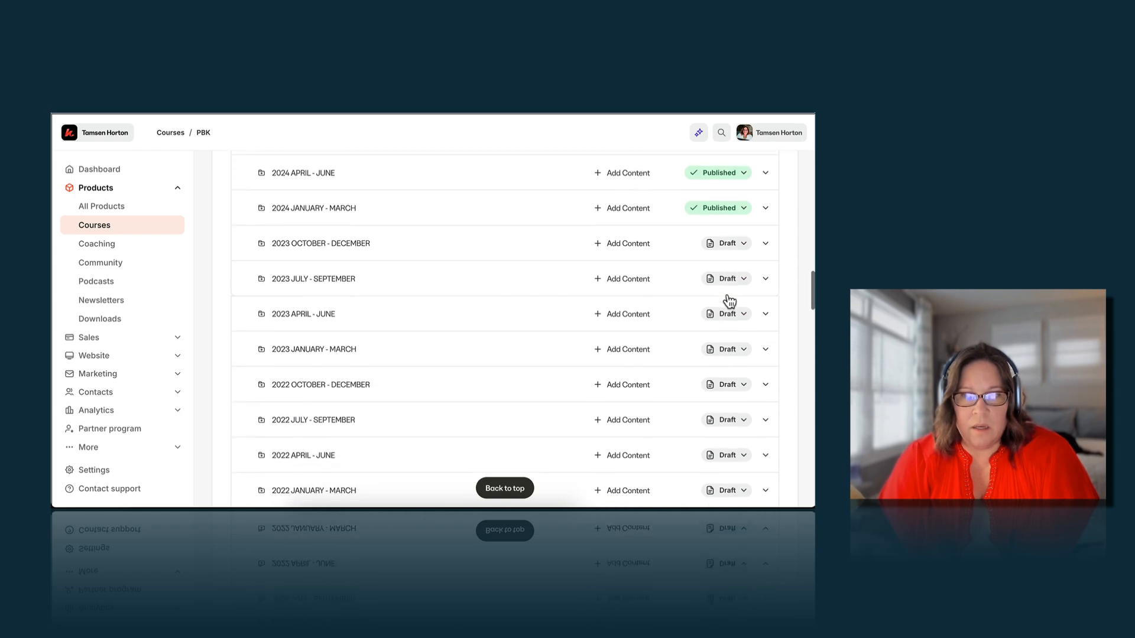
scroll(729, 301, "down", 8)
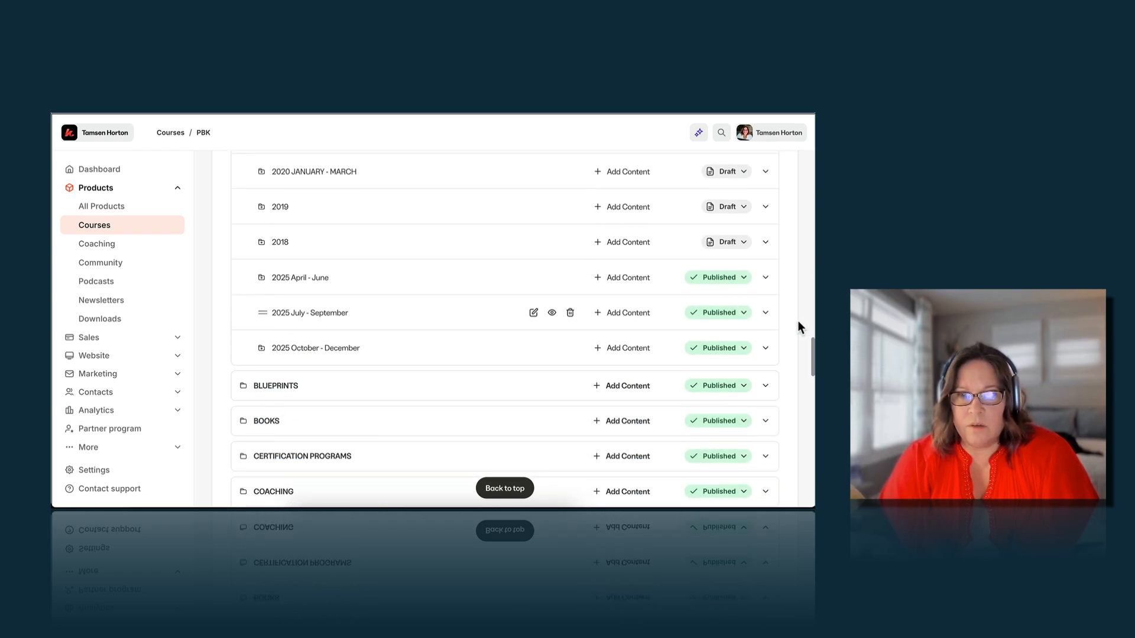
left_click(766, 349)
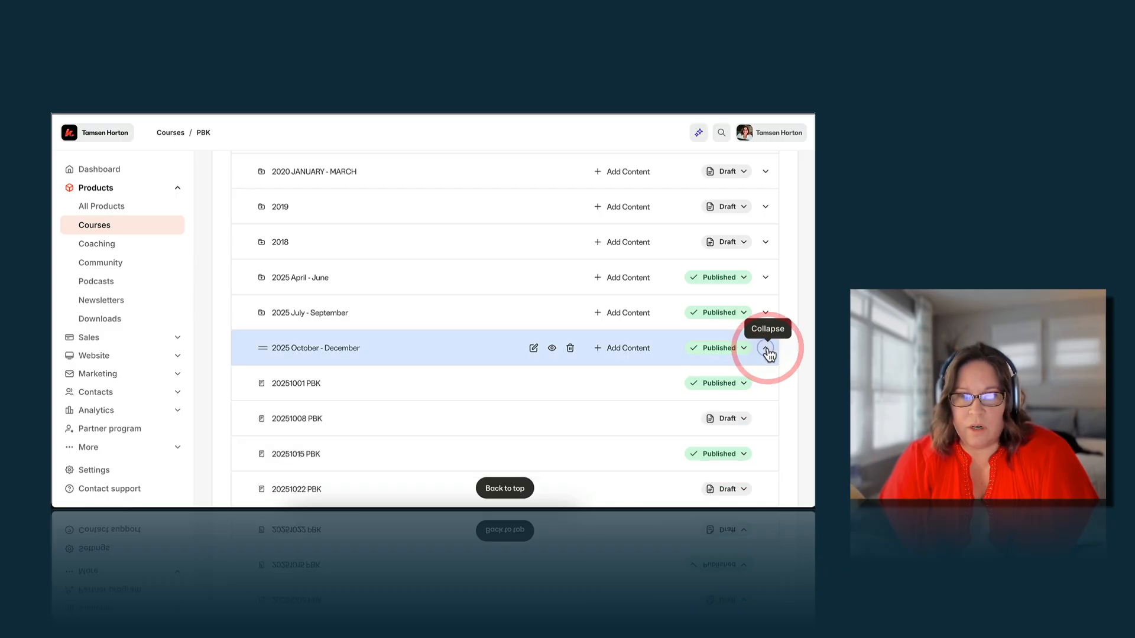
scroll(769, 354, "down", 2)
scroll(768, 354, "down", 3)
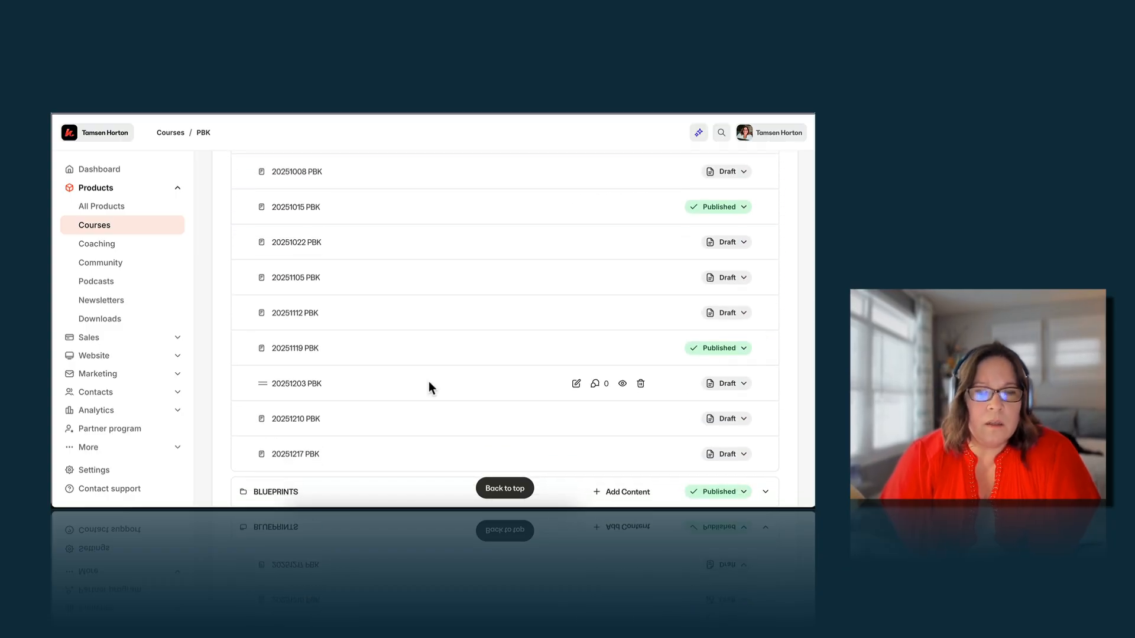
left_click(307, 382)
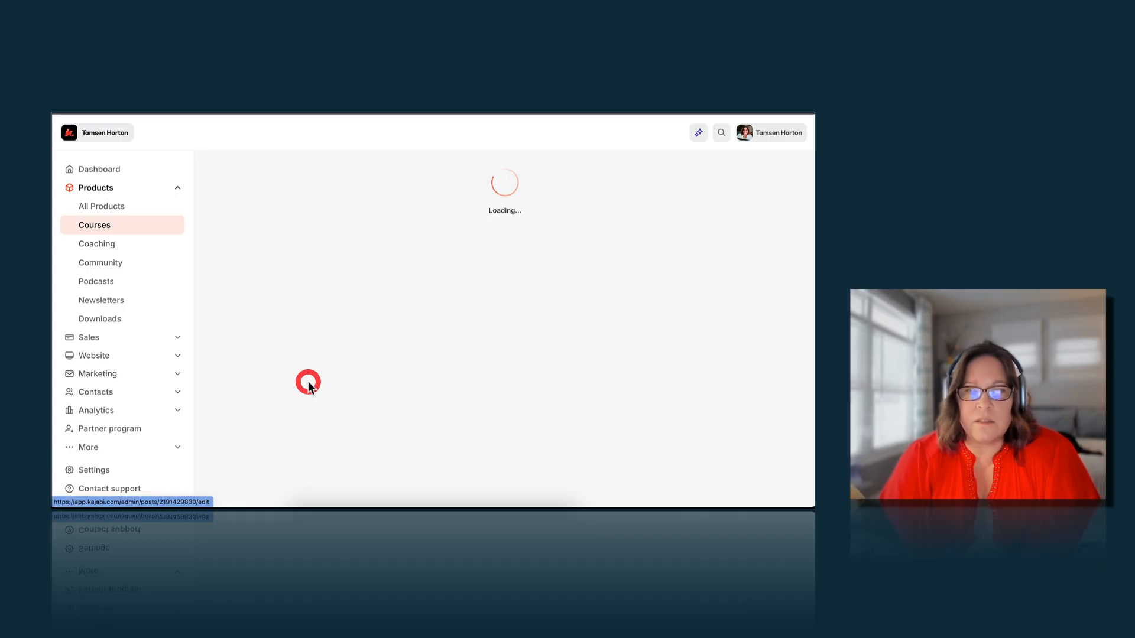
Paste the Foundations call summary into the 20251203 PBK lesson's body text along with the Call Replay Notice
scroll(366, 434, "down", 4)
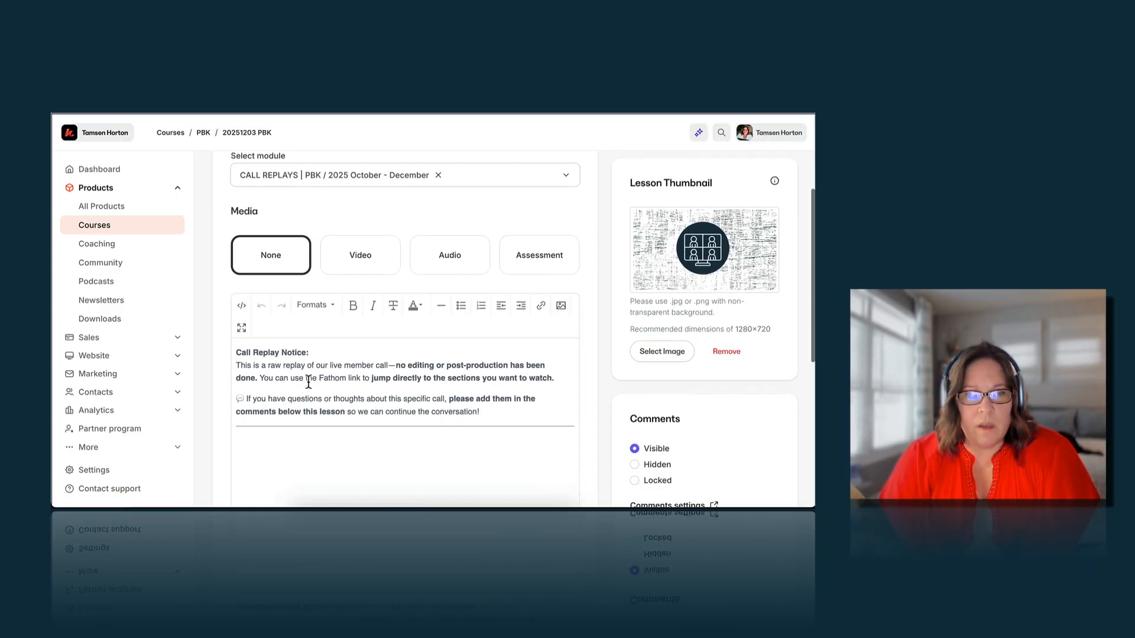
left_click(305, 400)
key("ctrl+v")
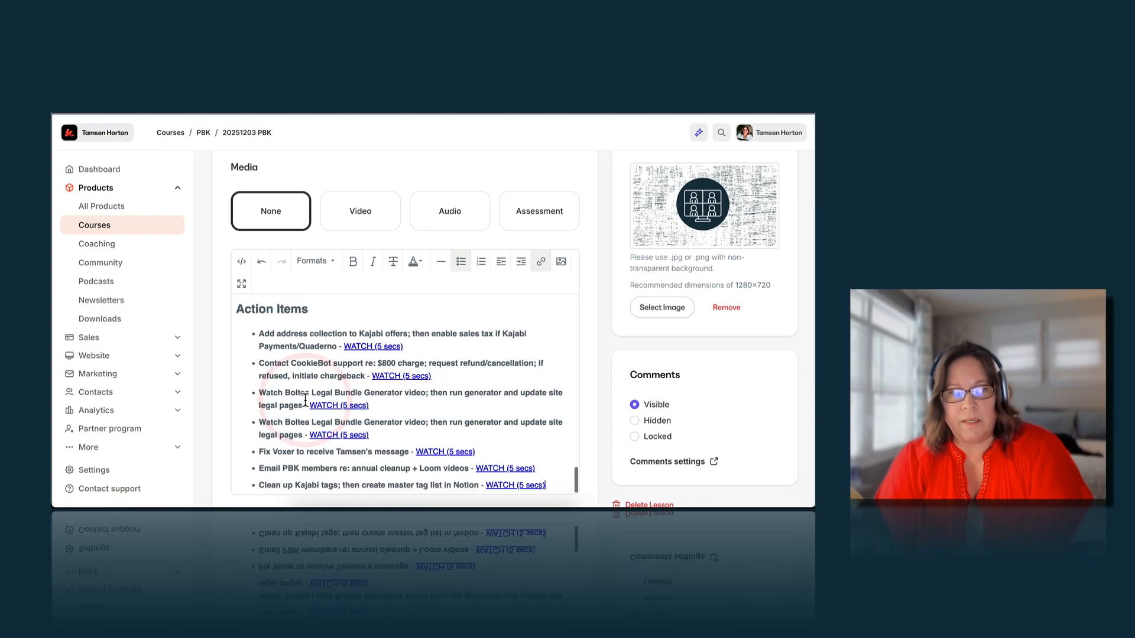
Set the 20251203 PBK lesson's status to Published and save the lesson
scroll(568, 335, "up", 5)
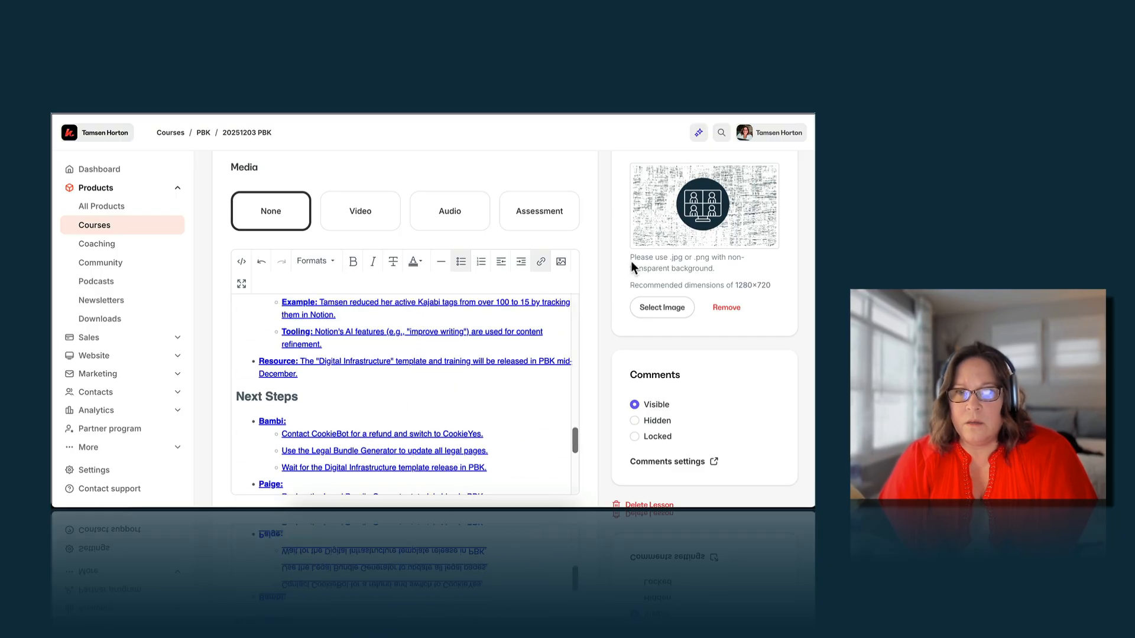
scroll(623, 324, "up", 4)
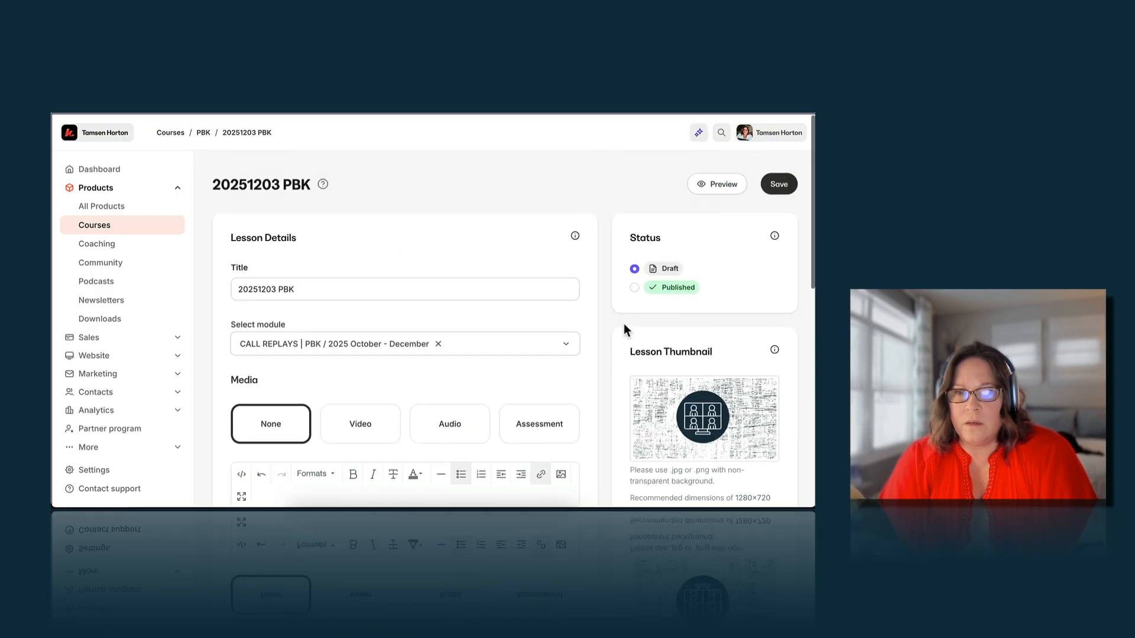
left_click(635, 285)
left_click(779, 181)
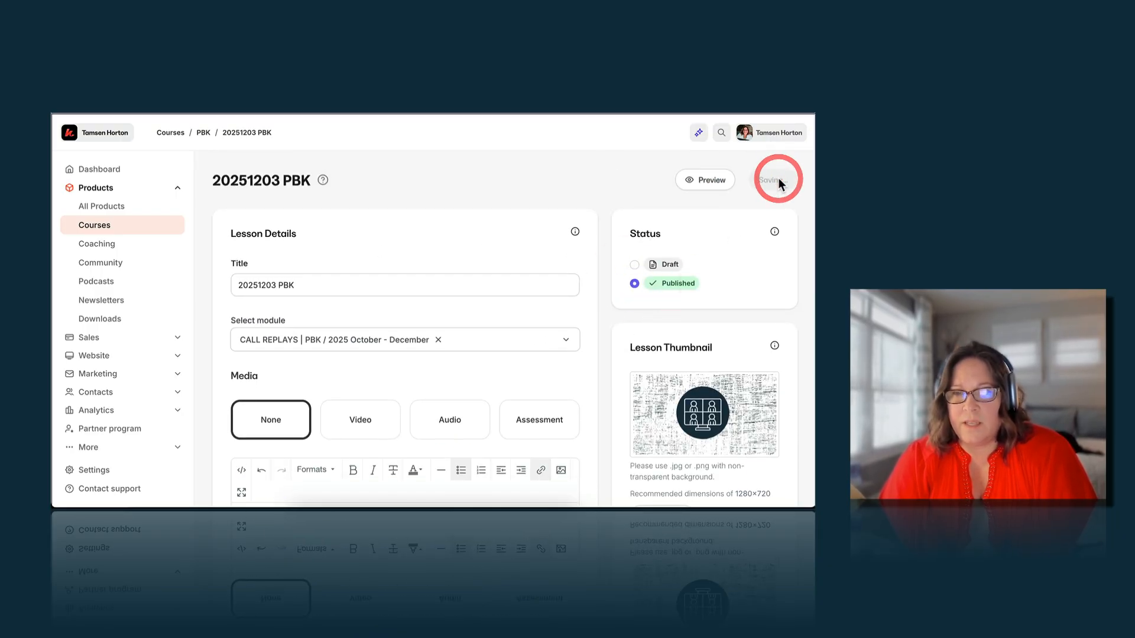
Preview the published 20251203 PBK lesson, then paste its link into the URL property of the 20251203 PBK Foundations page in Notion
left_click(719, 183)
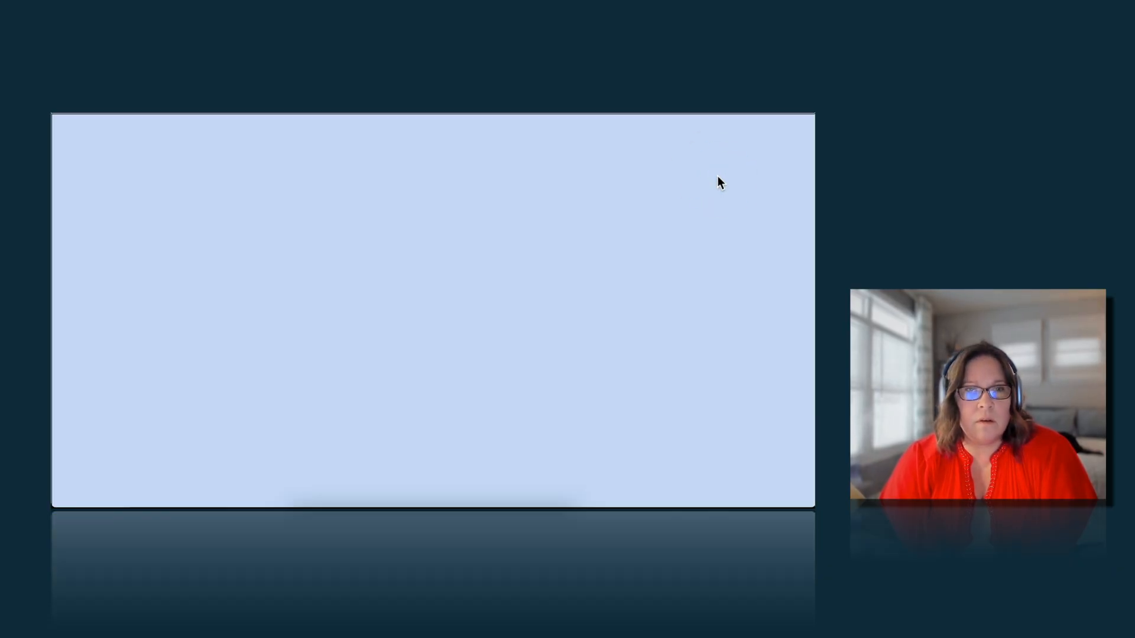
scroll(641, 251, "down", 3)
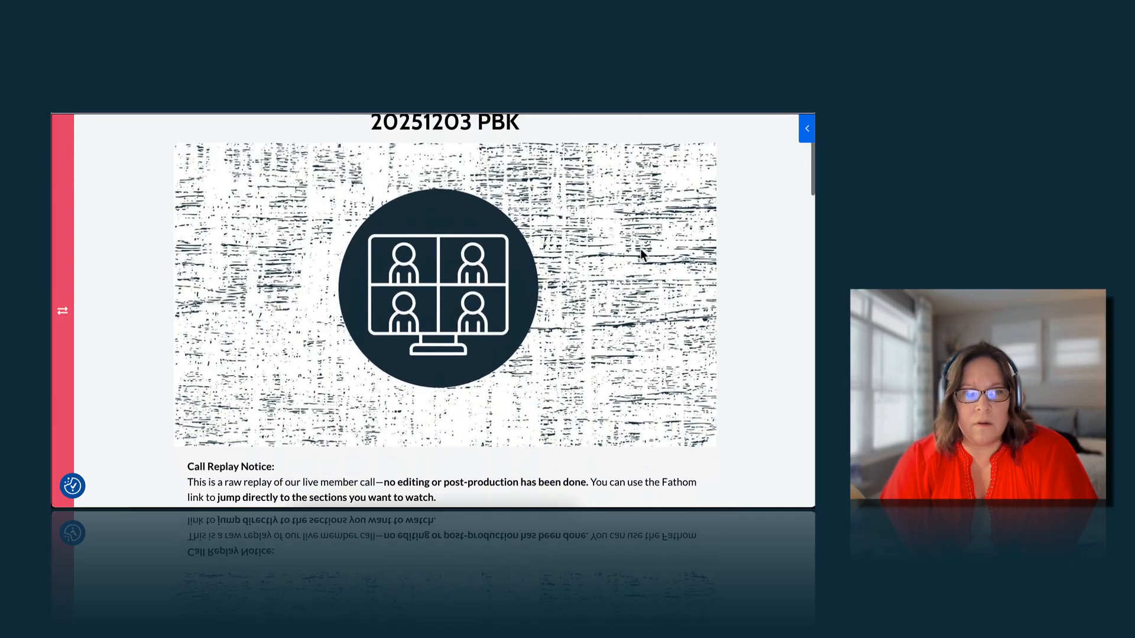
scroll(641, 251, "down", 5)
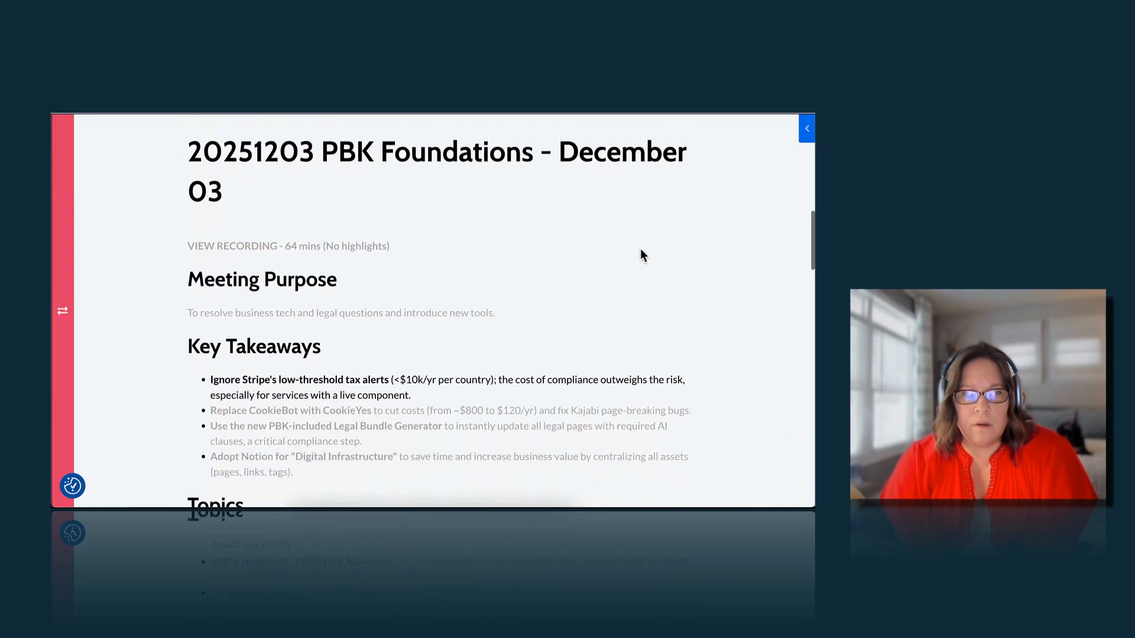
scroll(641, 254, "down", 3)
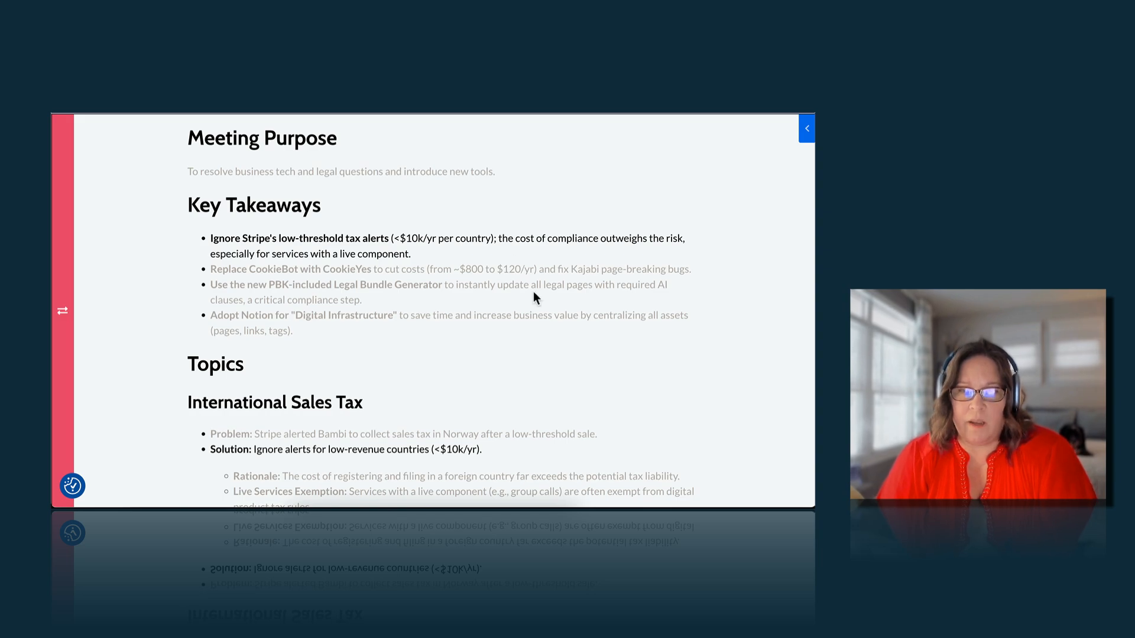
left_click(506, 505)
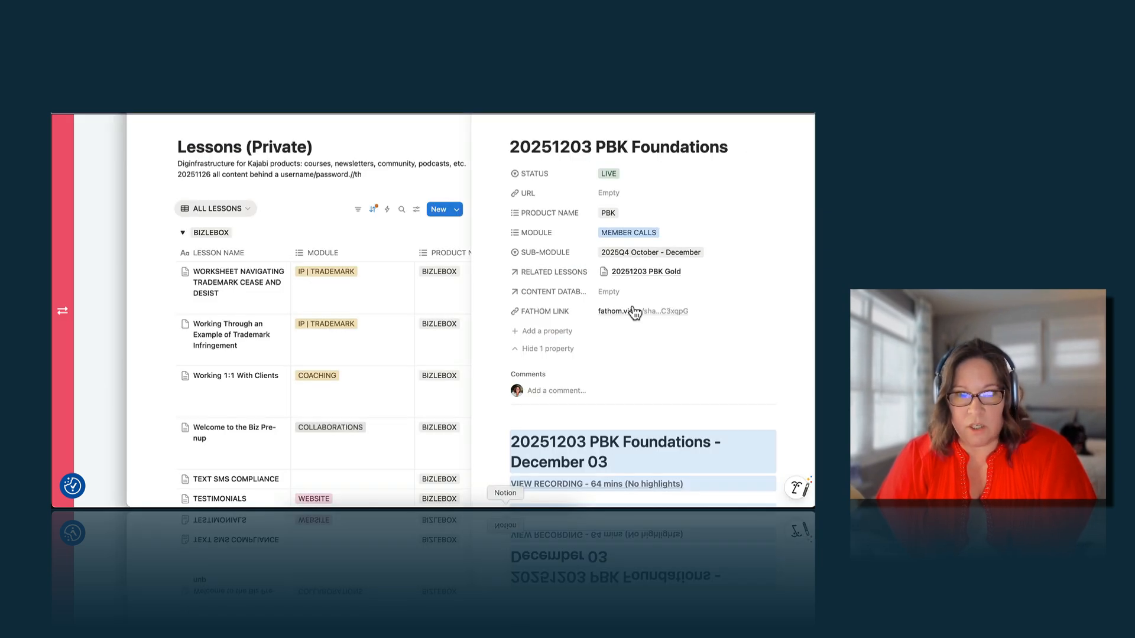
left_click(616, 193)
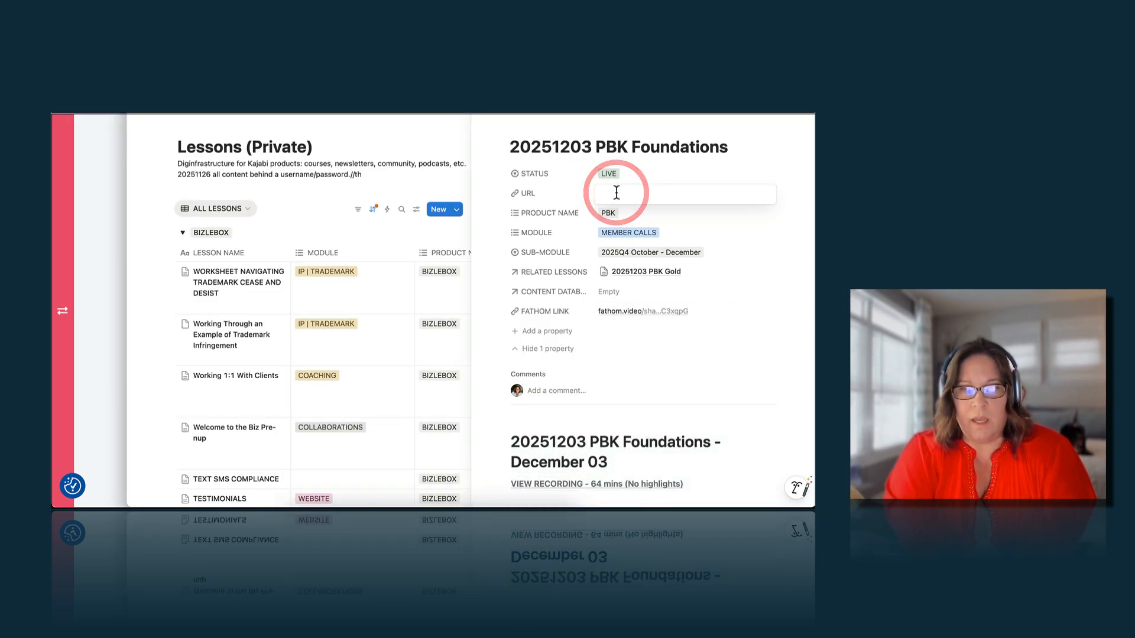
key("super+v")
key("Return")
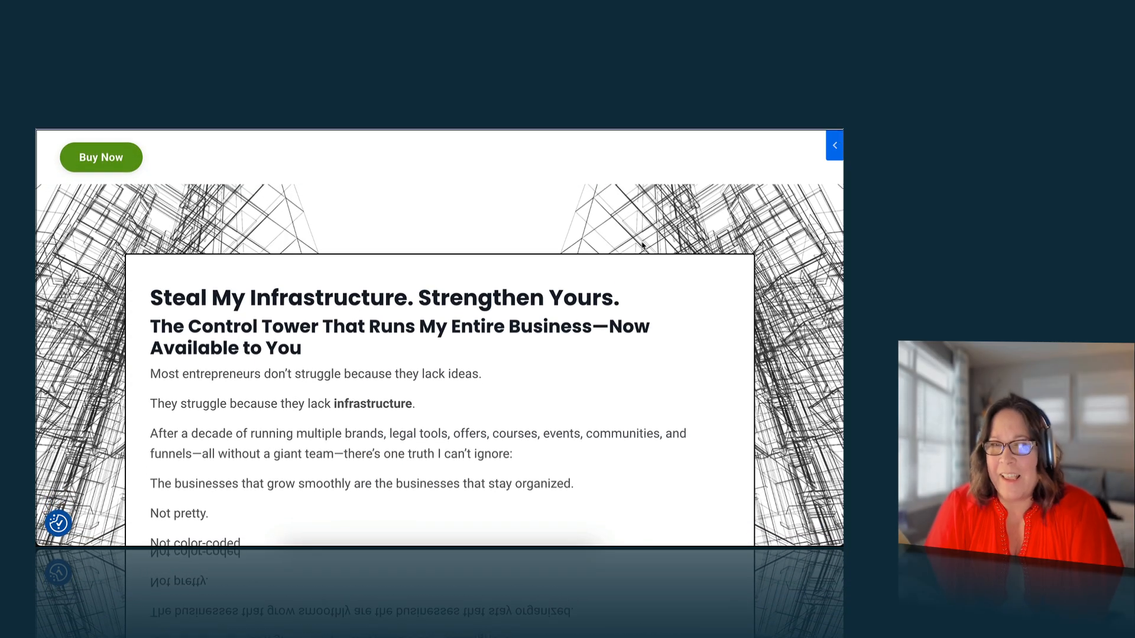
Examine the "Steal My Infrastructure. Strengthen Yours." sales page from its introduction through the included databases to the Time-Cost Calculator section
scroll(642, 246, "down", 1)
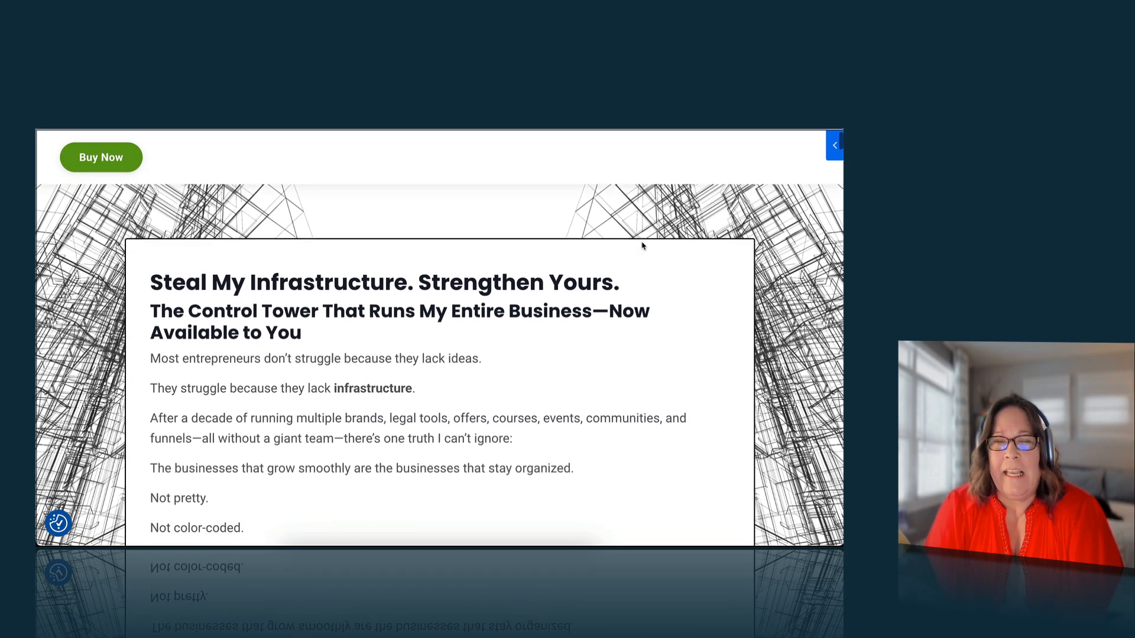
scroll(642, 246, "down", 1)
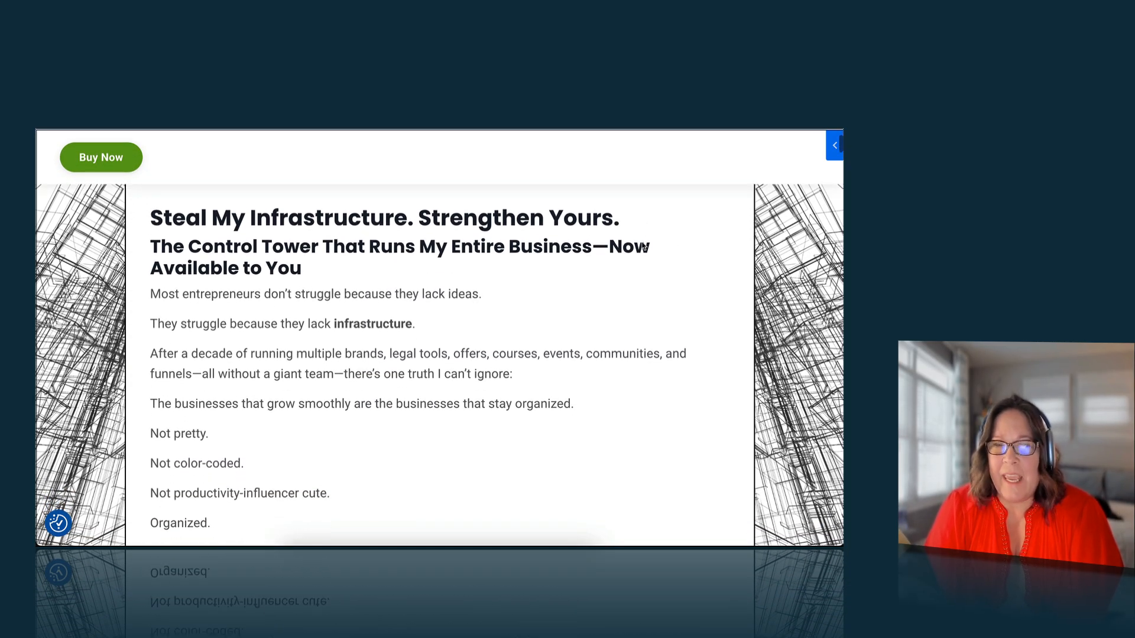
scroll(642, 243, "down", 1)
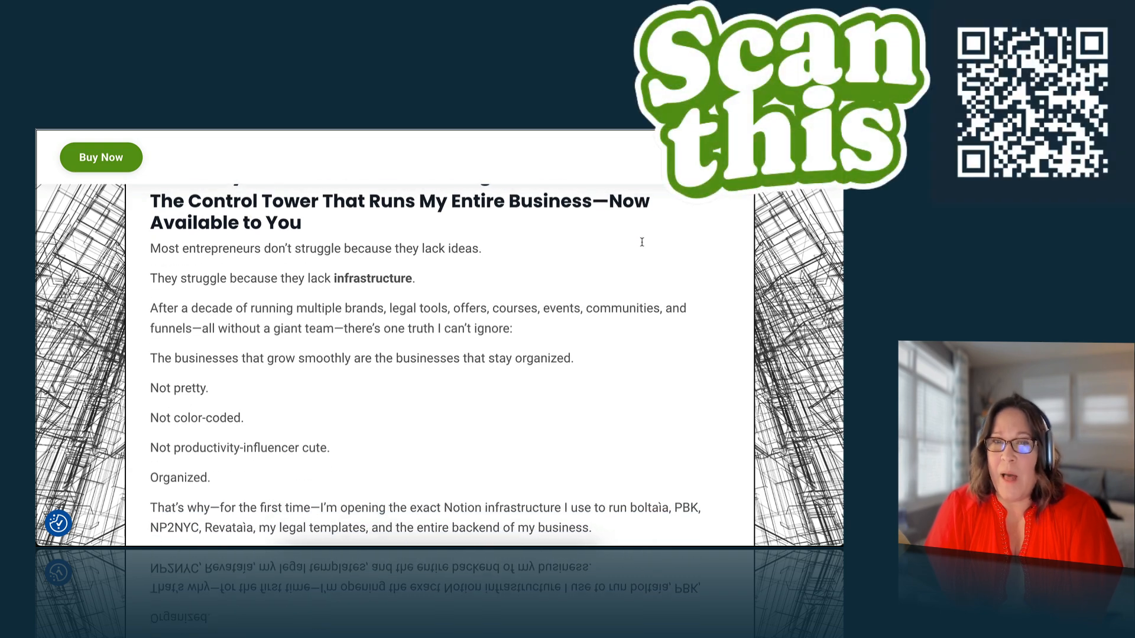
scroll(643, 246, "down", 1)
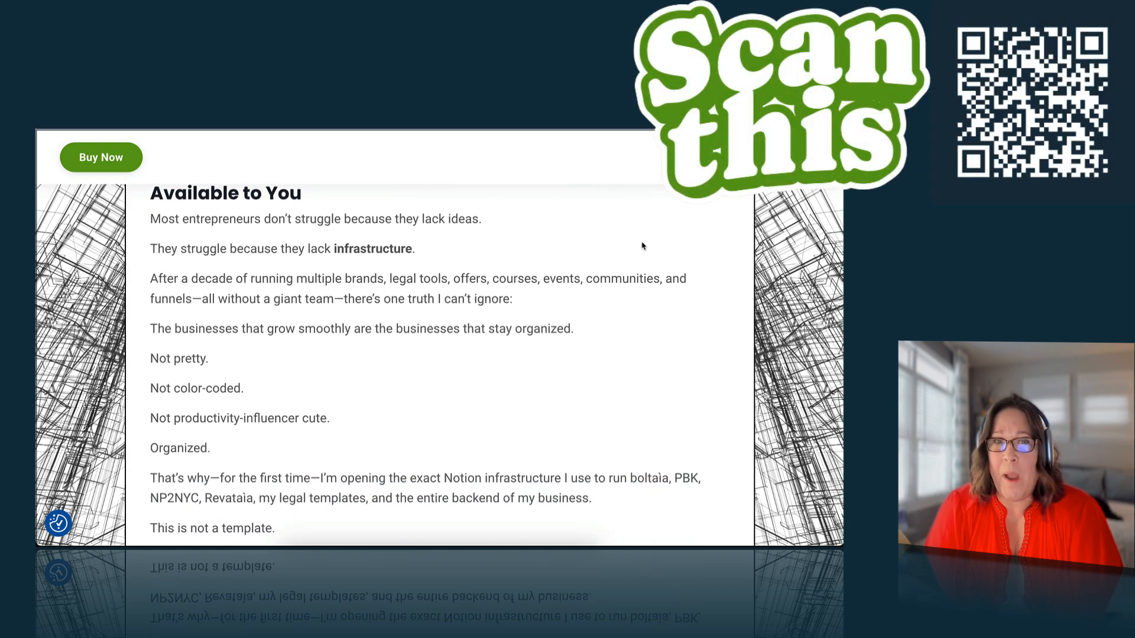
scroll(643, 246, "down", 3)
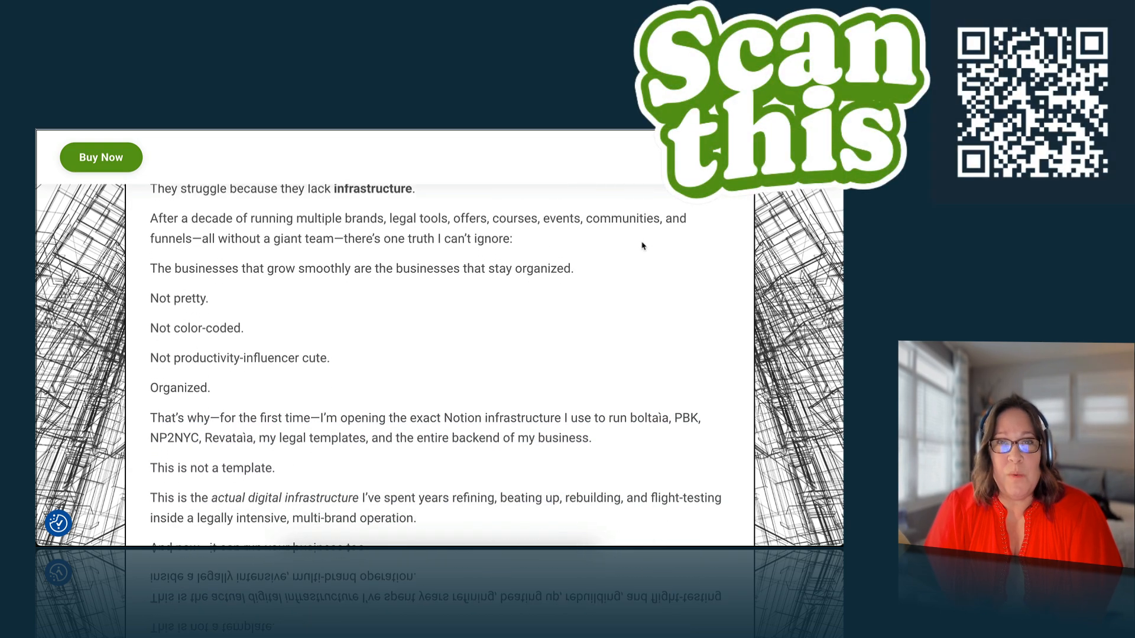
scroll(642, 246, "down", 5)
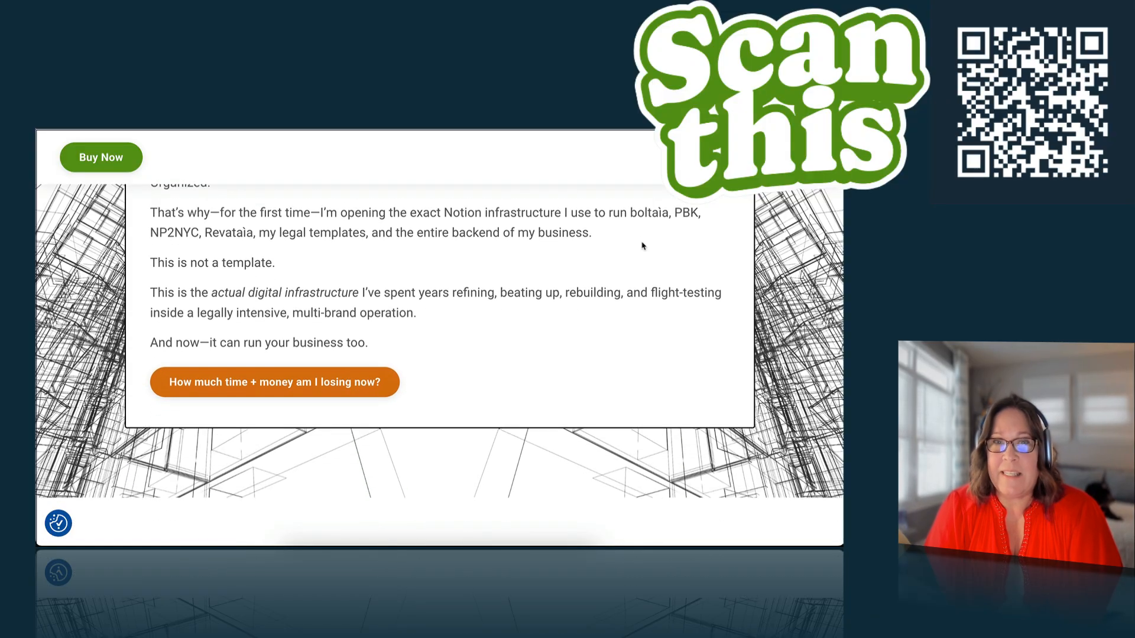
scroll(642, 242, "down", 5)
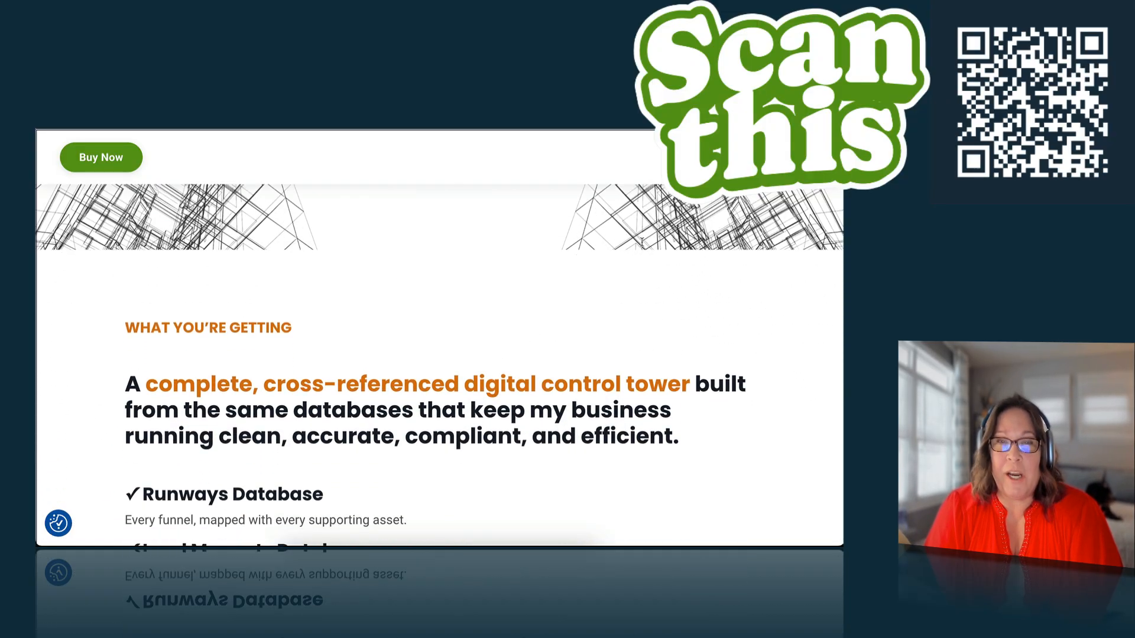
scroll(642, 245, "down", 1)
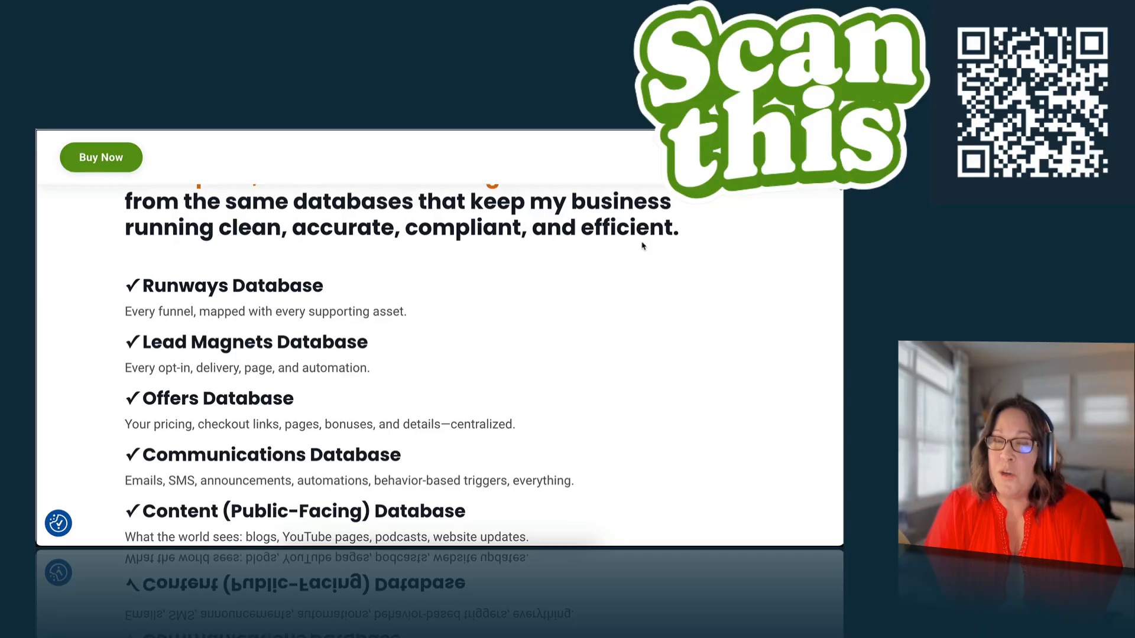
scroll(643, 246, "down", 2)
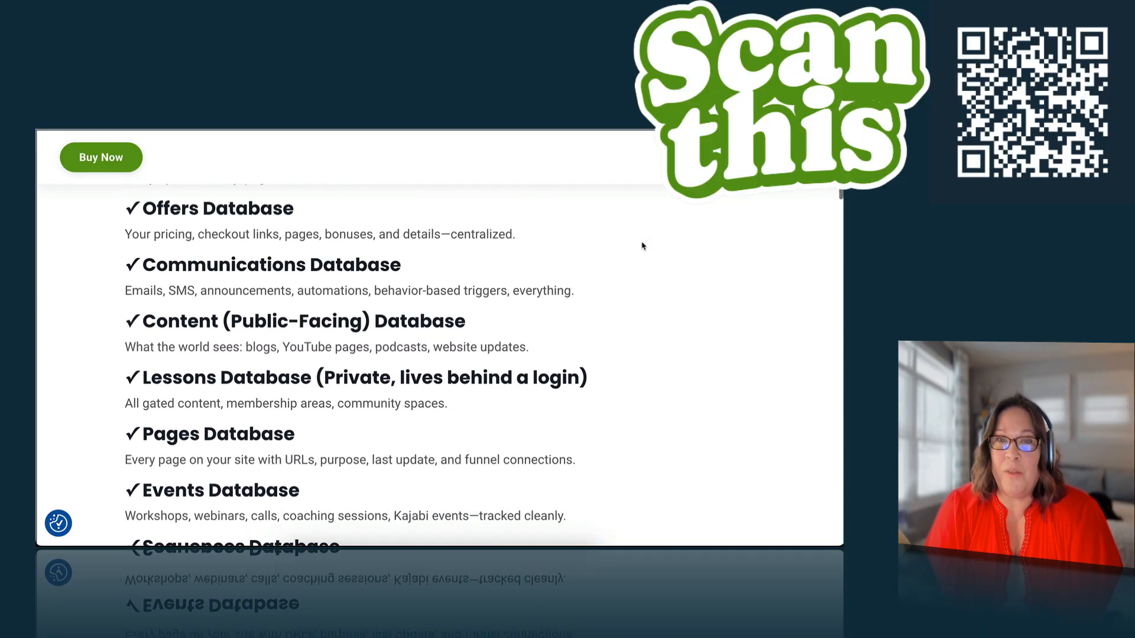
scroll(642, 246, "down", 6)
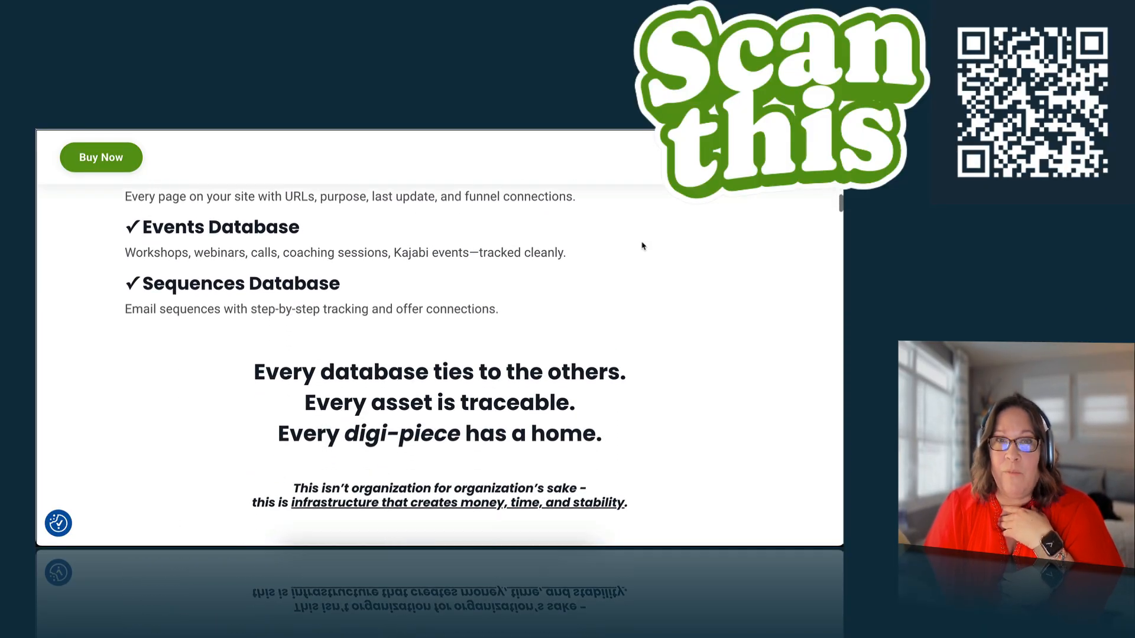
scroll(643, 246, "down", 3)
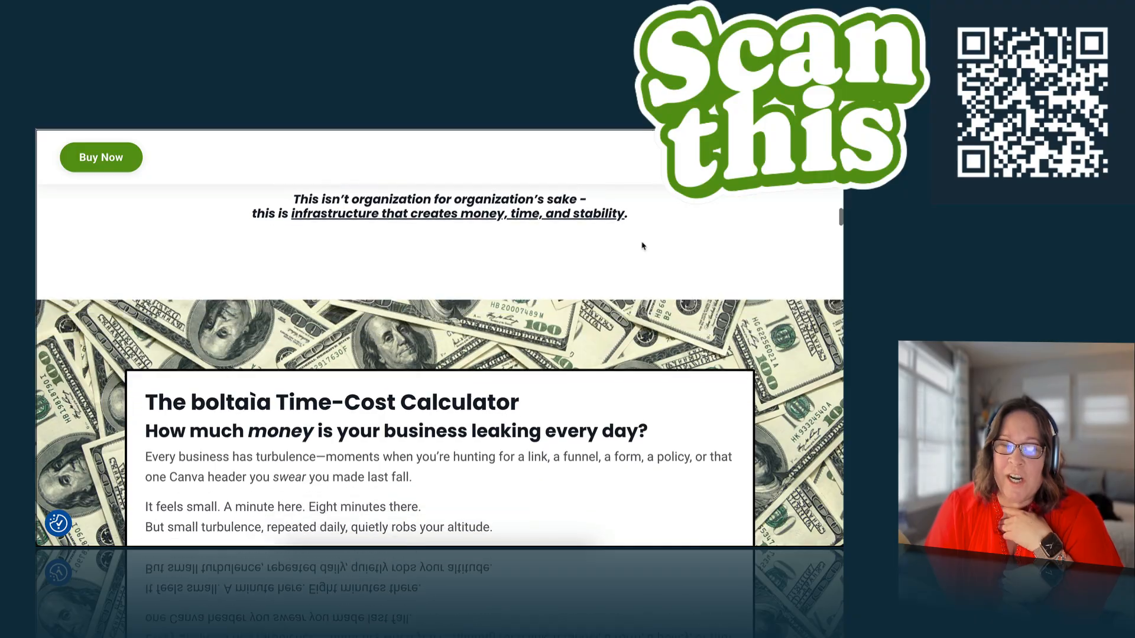
scroll(643, 246, "down", 3)
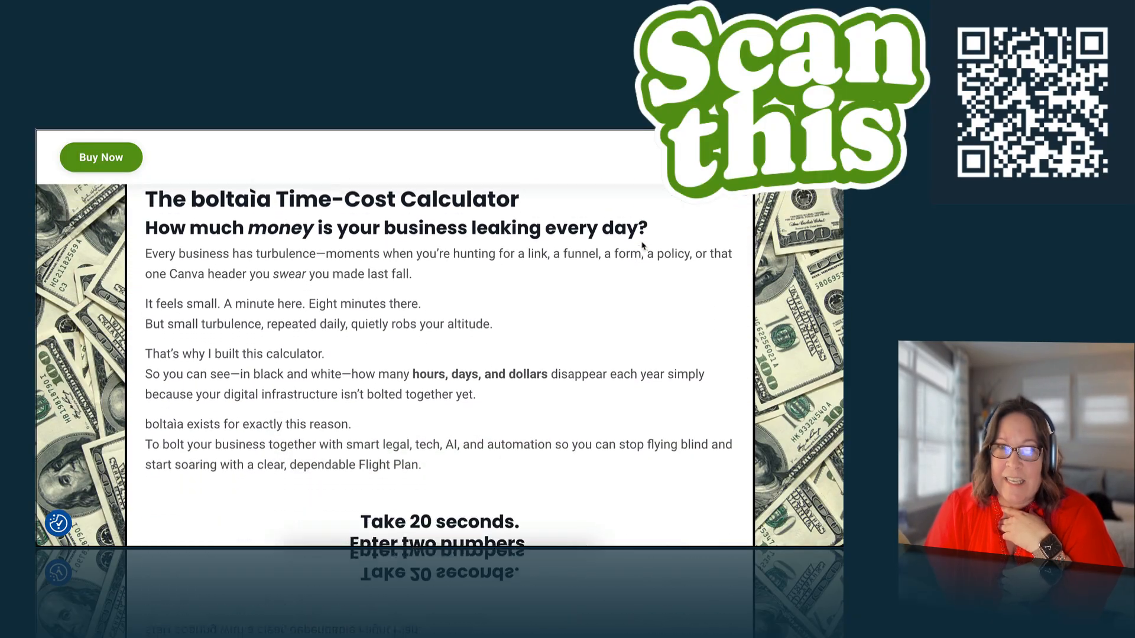
scroll(643, 246, "down", 3)
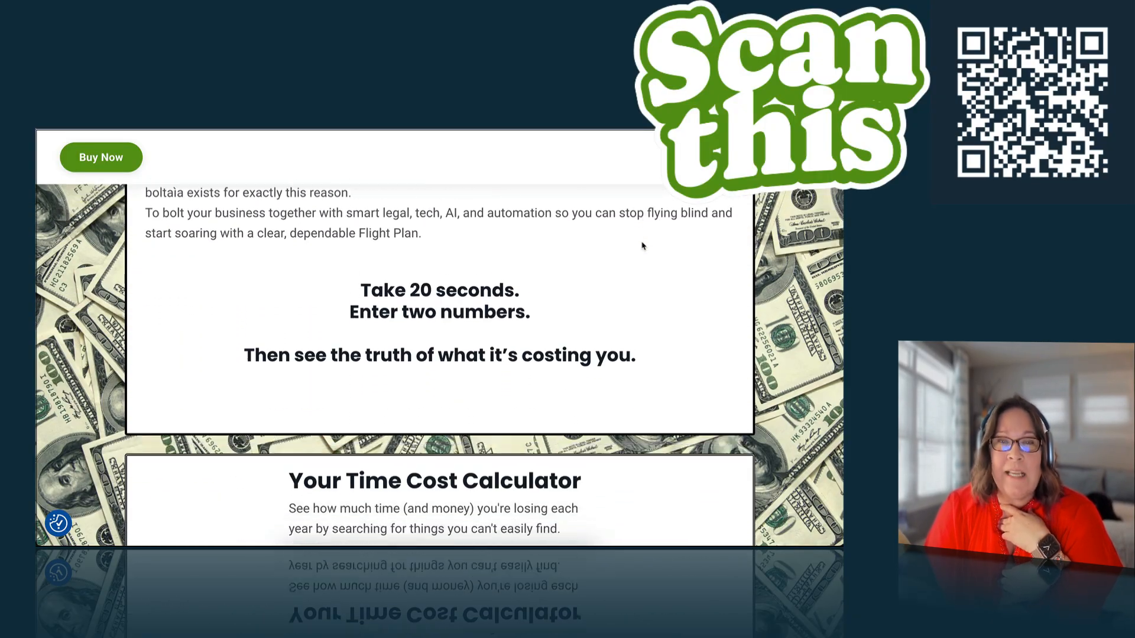
Calculate the annual cost of searching 30 minutes per day at an hourly rate of $20 in the Time Cost Calculator
scroll(643, 246, "down", 3)
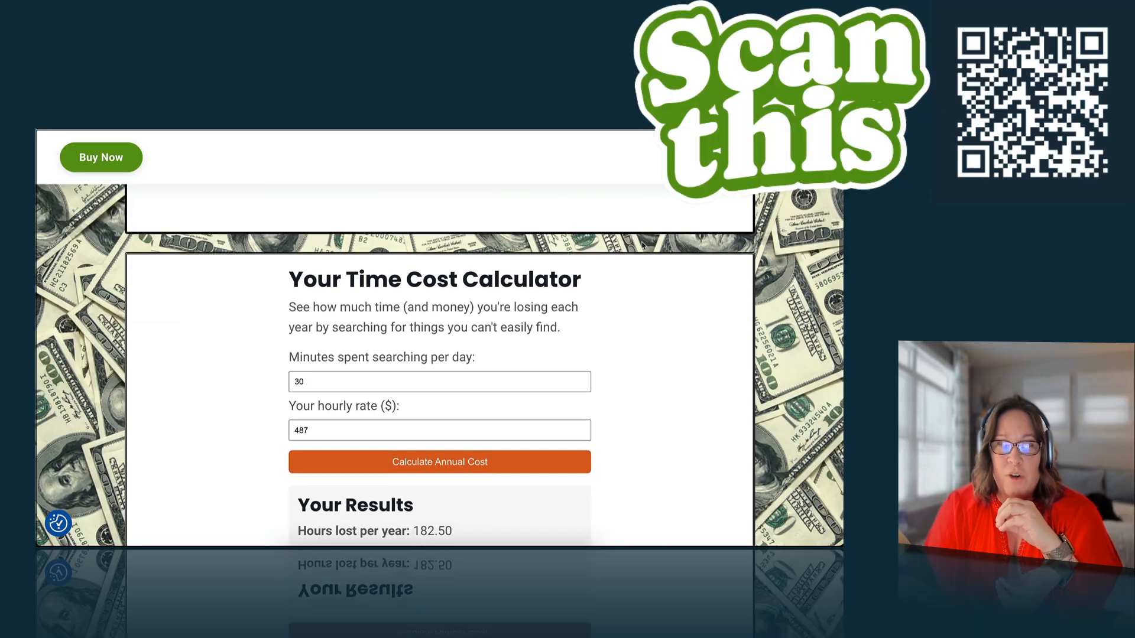
scroll(642, 246, "down", 1)
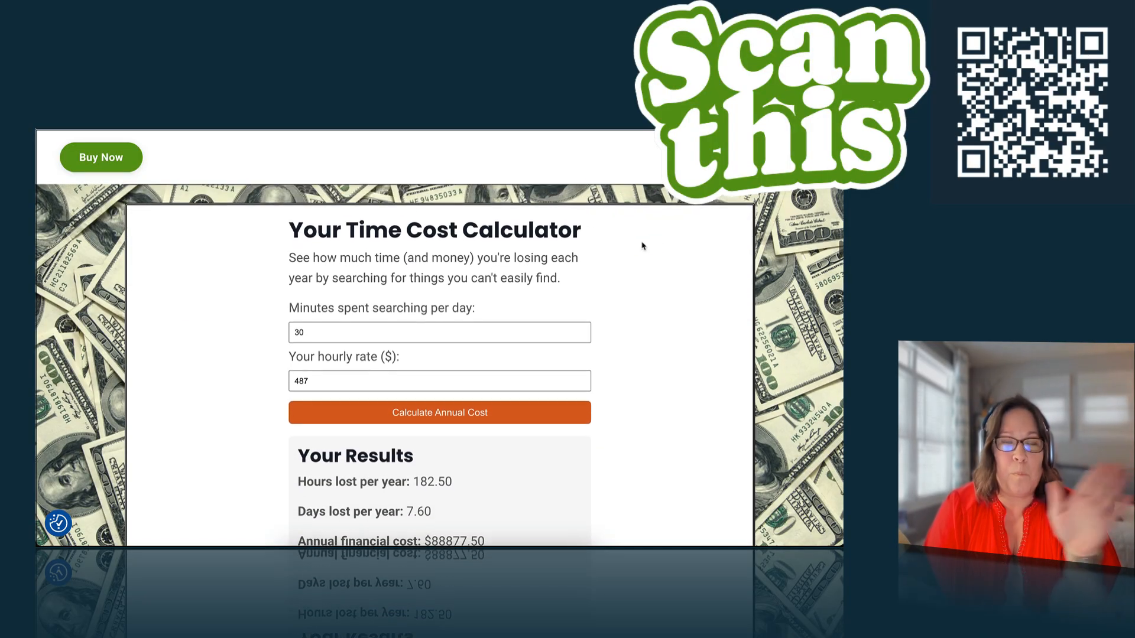
scroll(643, 246, "down", 1)
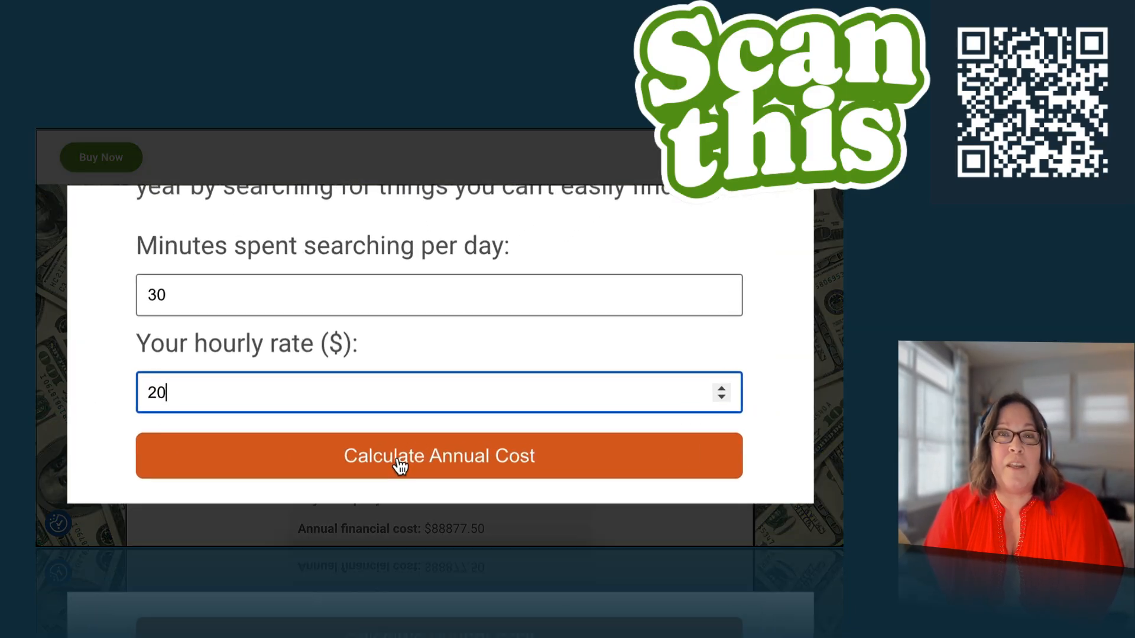
left_click(419, 404)
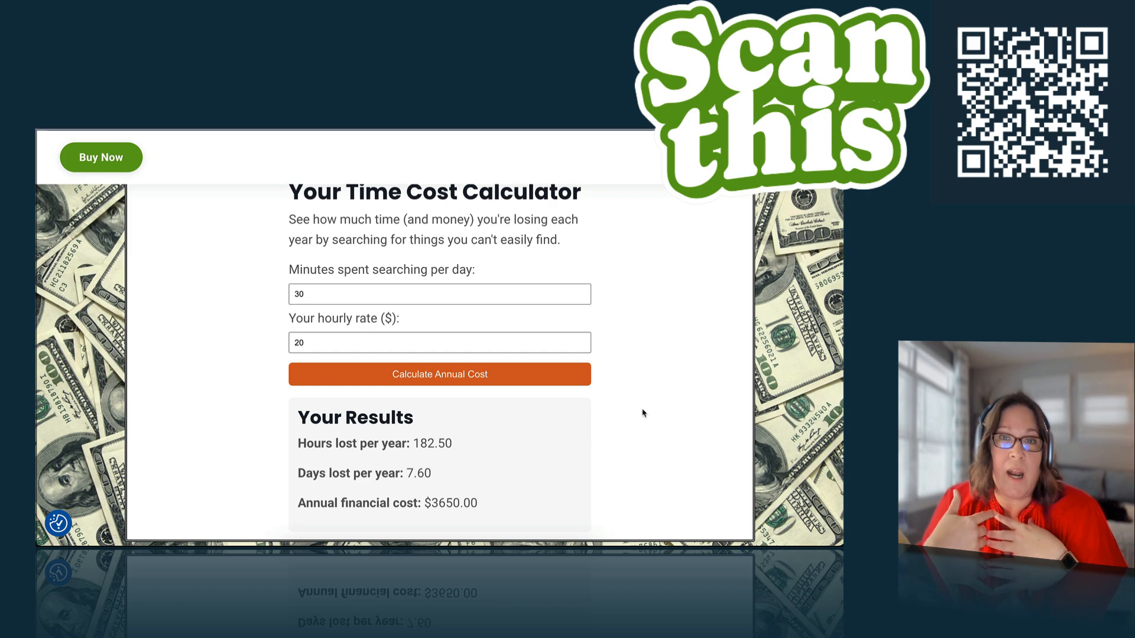
scroll(644, 413, "down", 1)
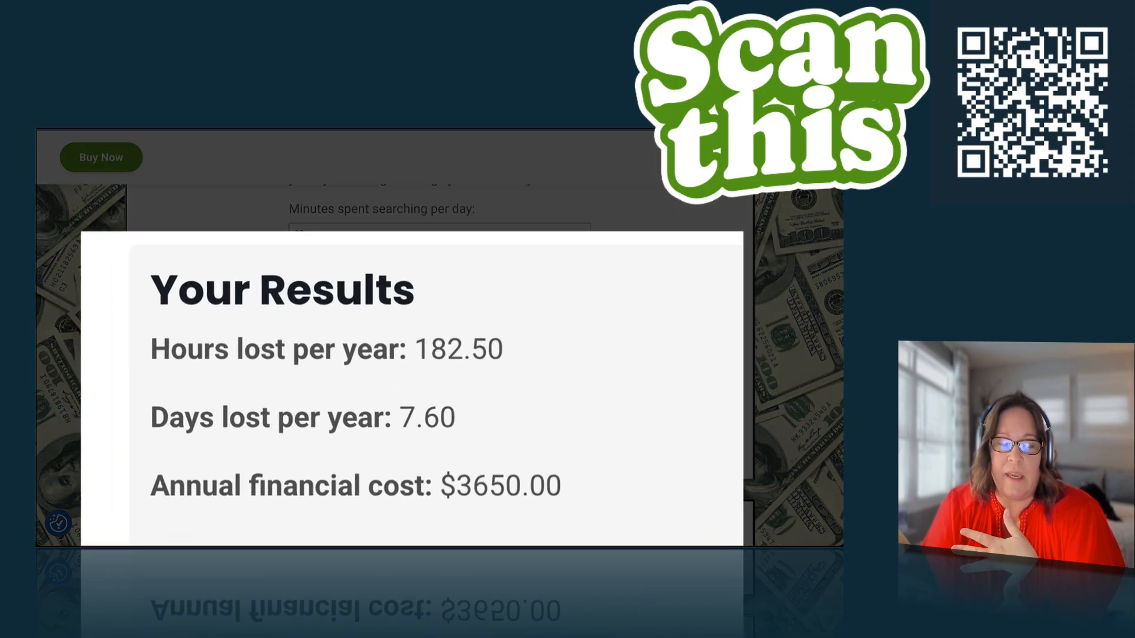
scroll(643, 413, "up", 1)
scroll(643, 413, "up", 1)
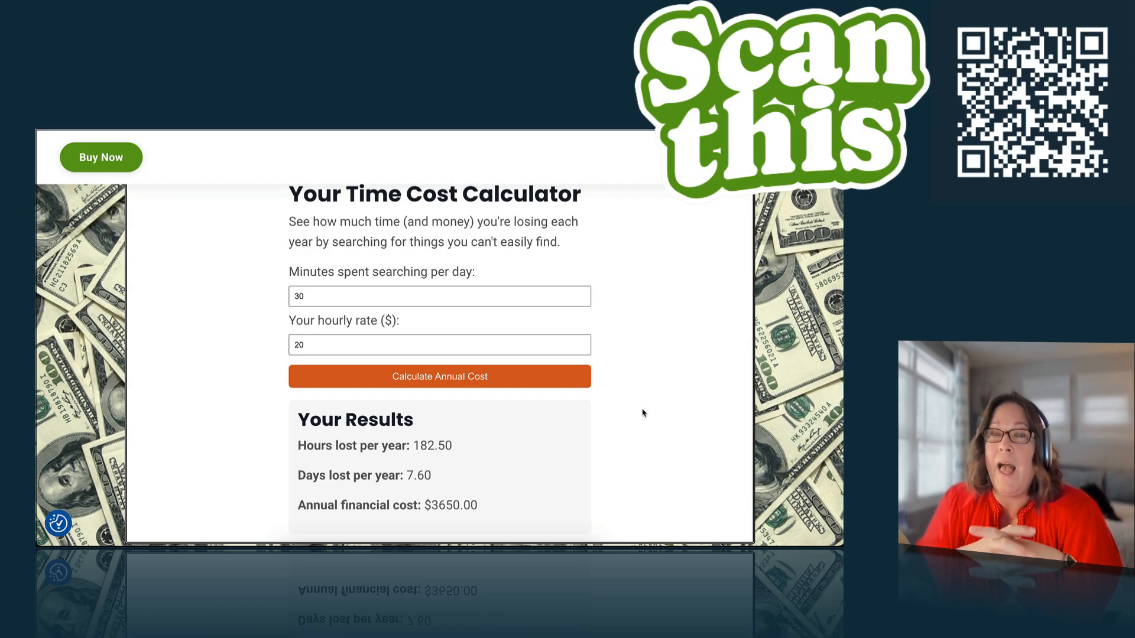
Change the calculator's hourly rate to $500 and recalculate the annual cost
left_click(315, 345)
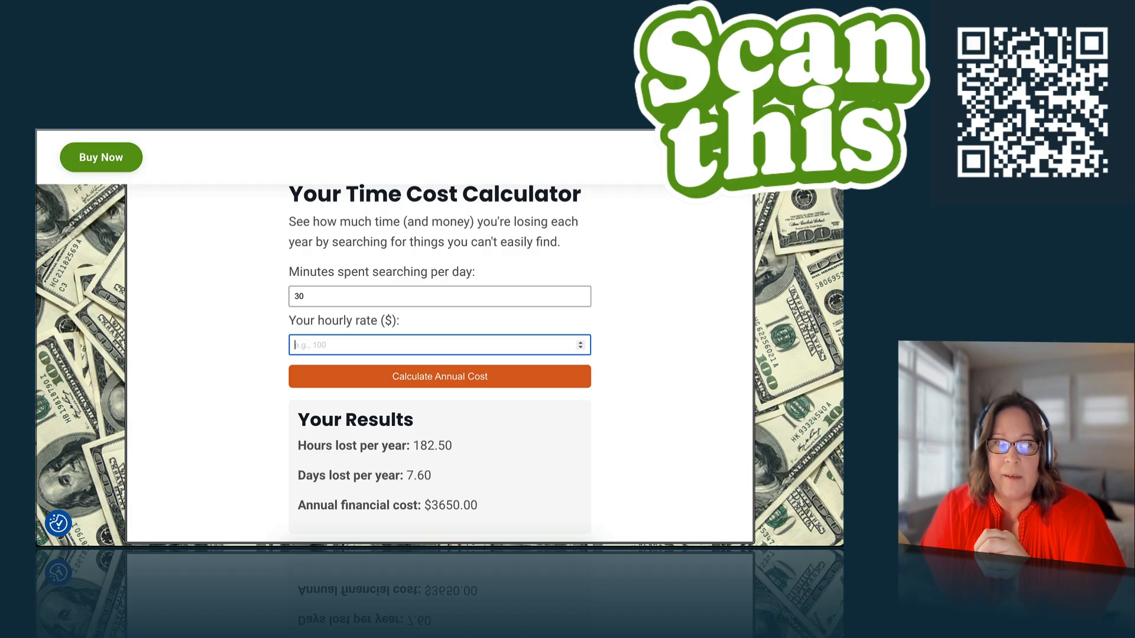
type("500")
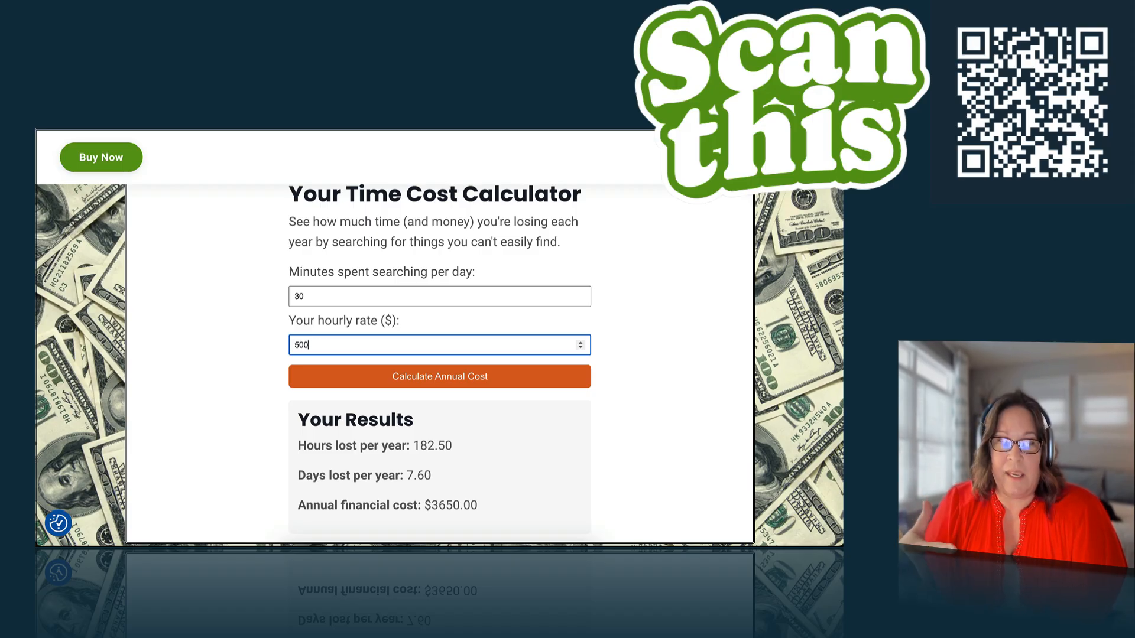
left_click(415, 384)
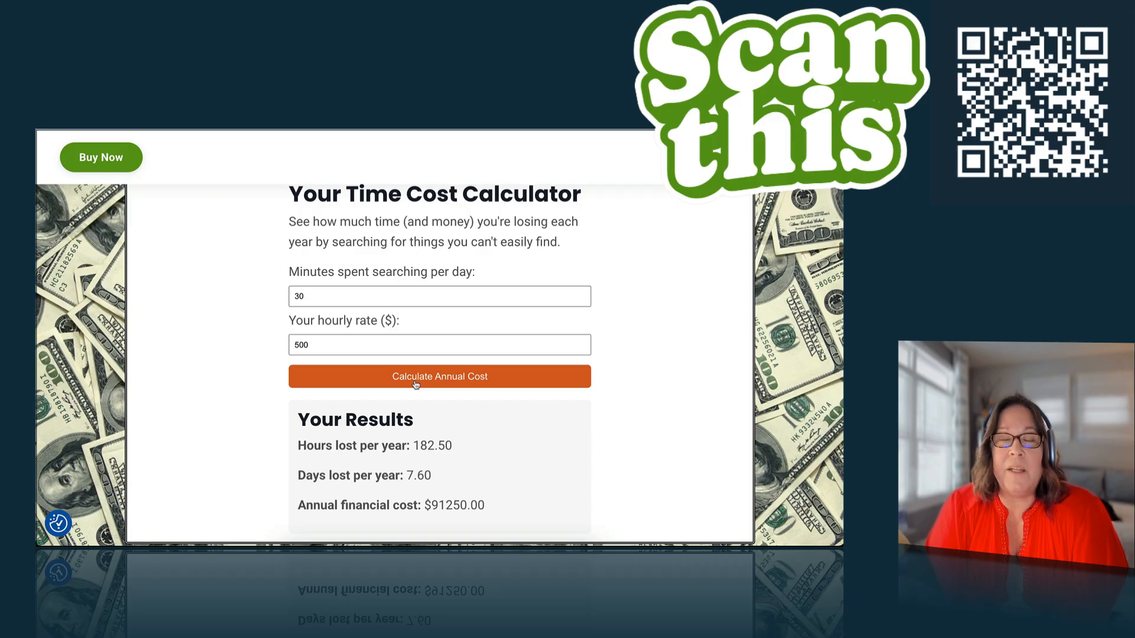
Examine the sales page from the calculator results through the "Start Using It Today" and "The Secret Advantage" sections
scroll(416, 384, "down", 1)
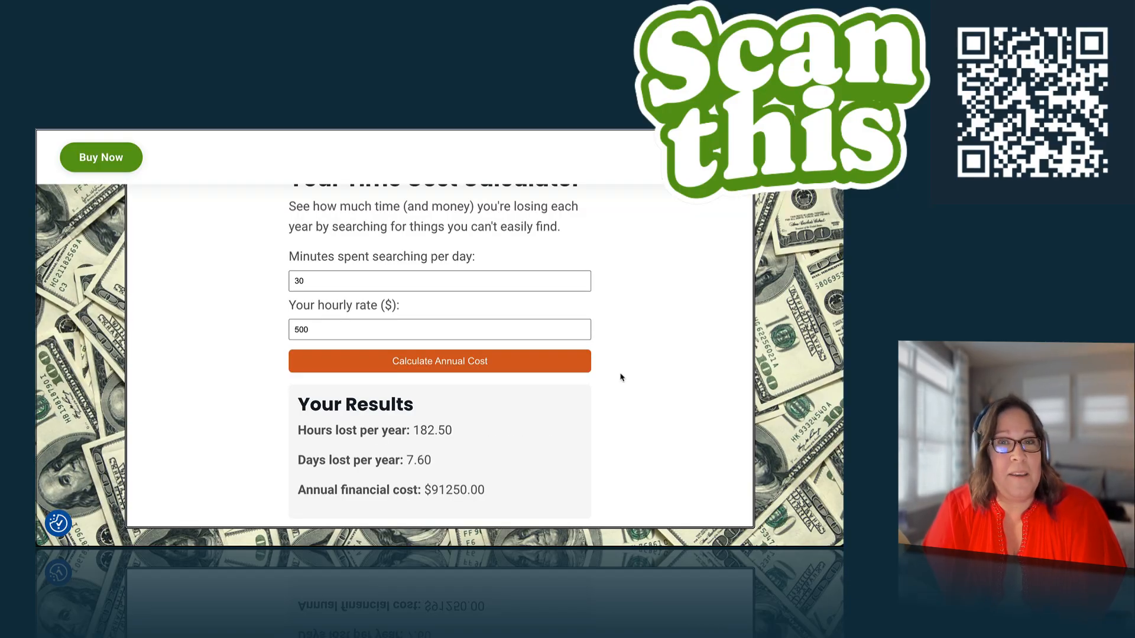
scroll(620, 377, "down", 1)
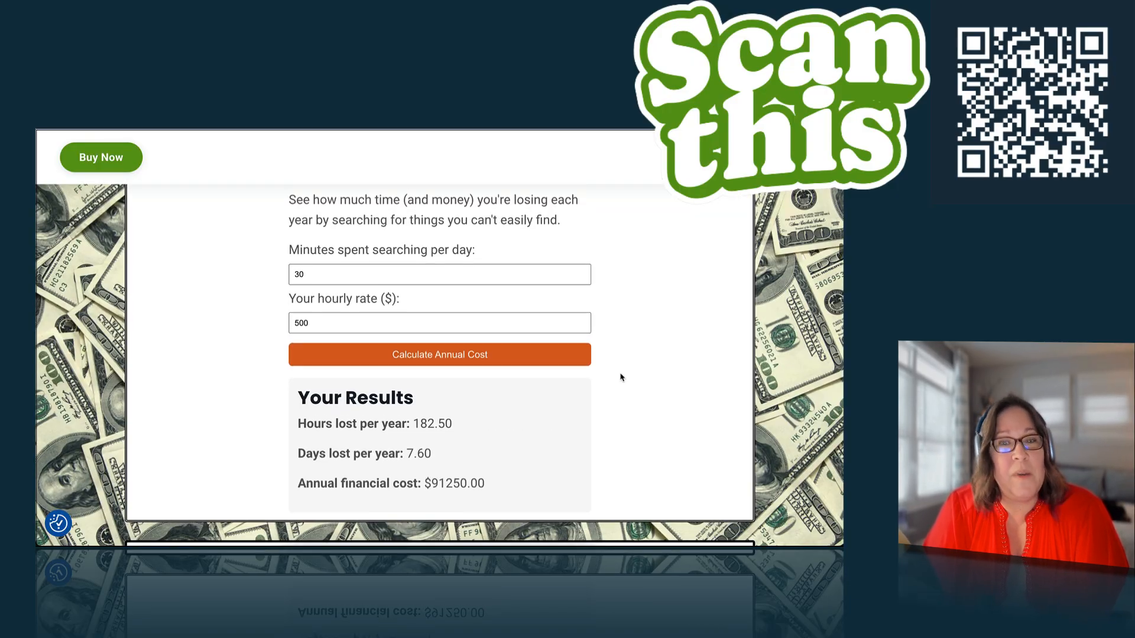
scroll(621, 377, "down", 3)
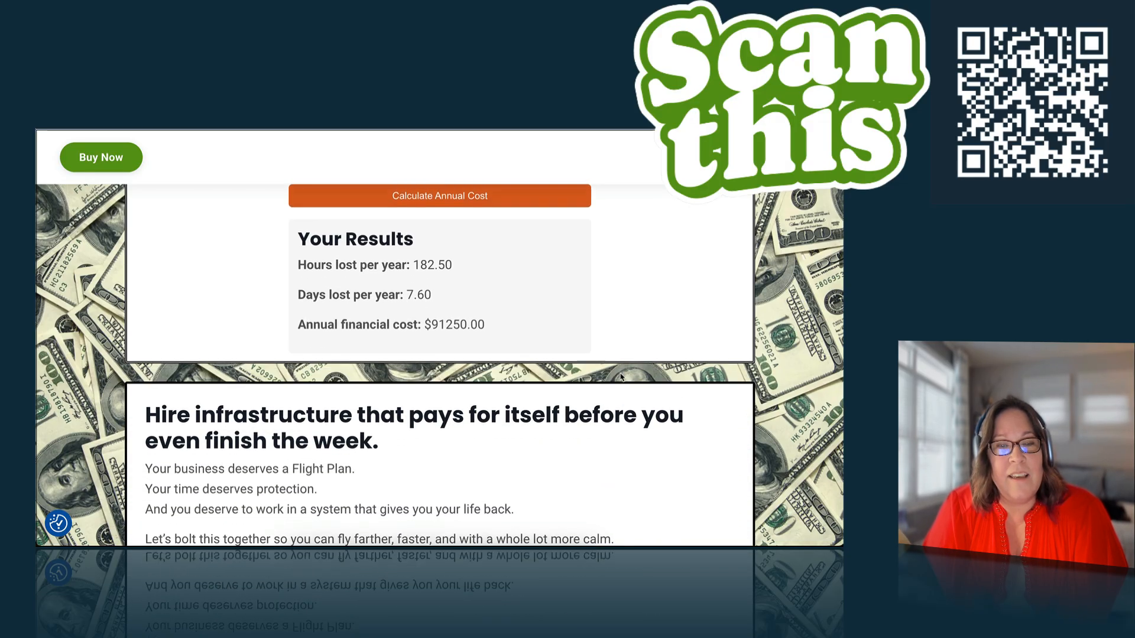
scroll(620, 377, "down", 3)
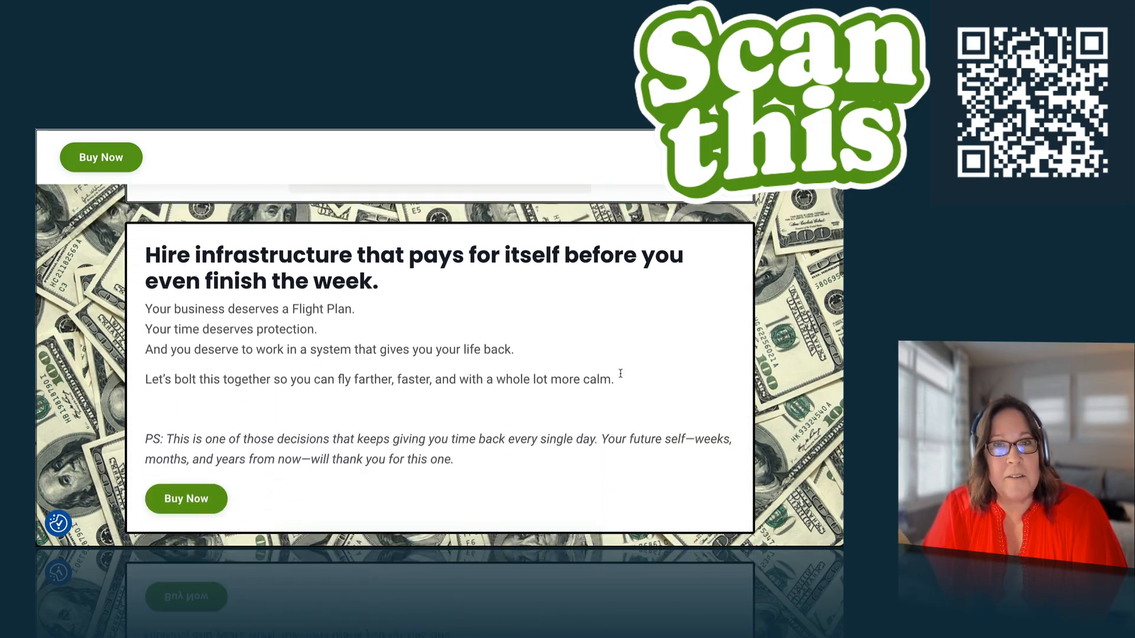
scroll(621, 376, "down", 1)
scroll(620, 377, "down", 3)
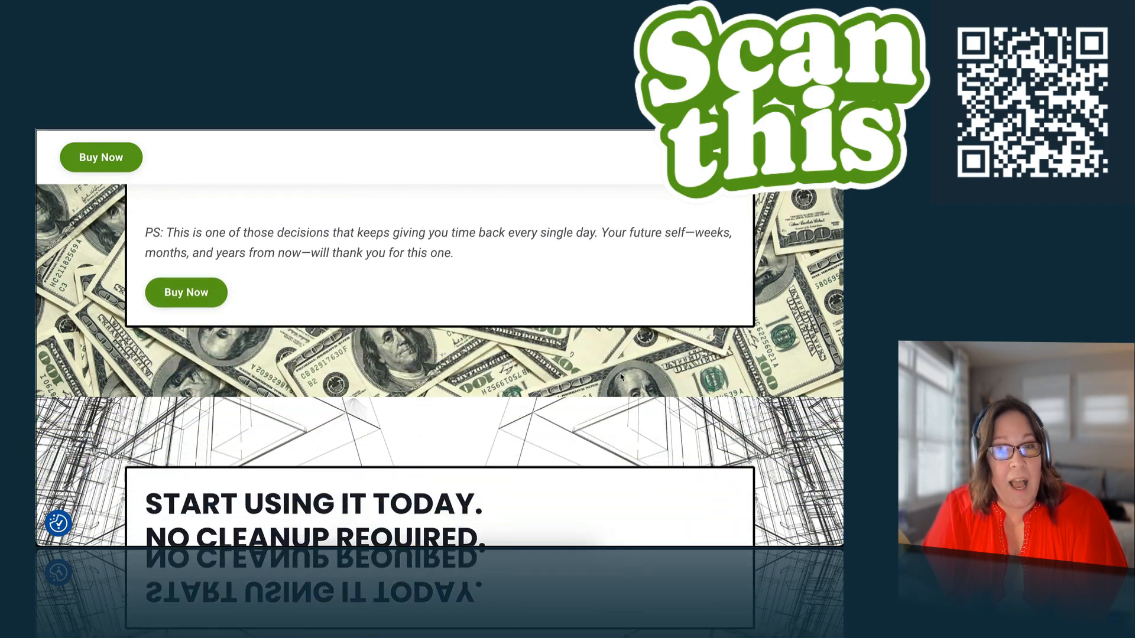
scroll(621, 377, "down", 4)
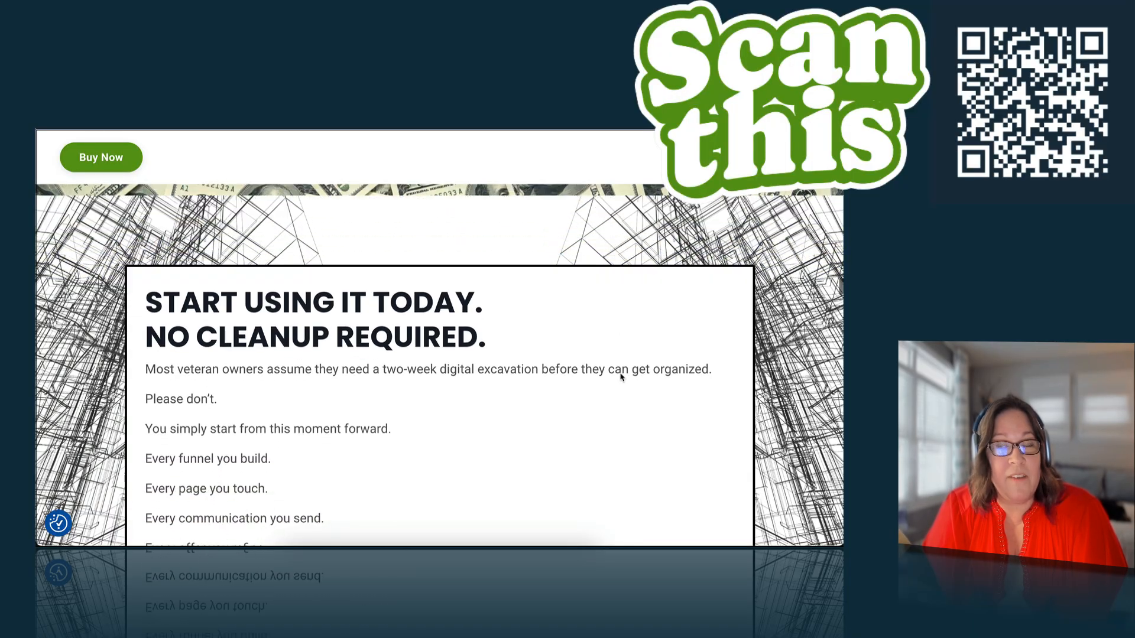
scroll(620, 377, "down", 6)
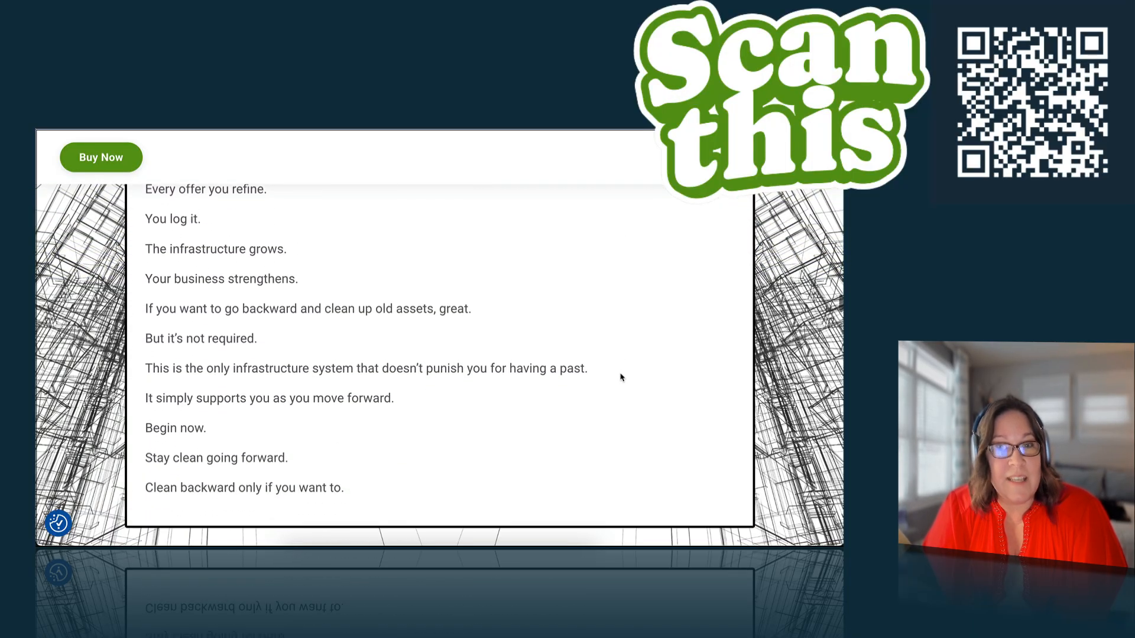
scroll(620, 377, "down", 1)
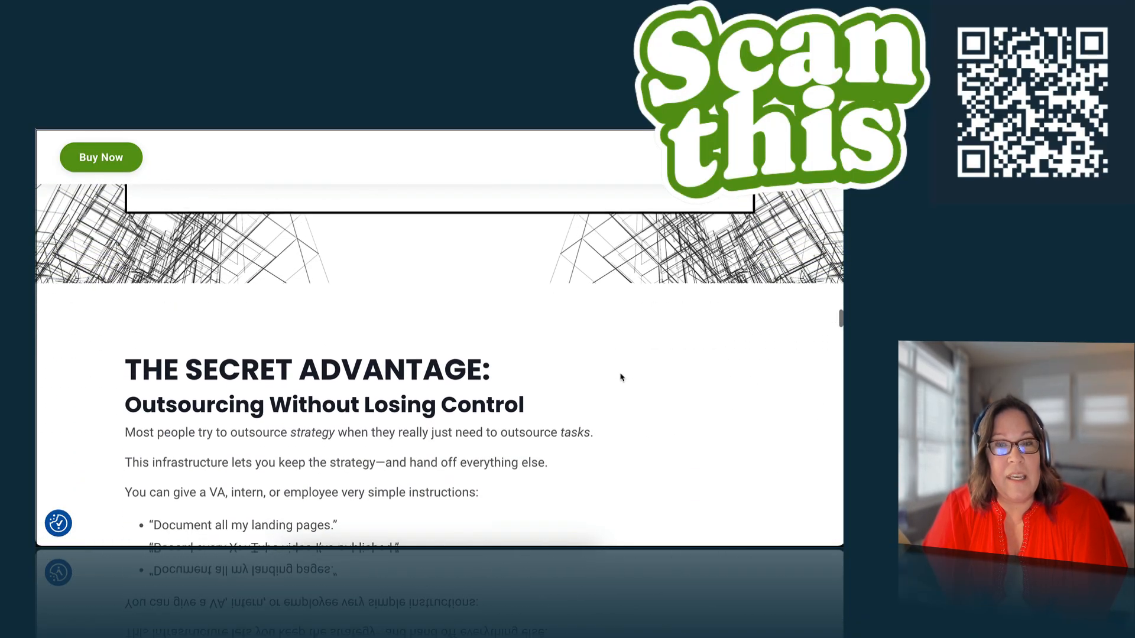
scroll(621, 377, "down", 2)
scroll(620, 377, "down", 4)
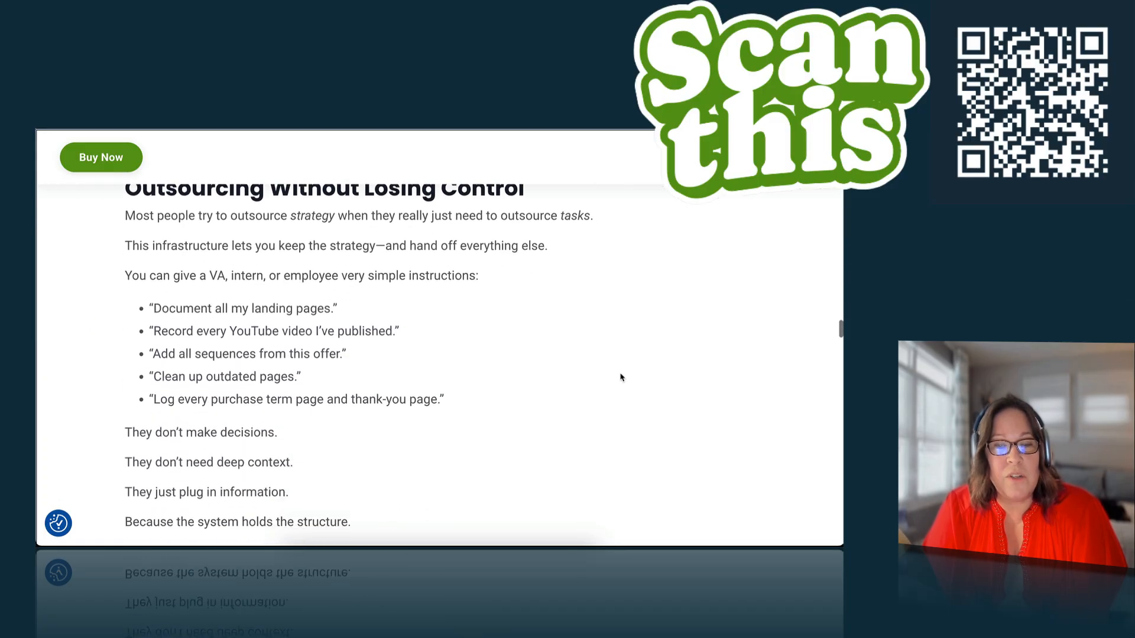
scroll(620, 377, "down", 1)
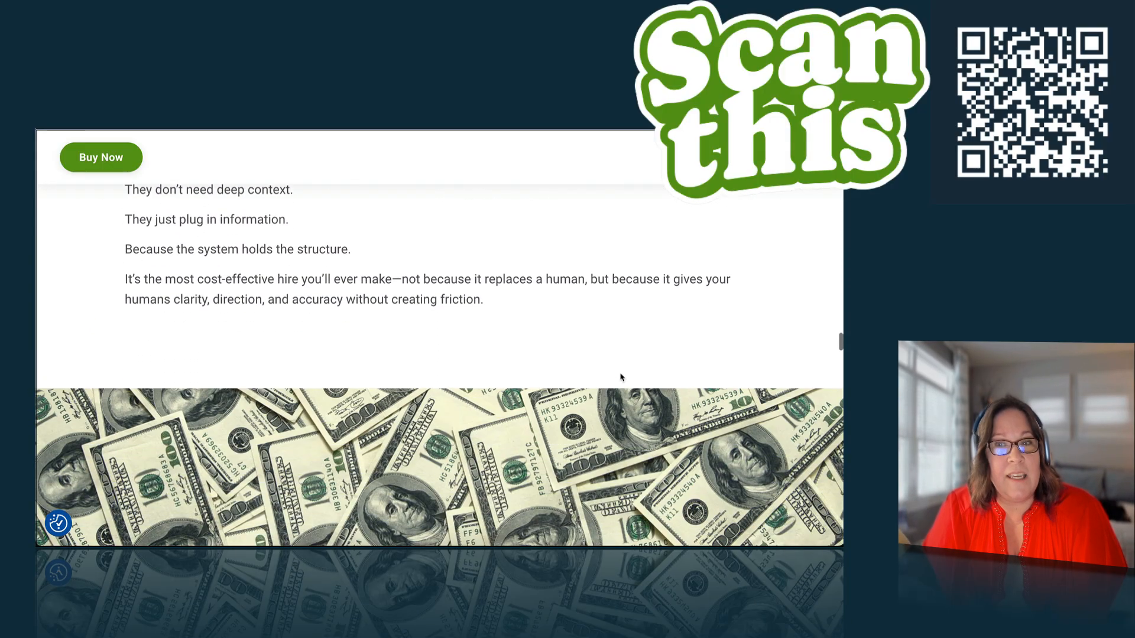
Examine the financial benefit section, the "Why this truly matters" photos and the "More Money. More Time. More Stability." list
scroll(620, 377, "down", 1)
scroll(620, 377, "down", 2)
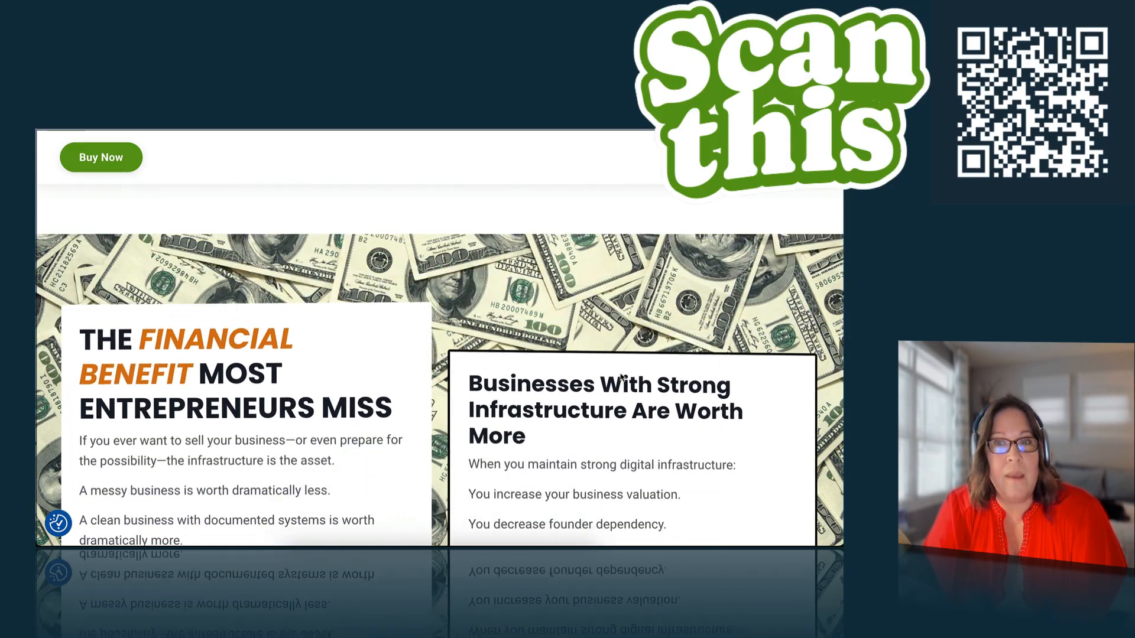
scroll(620, 377, "down", 1)
scroll(620, 373, "down", 4)
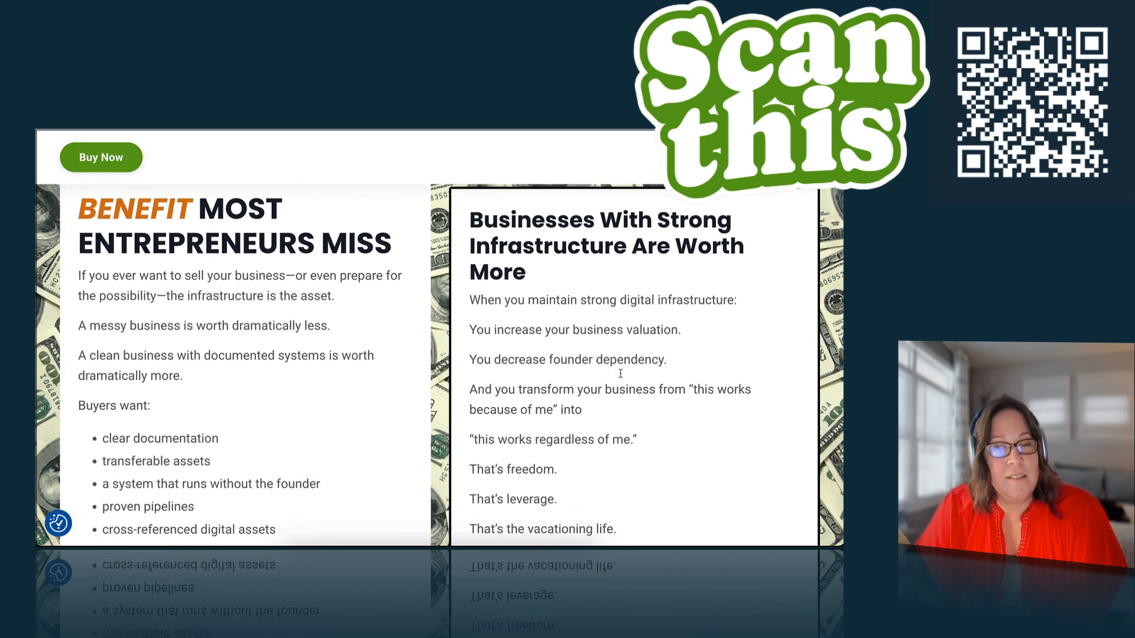
scroll(620, 377, "down", 5)
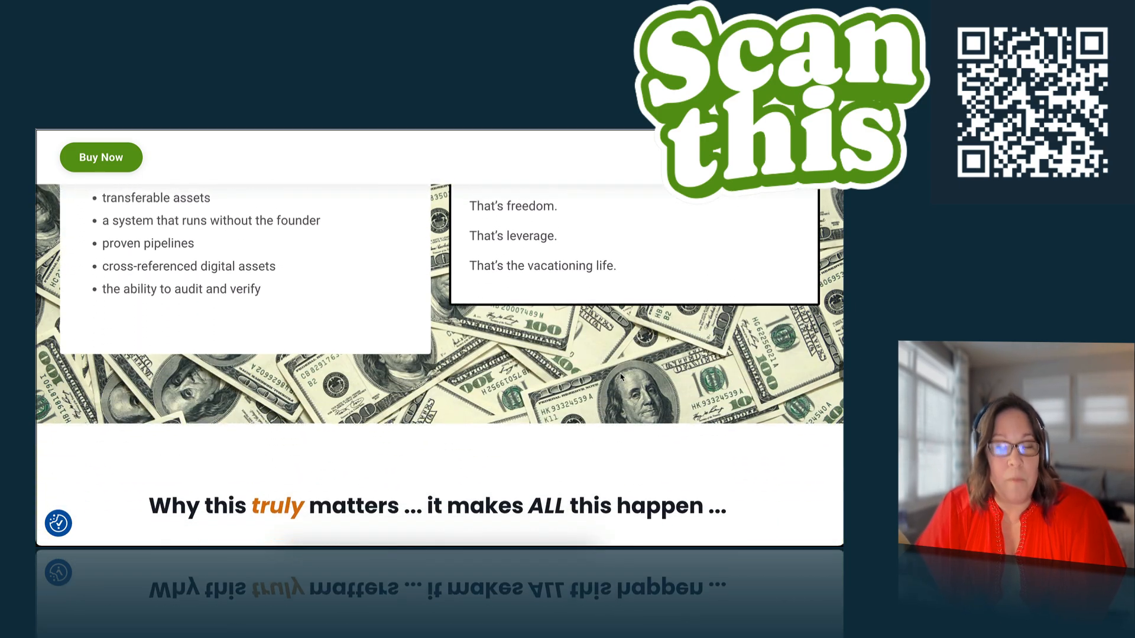
scroll(621, 376, "down", 1)
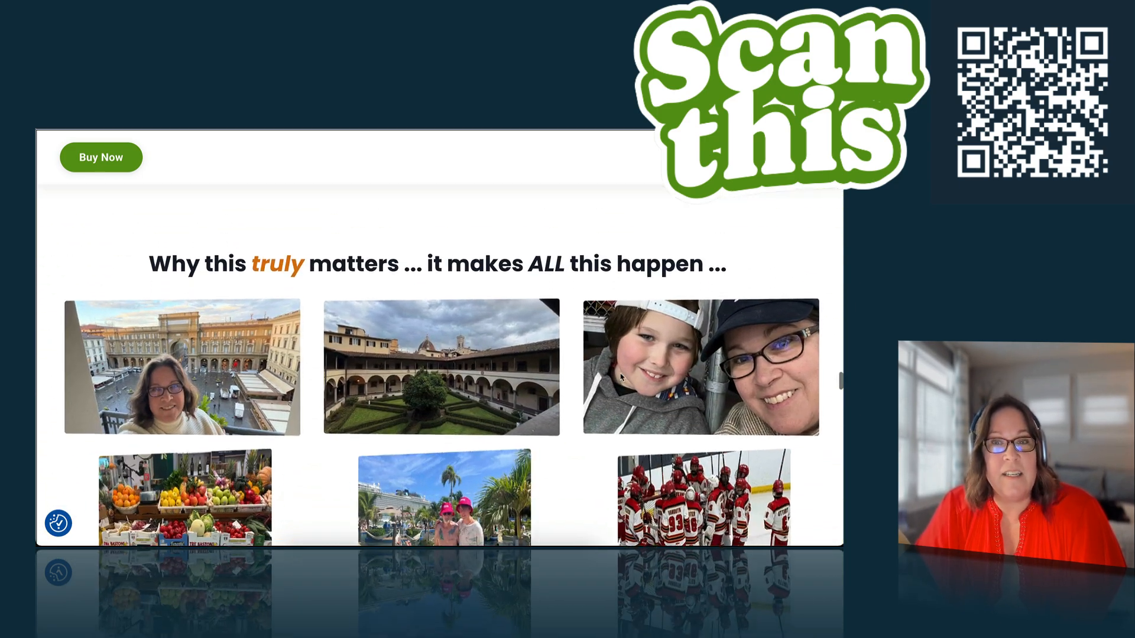
scroll(620, 376, "down", 1)
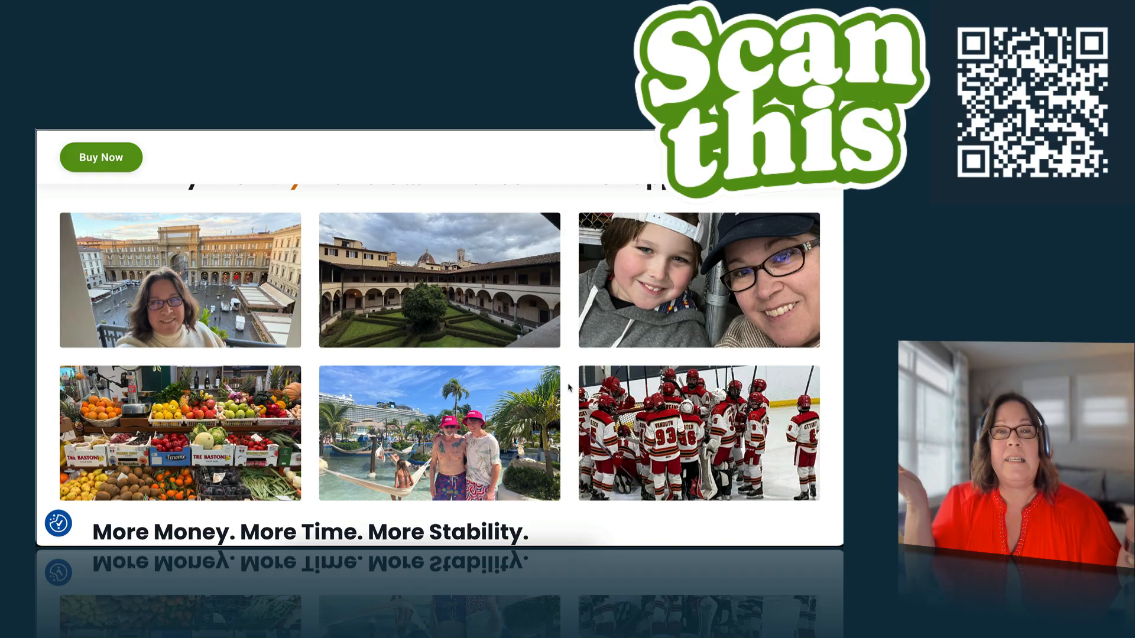
scroll(569, 387, "down", 2)
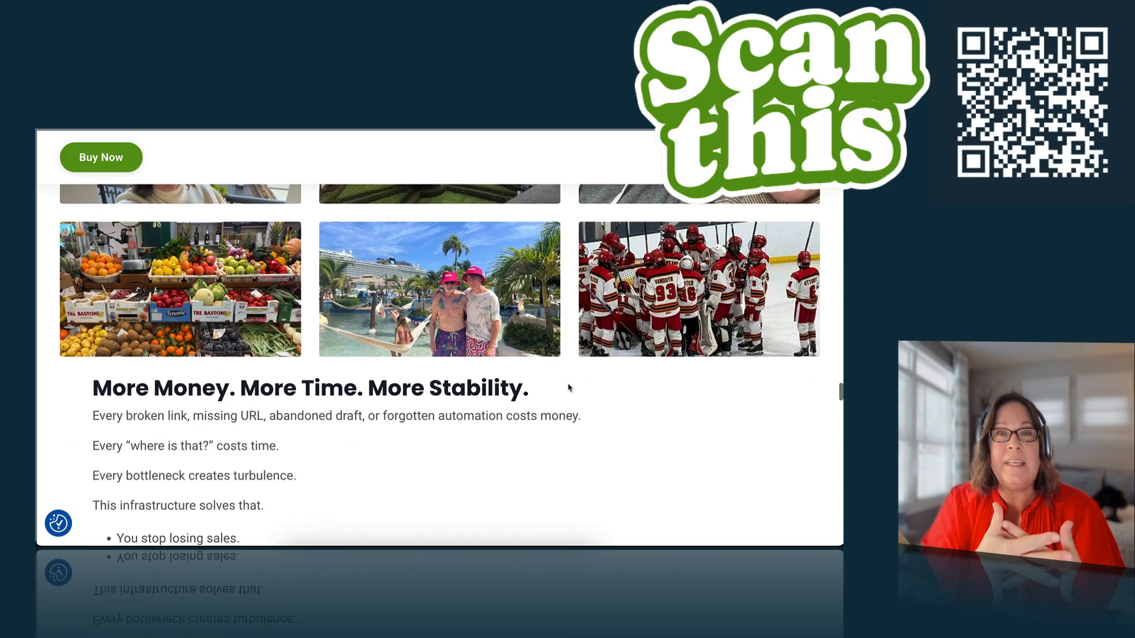
scroll(569, 388, "down", 3)
scroll(569, 388, "down", 2)
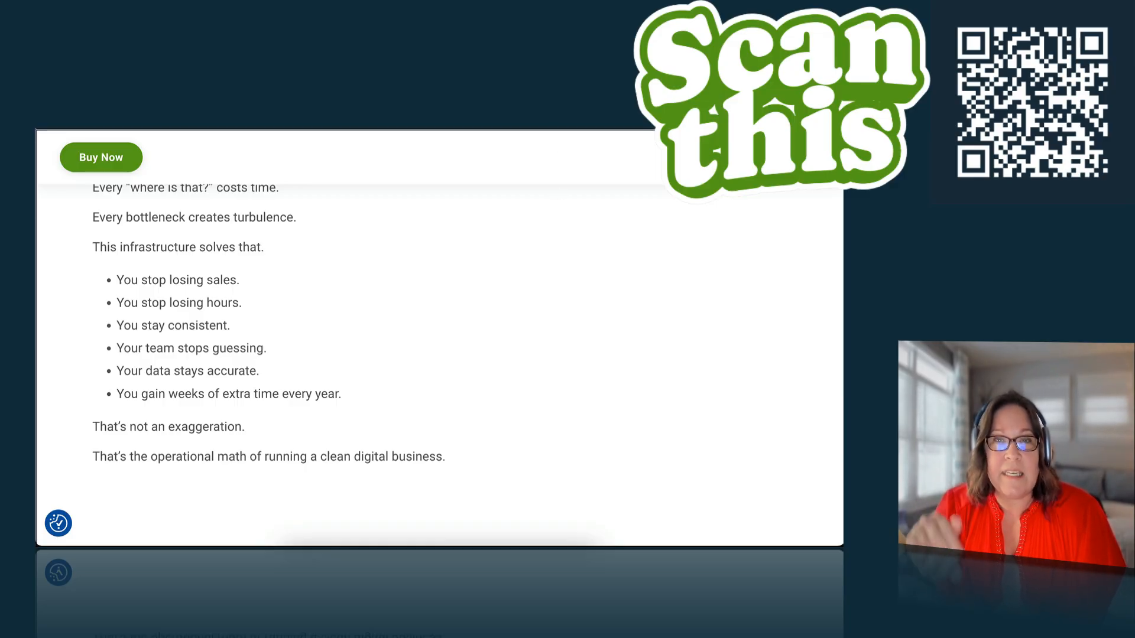
Switch to Notion and create a new page titled "20251203 RECAP PBK CALLS" in the Comunications database
left_click(574, 68)
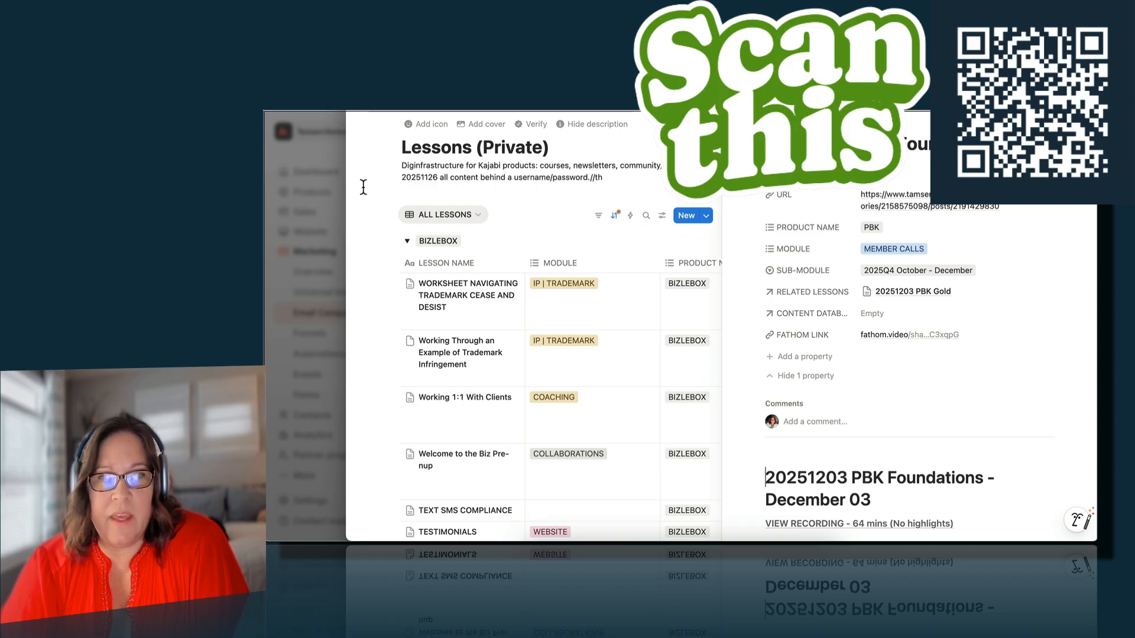
mouse_move(349, 188)
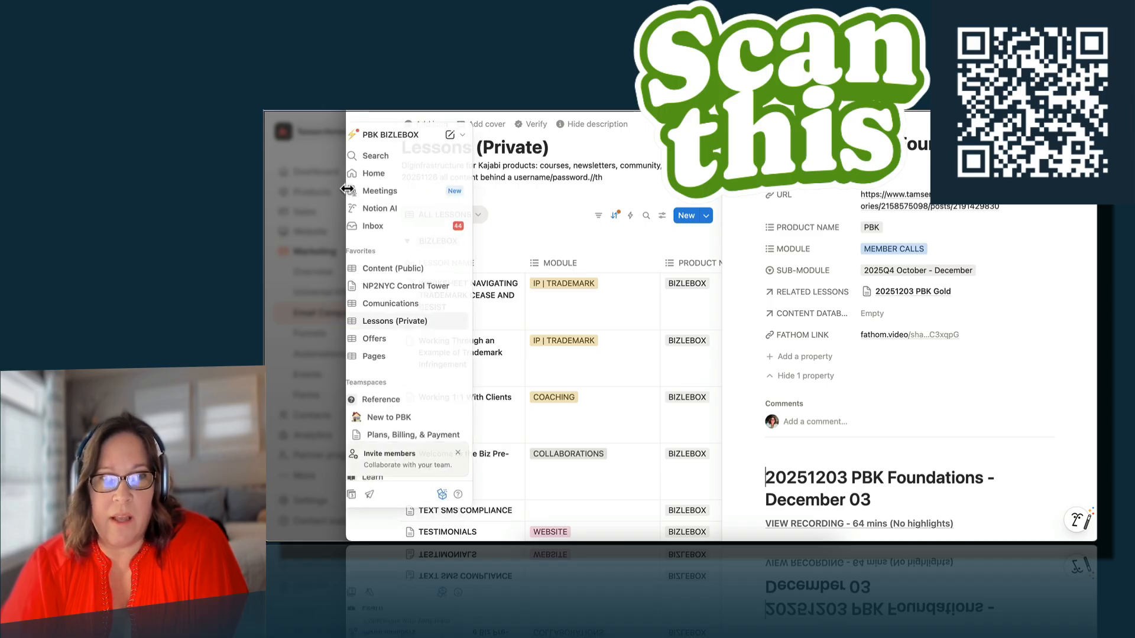
left_click(383, 305)
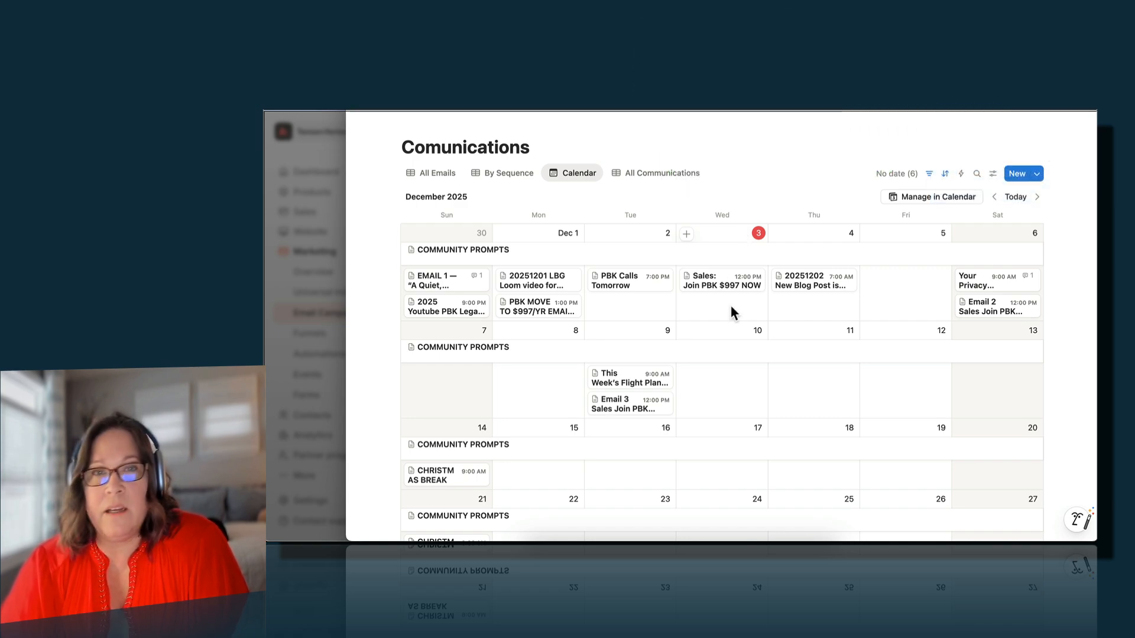
left_click(1016, 175)
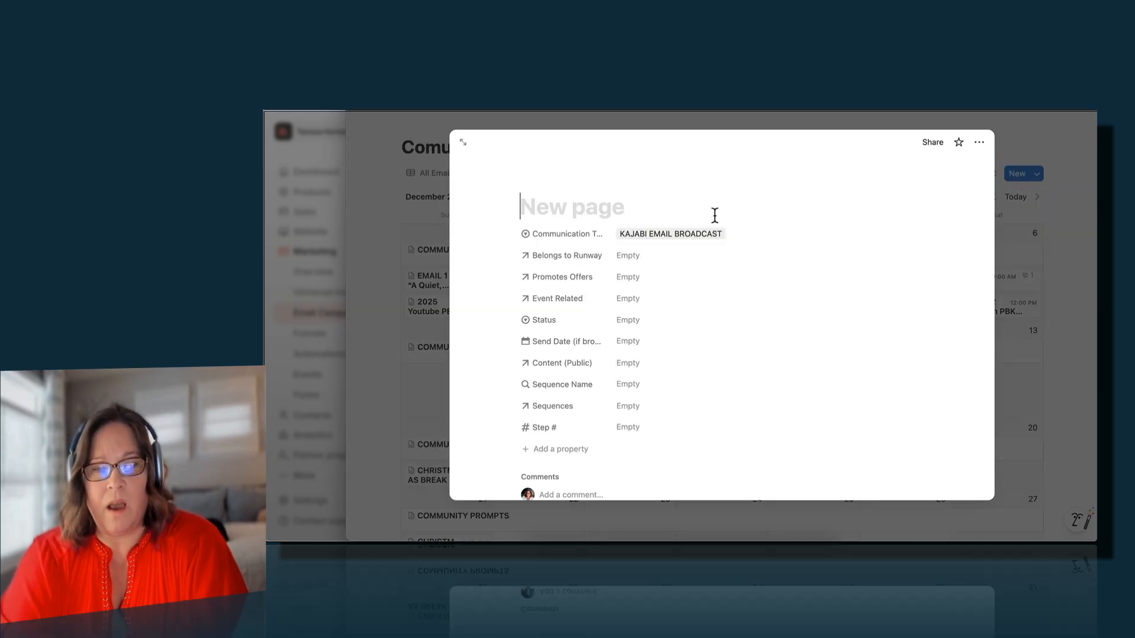
type("20251")
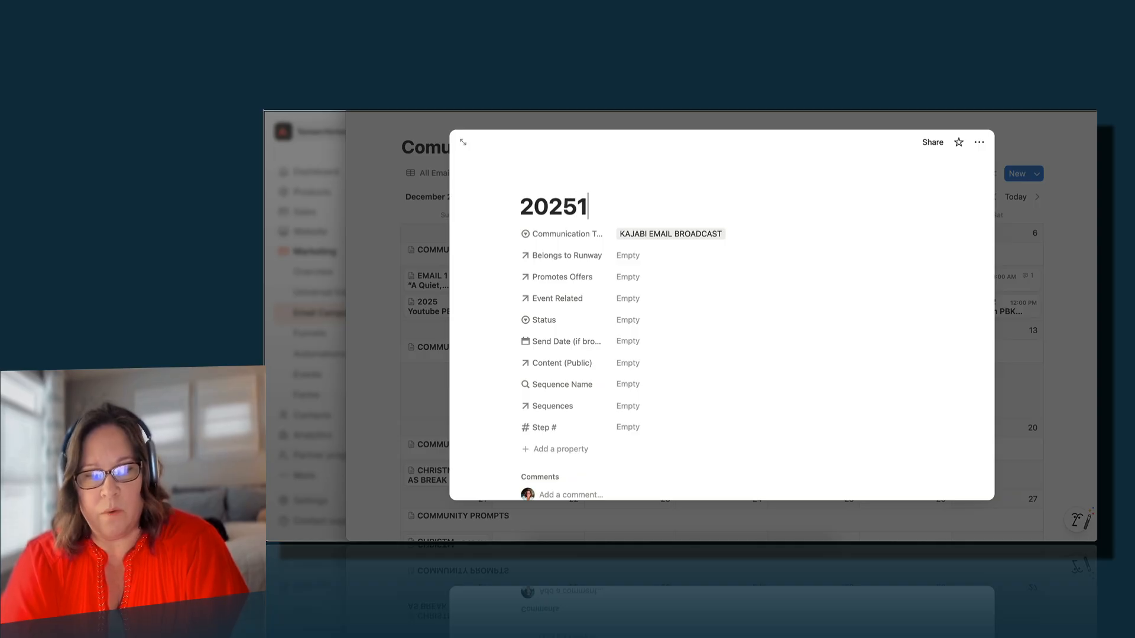
type("203 RECAP")
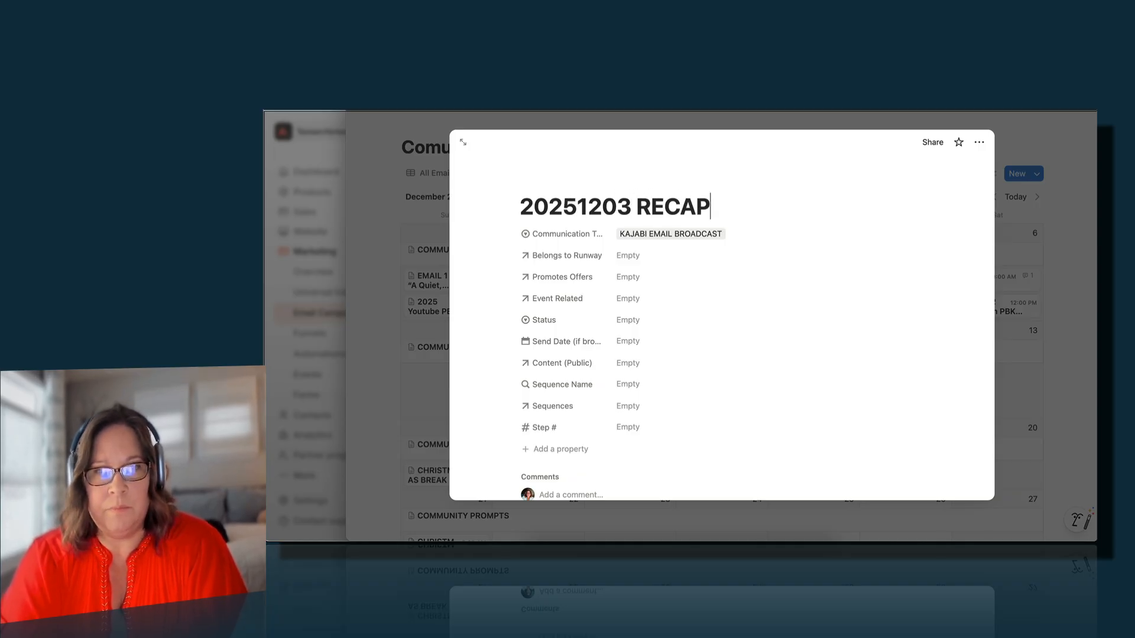
type(" PBK CALLS")
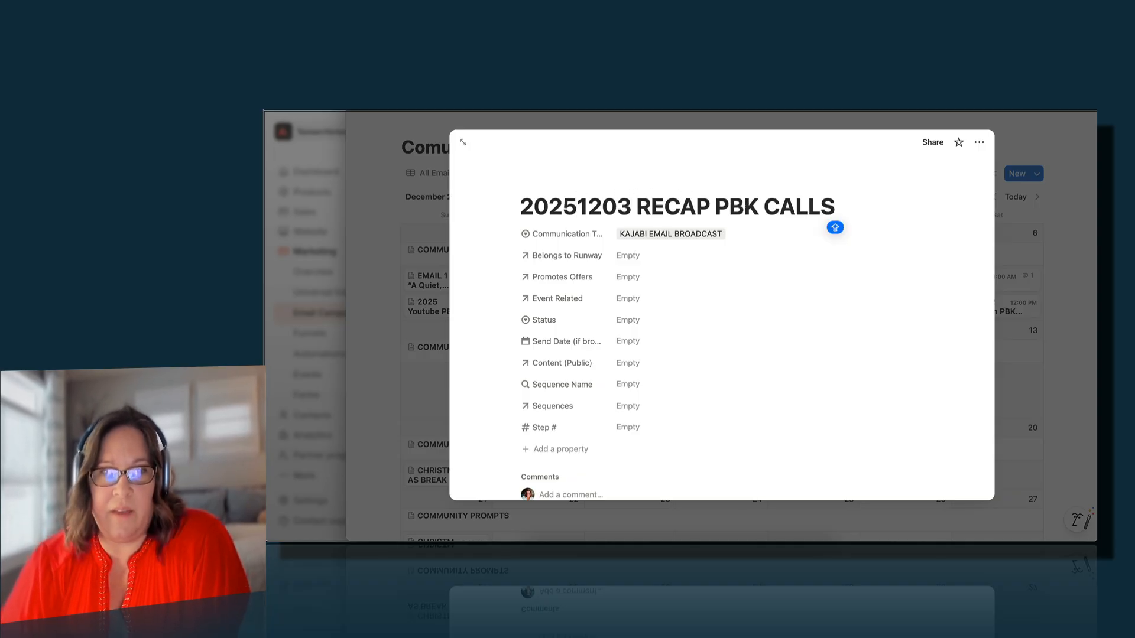
Set the status of the 20251203 RECAP PBK CALLS page to Scheduled + Sent
scroll(640, 286, "down", 1)
left_click(632, 289)
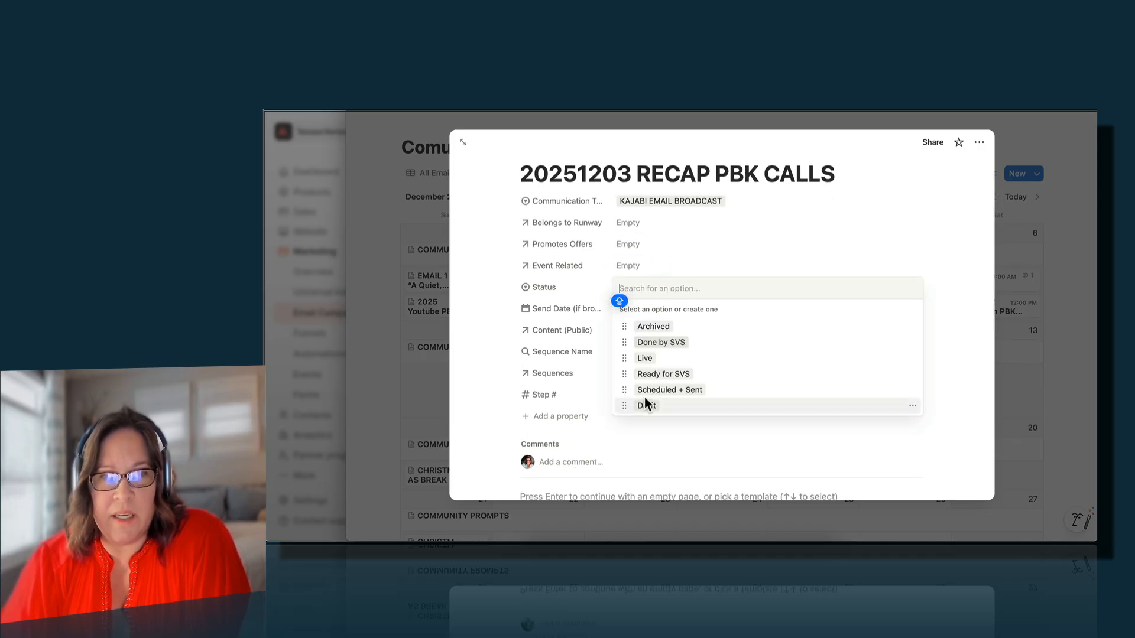
left_click(661, 390)
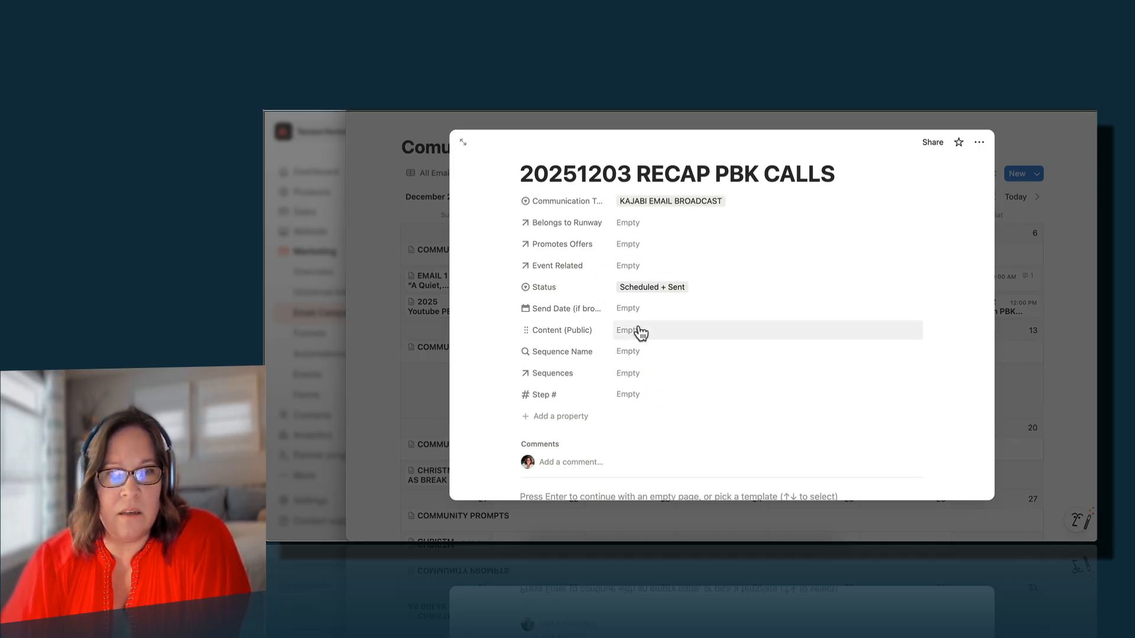
Set the send date of the 20251203 RECAP PBK CALLS page to 2025/12/03
left_click(631, 310)
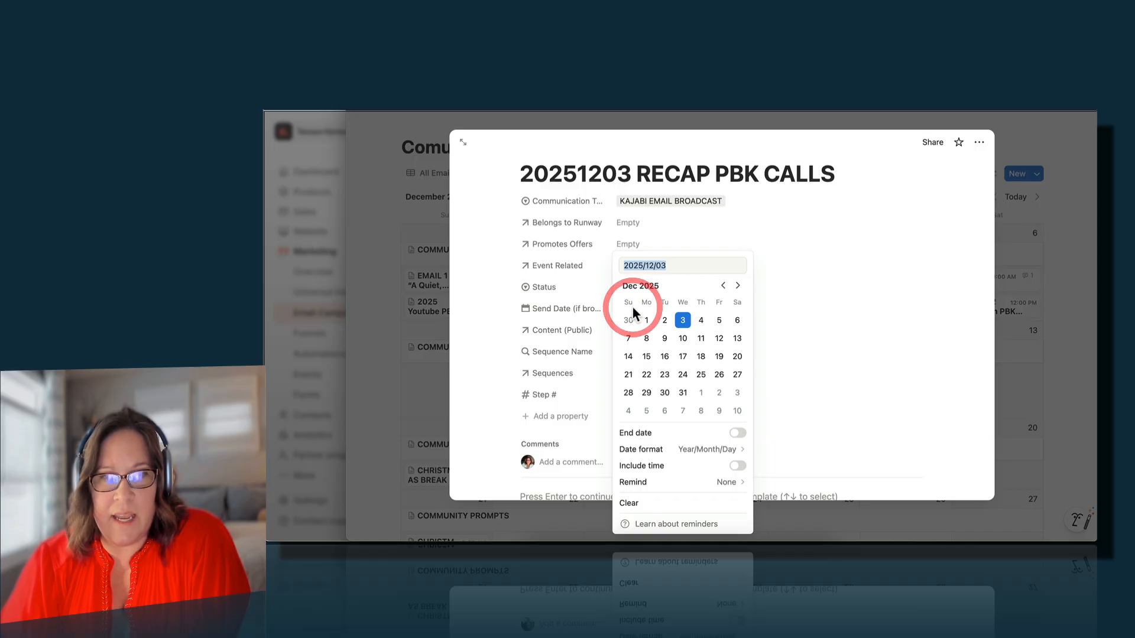
left_click(682, 321)
left_click(508, 320)
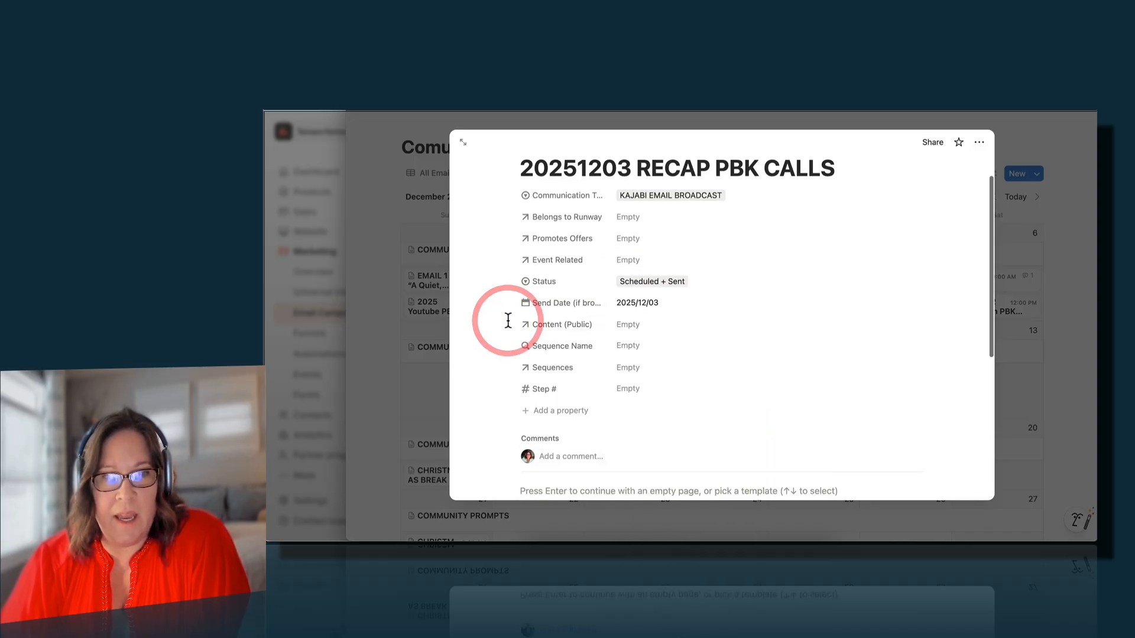
Switch to the PBK Calls chat in ChatGPT and review the drafted prompt for processing this week's calls
scroll(508, 320, "down", 1)
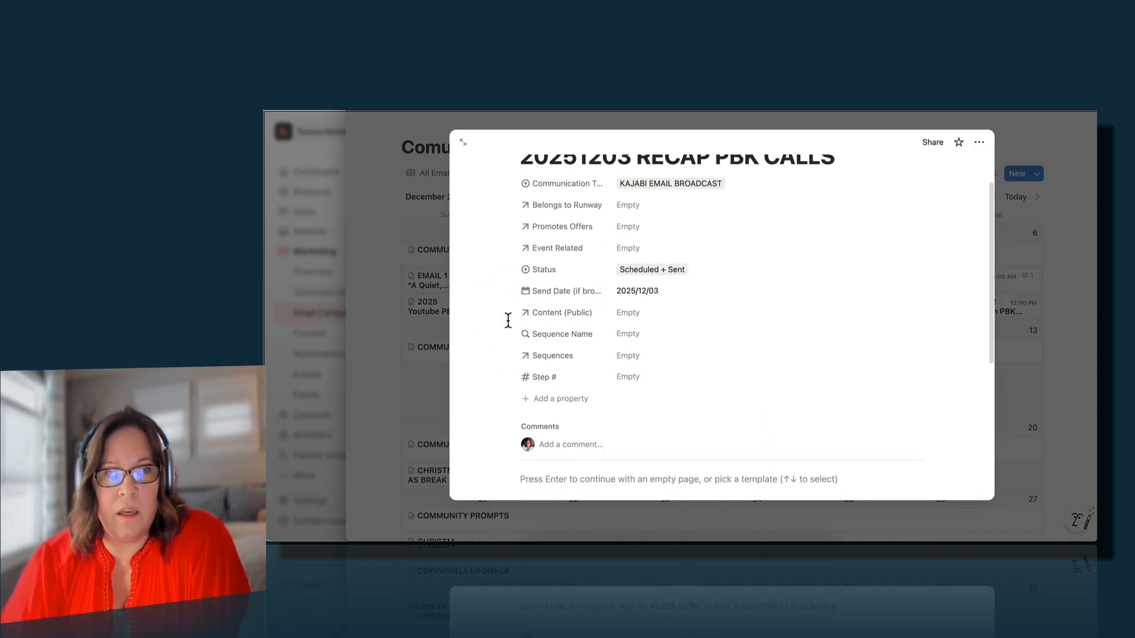
scroll(508, 320, "down", 4)
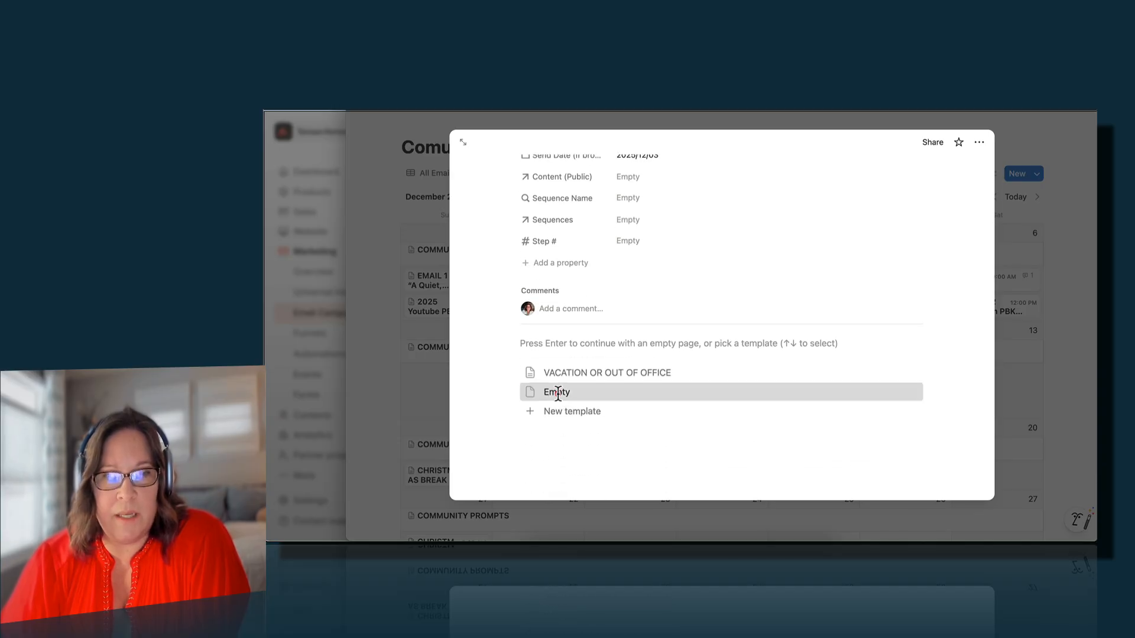
left_click(557, 392)
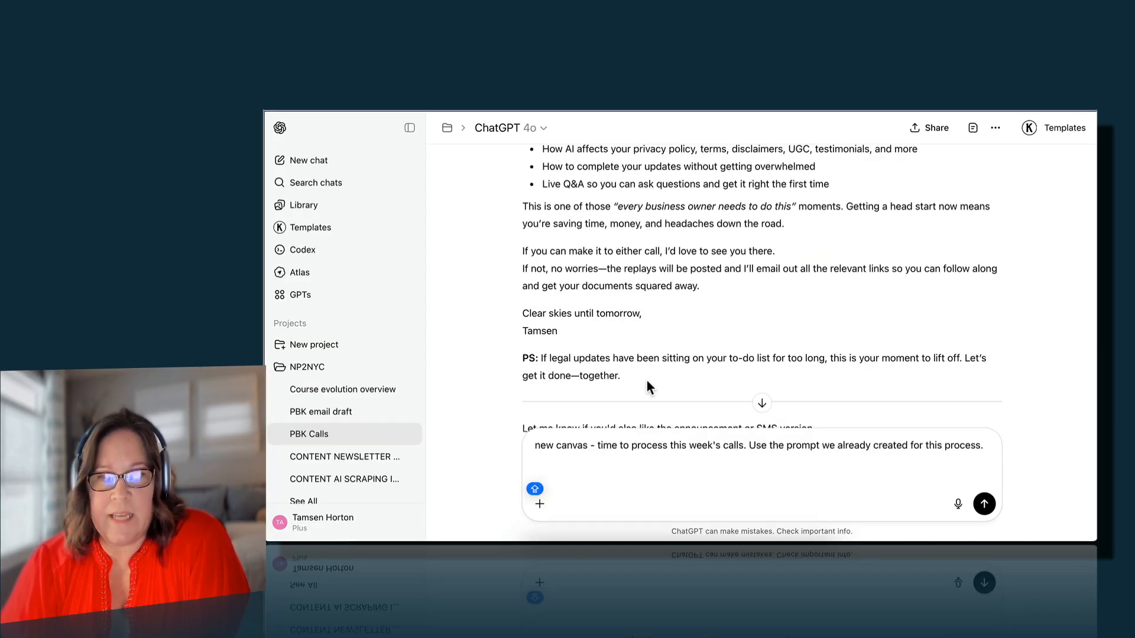
scroll(647, 379, "down", 1)
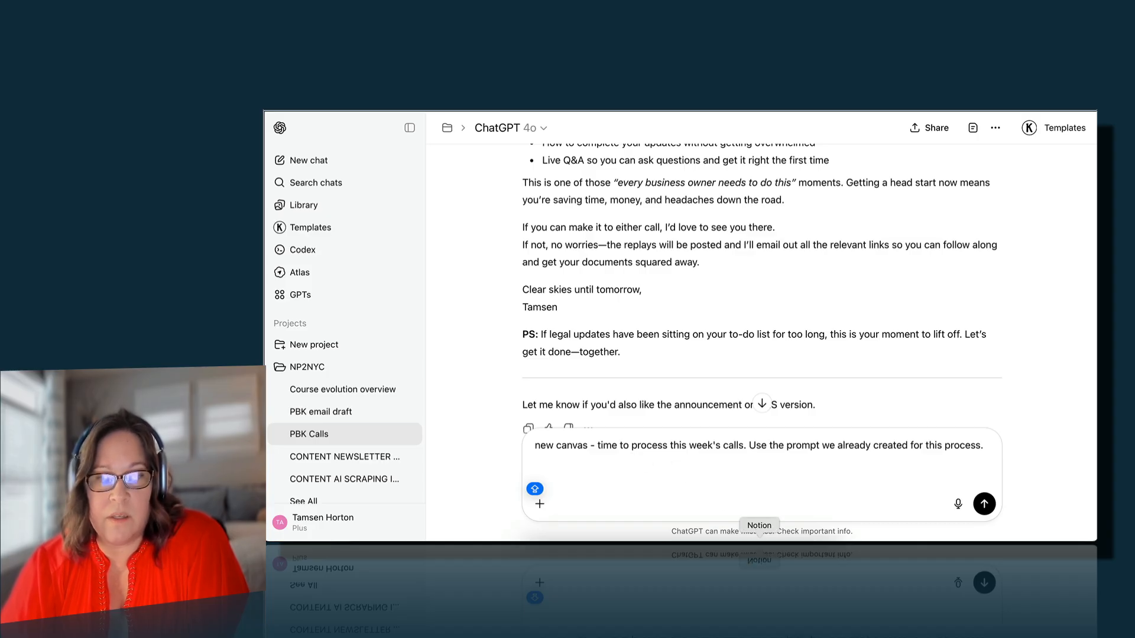
Switch to Notion and link the 20251203 PBK Gold and 20251203 PBK Foundations lessons in the recap page's Lessons (Private) property
left_click(759, 547)
scroll(720, 322, "up", 5)
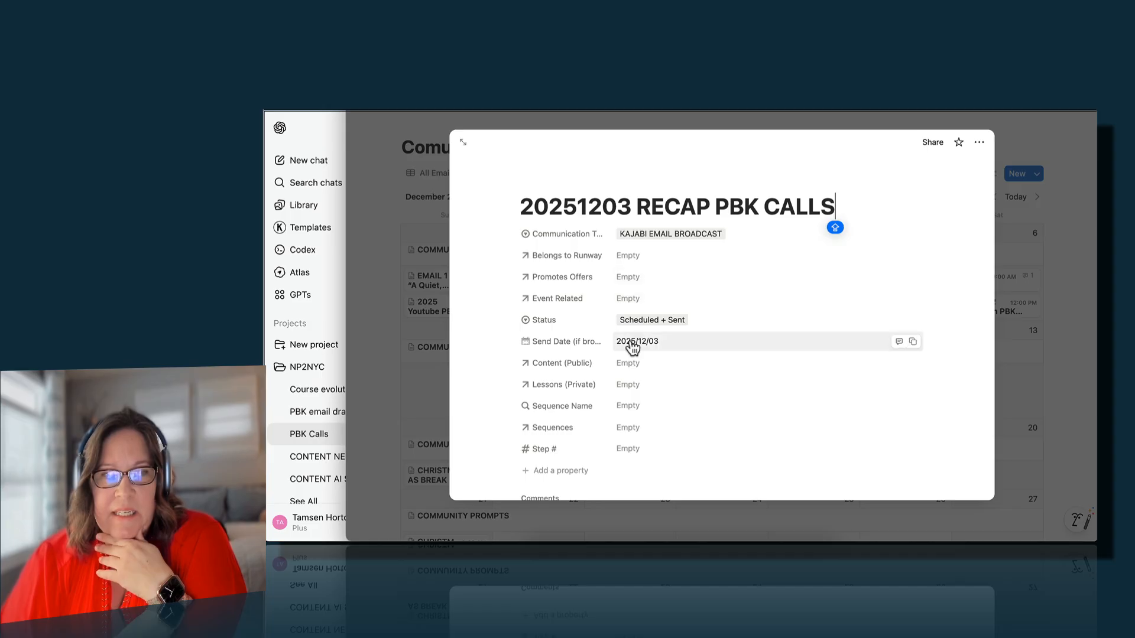
left_click(630, 387)
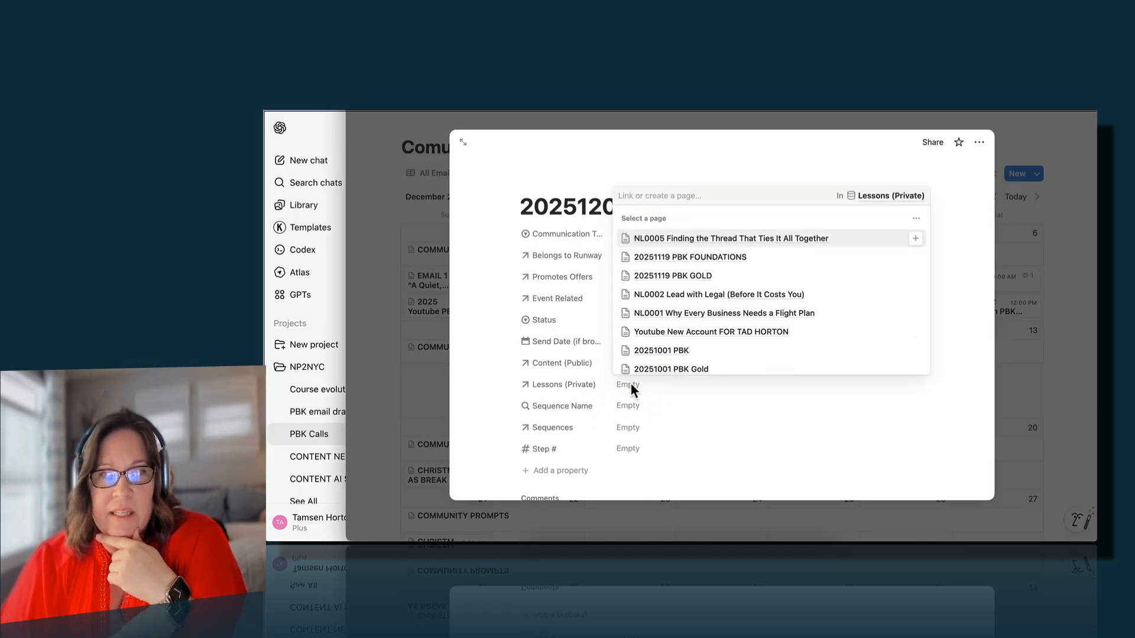
left_click(657, 195)
type("2")
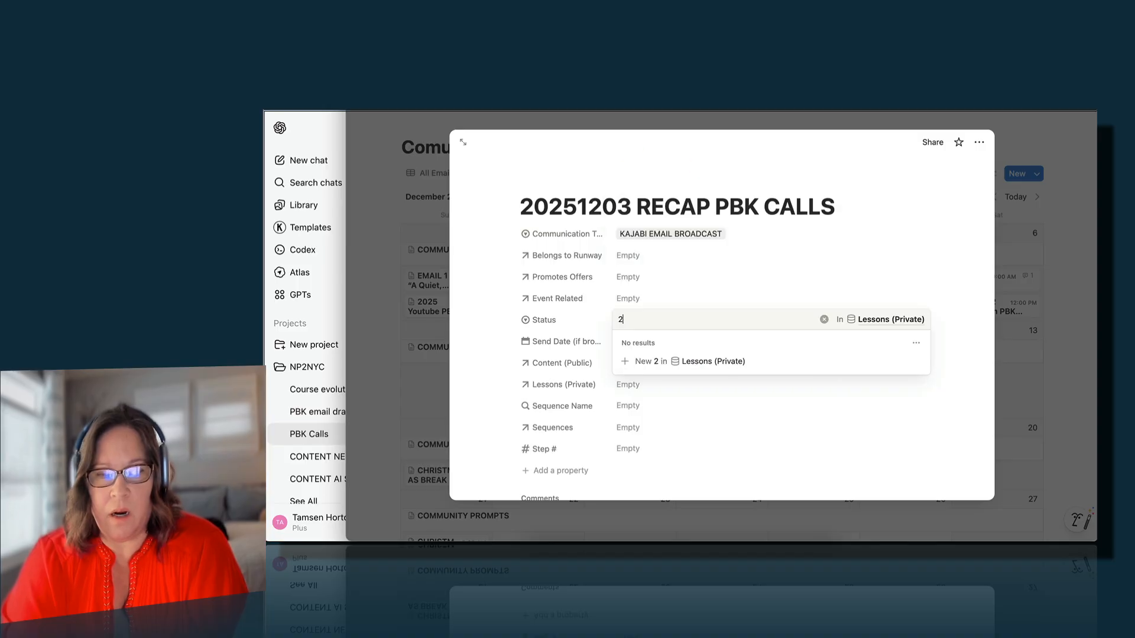
type("0251203")
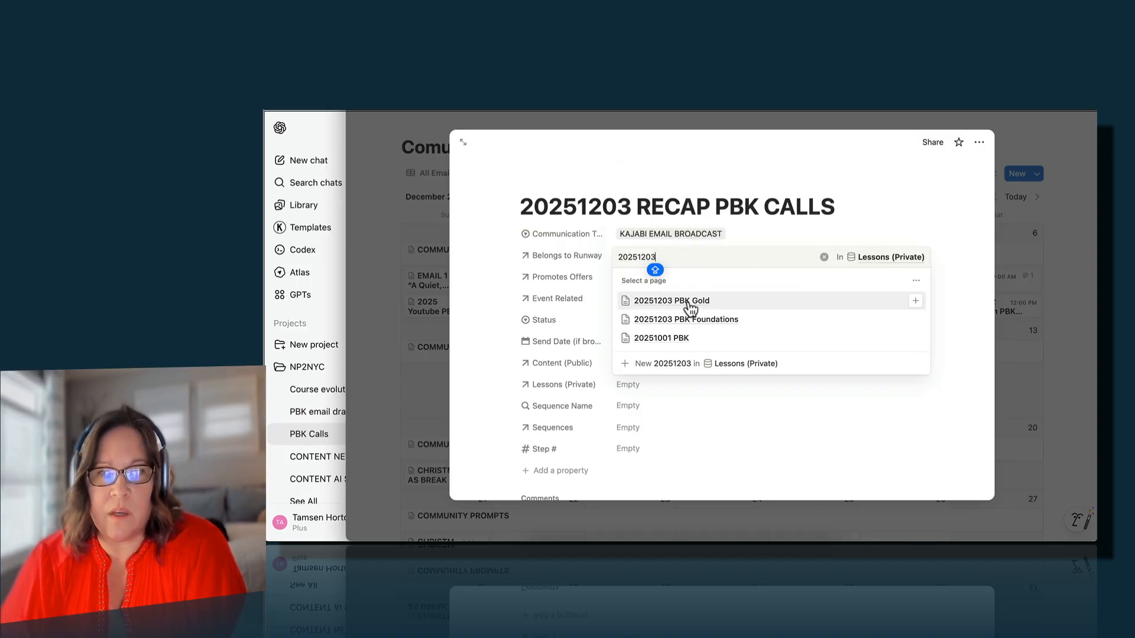
left_click(687, 304)
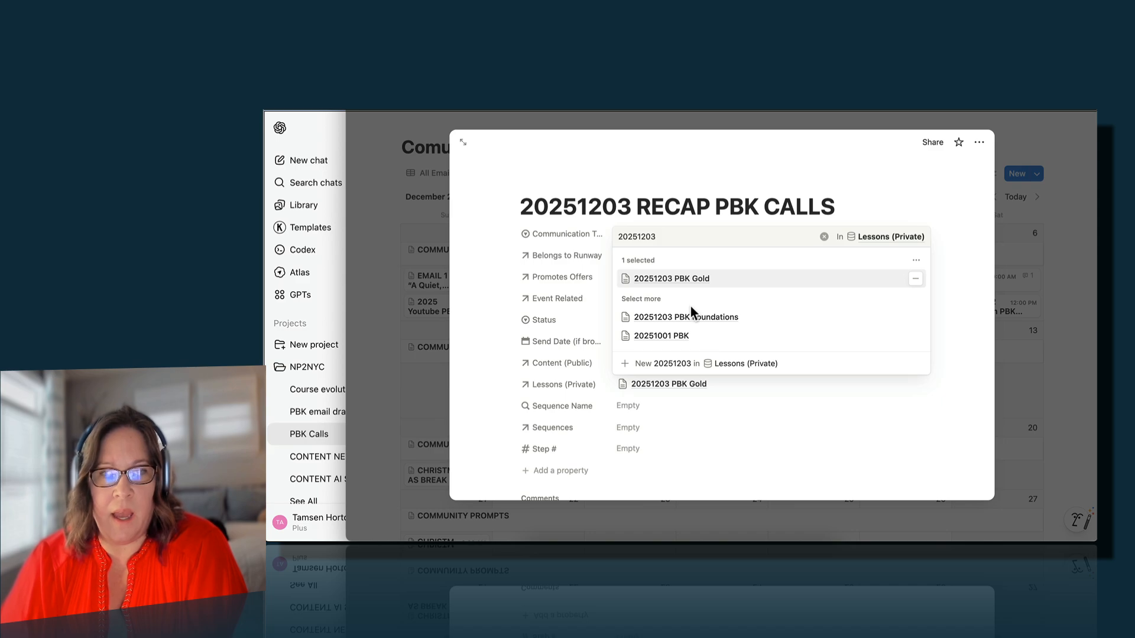
left_click(693, 317)
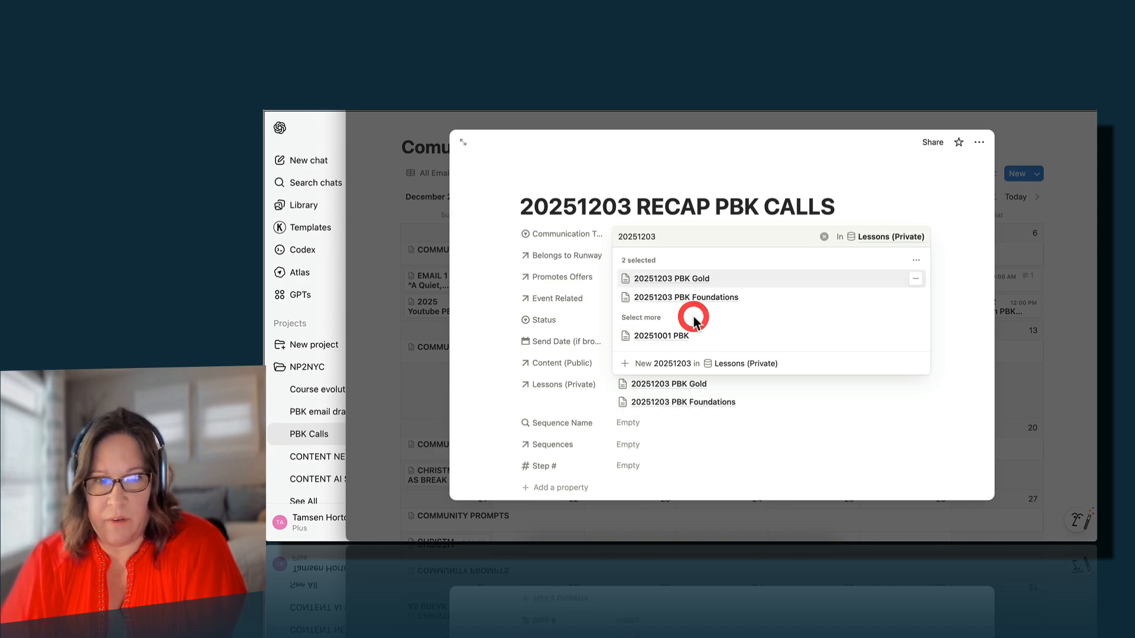
left_click(511, 269)
Open the linked 20251203 PBK Gold lesson and copy its notes from Key Takeaways through the PBK Platinum Session topic
scroll(511, 268, "down", 1)
scroll(511, 267, "down", 3)
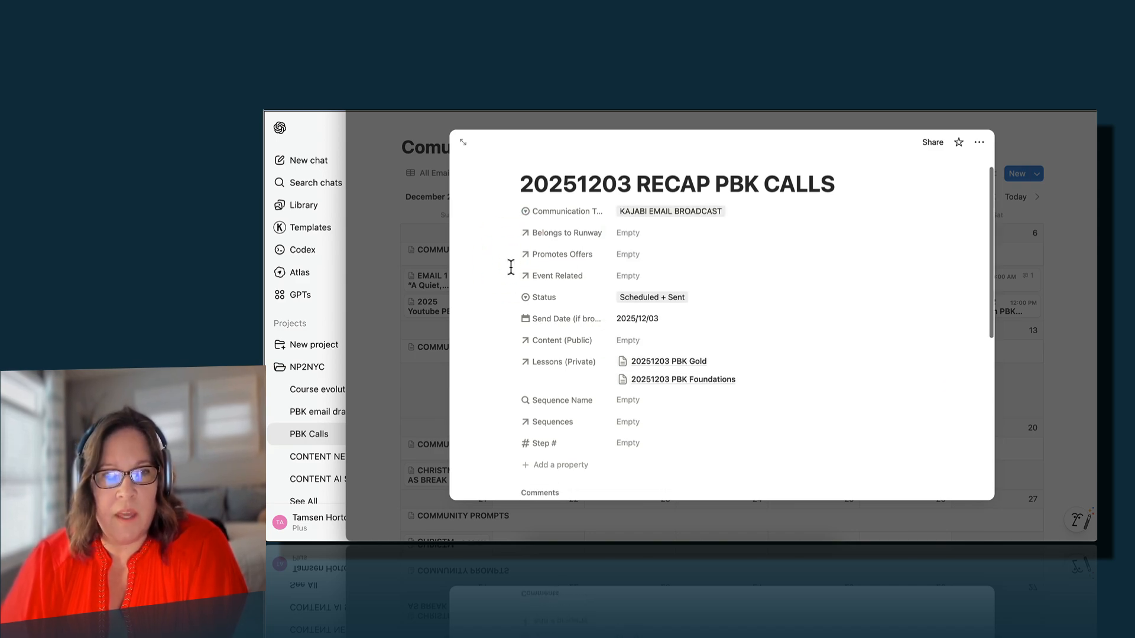
scroll(511, 268, "down", 1)
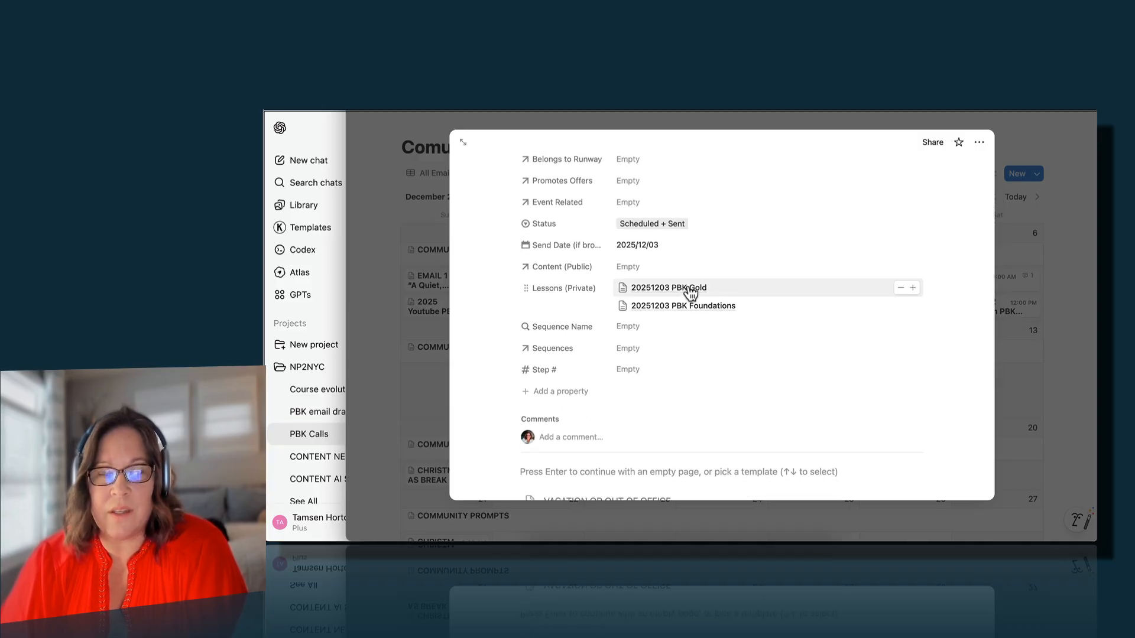
left_click(689, 289)
scroll(689, 286, "down", 8)
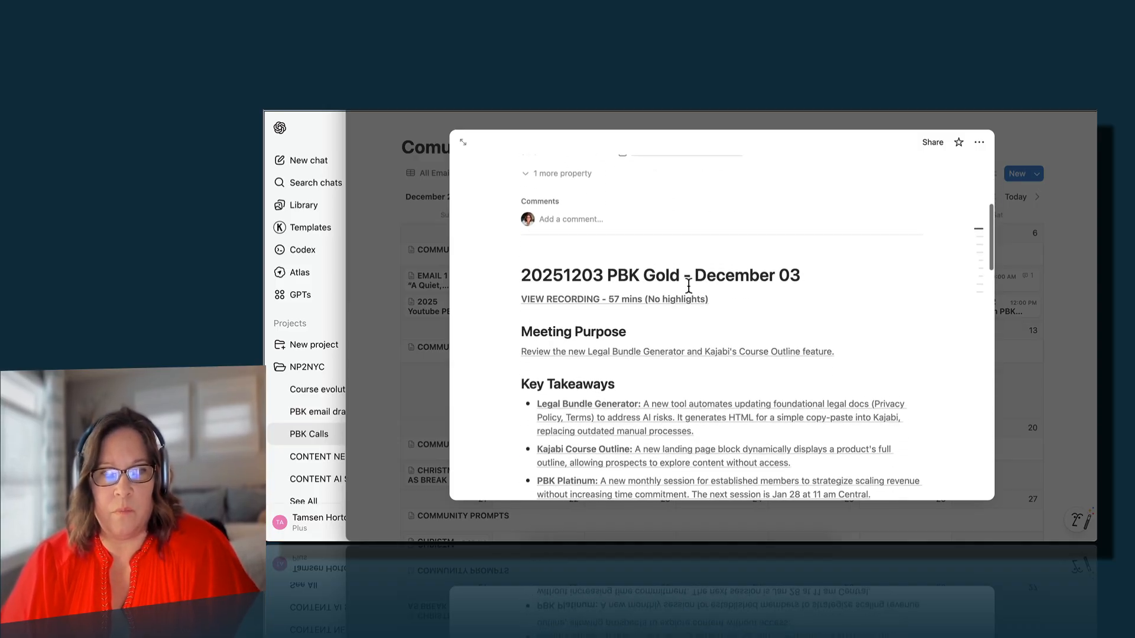
scroll(689, 286, "down", 3)
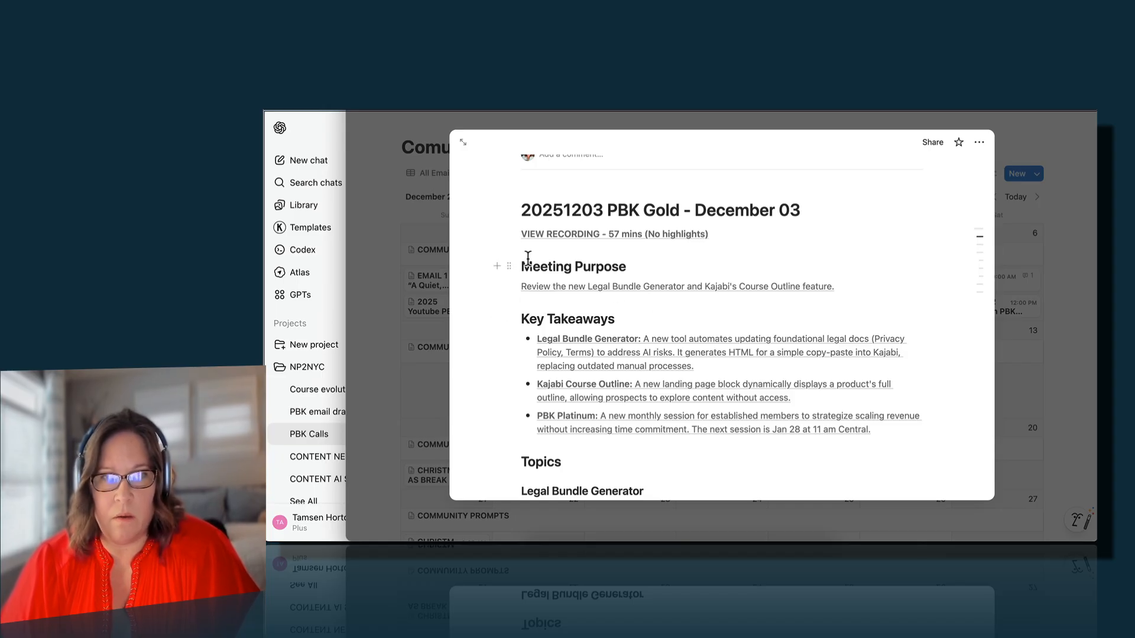
left_click_drag(518, 318, 617, 420)
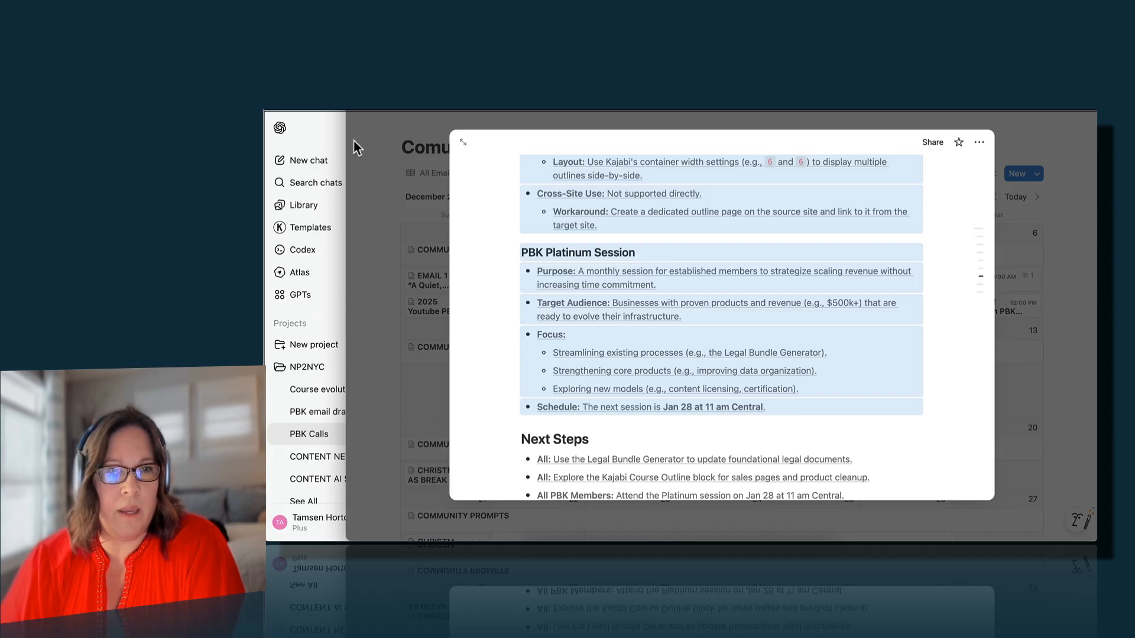
Switch to ChatGPT and add a "PBK GOLD" label to the drafted prompt, with the copied Gold call notes pasted below it
left_click(329, 128)
left_click(578, 471)
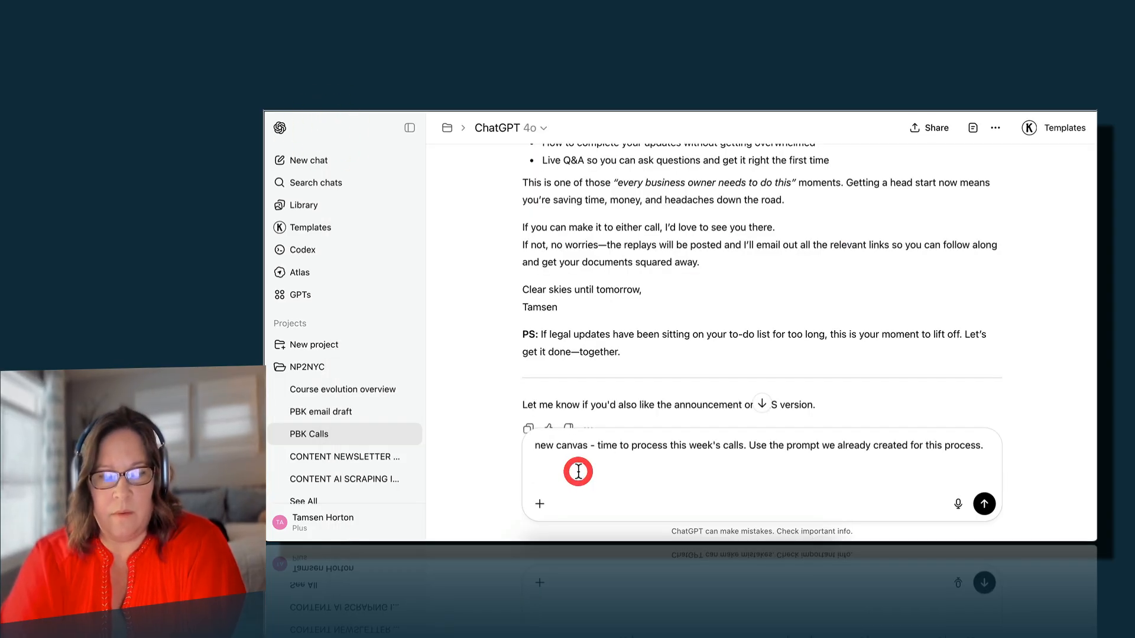
type("PBK GOLD")
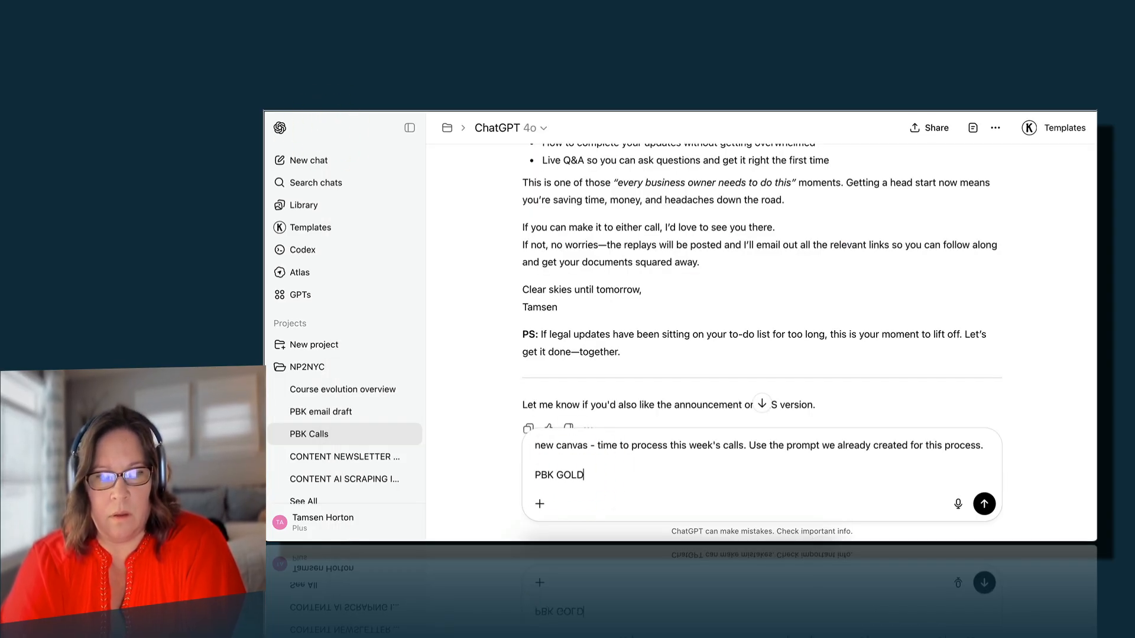
key("Return")
key("ctrl+v")
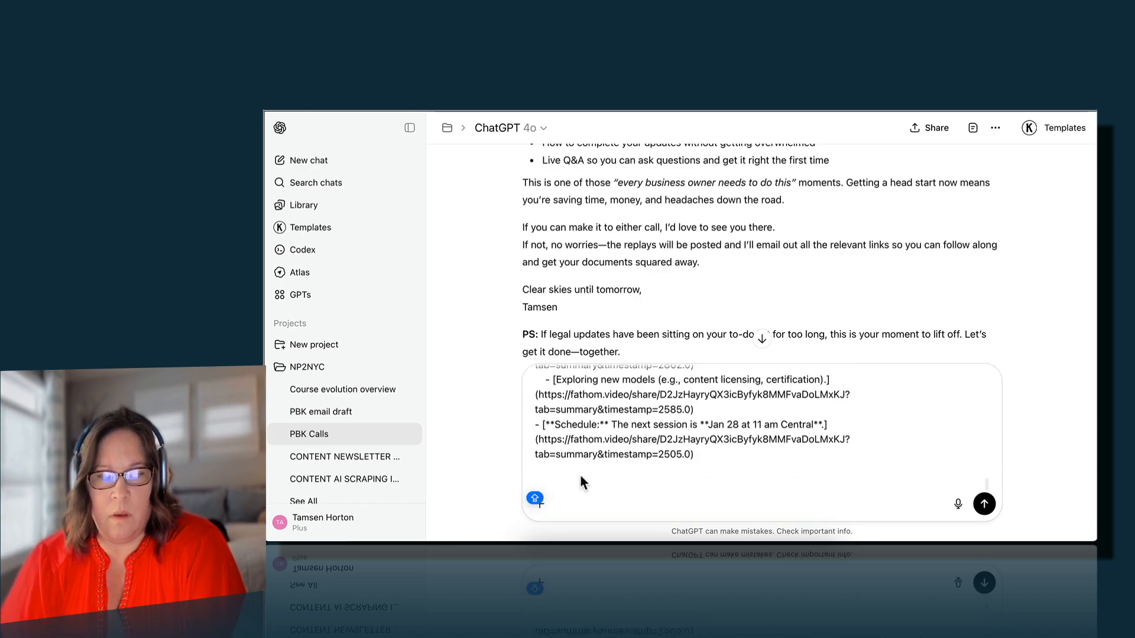
Switch to Notion, open the related 20251203 PBK Foundations lesson and copy its notes from Key Takeaways through Digital Infrastructure in Notion
left_click(759, 537)
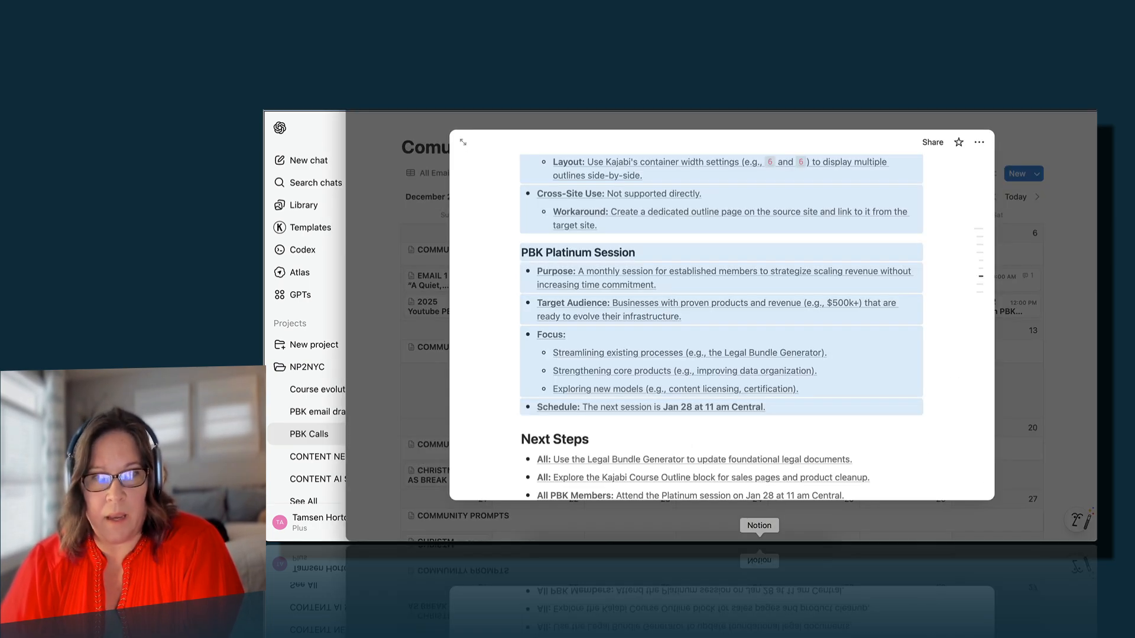
left_click(952, 225)
scroll(953, 225, "up", 15)
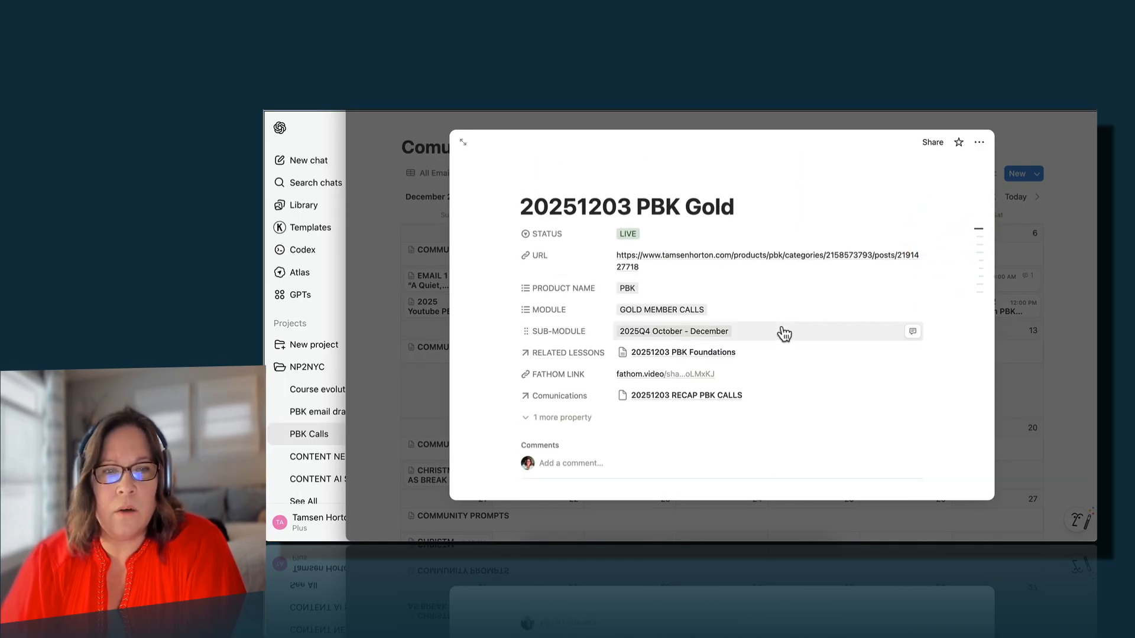
left_click(662, 355)
scroll(661, 351, "down", 6)
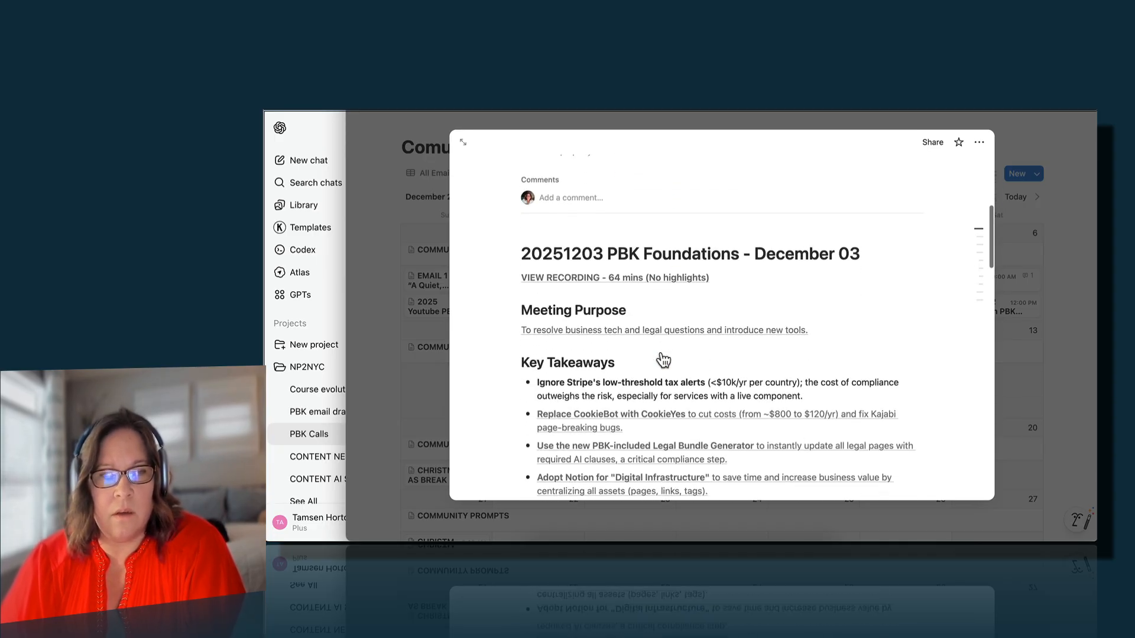
left_click_drag(521, 268, 658, 385)
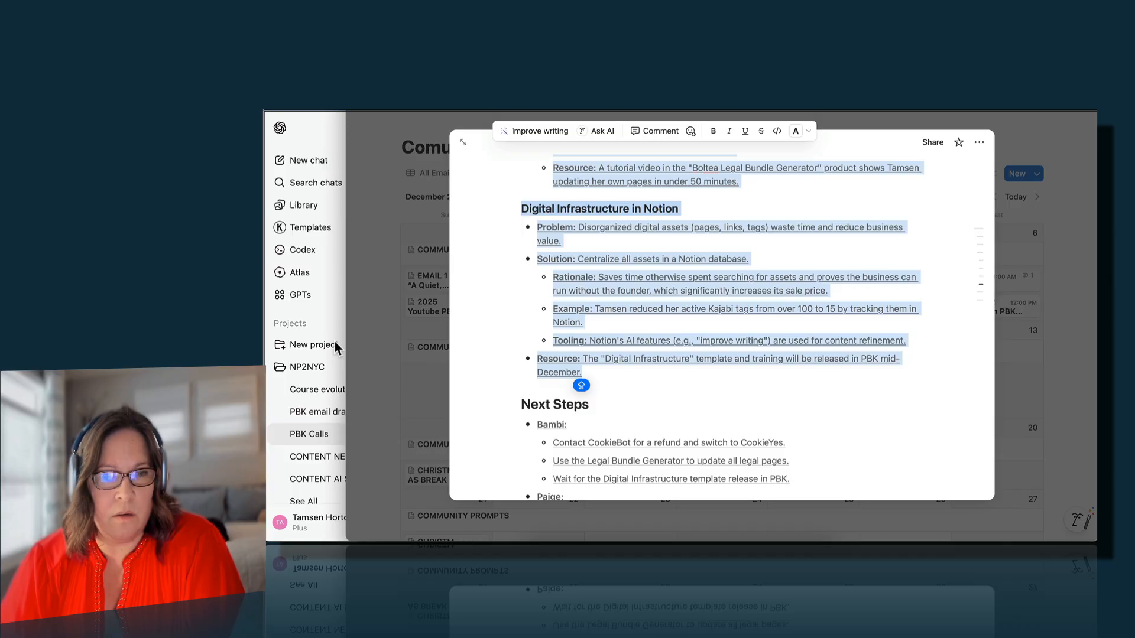
Switch to ChatGPT, add a "PBK FOUNDATIONS" label with the copied Foundations notes below it, and send the prompt
left_click(331, 313)
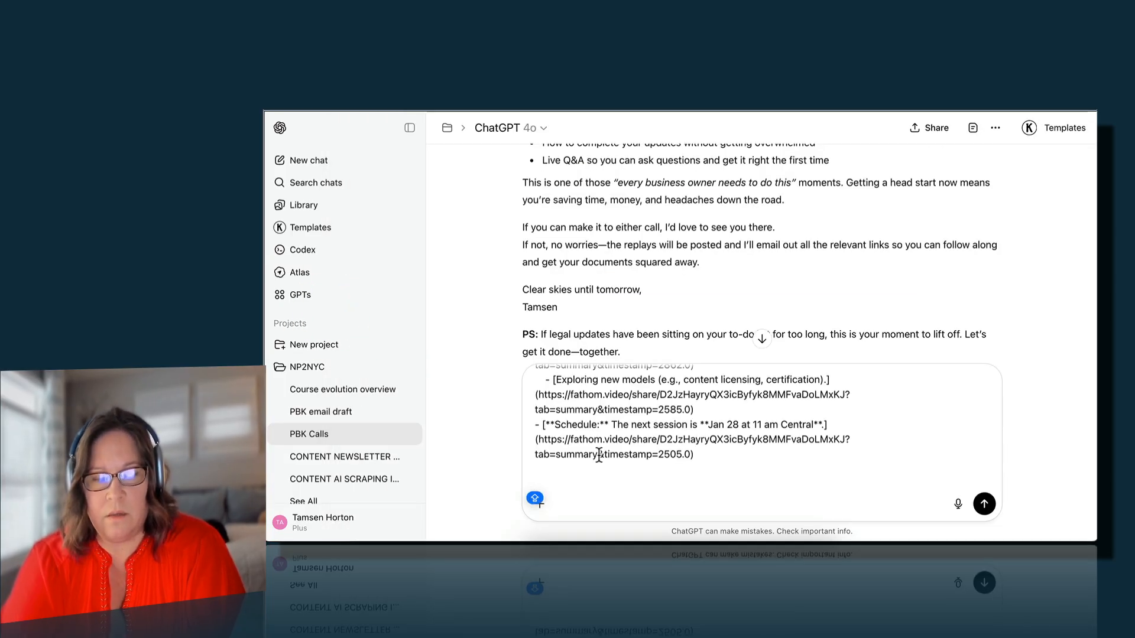
type("PBK FOUNDATIO")
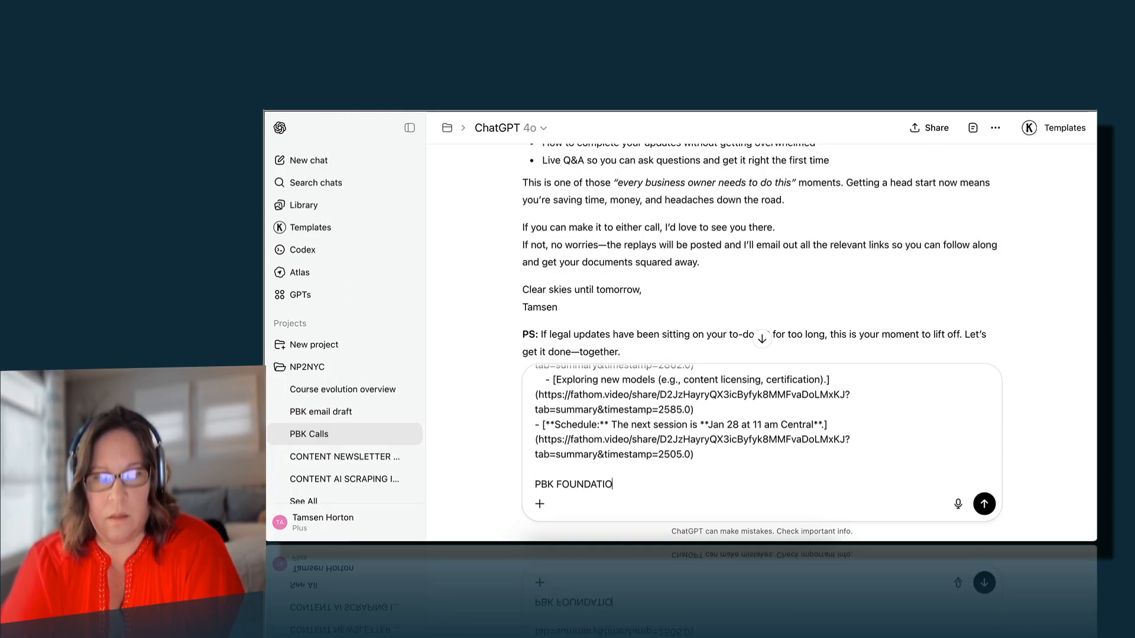
type("NS")
key("shift+Return")
type("## Key Takeaways")
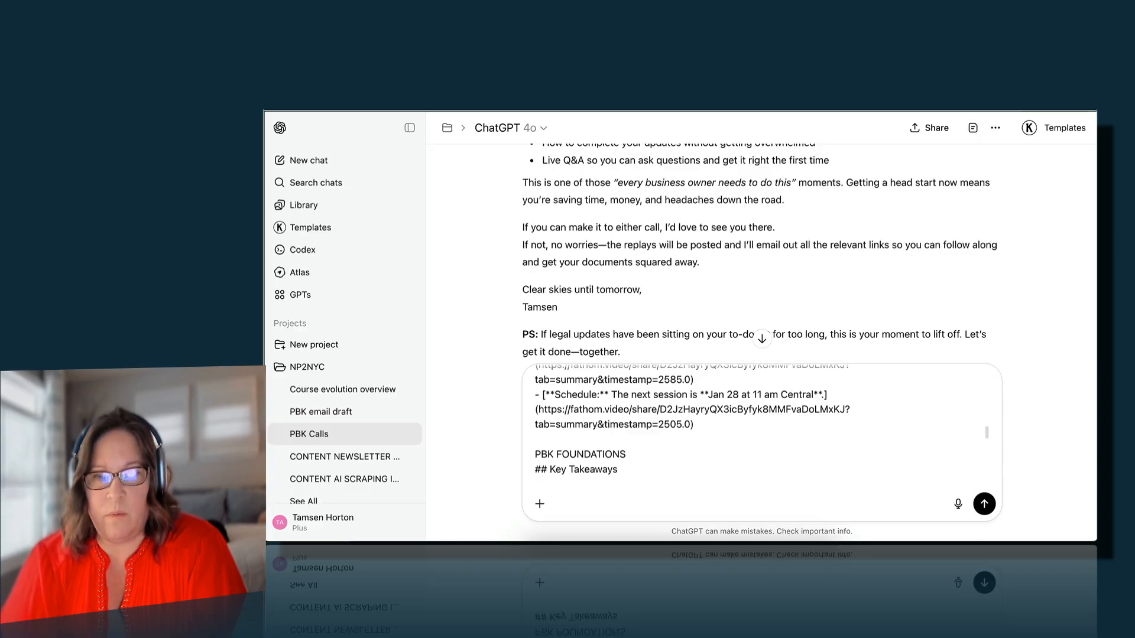
left_click(984, 504)
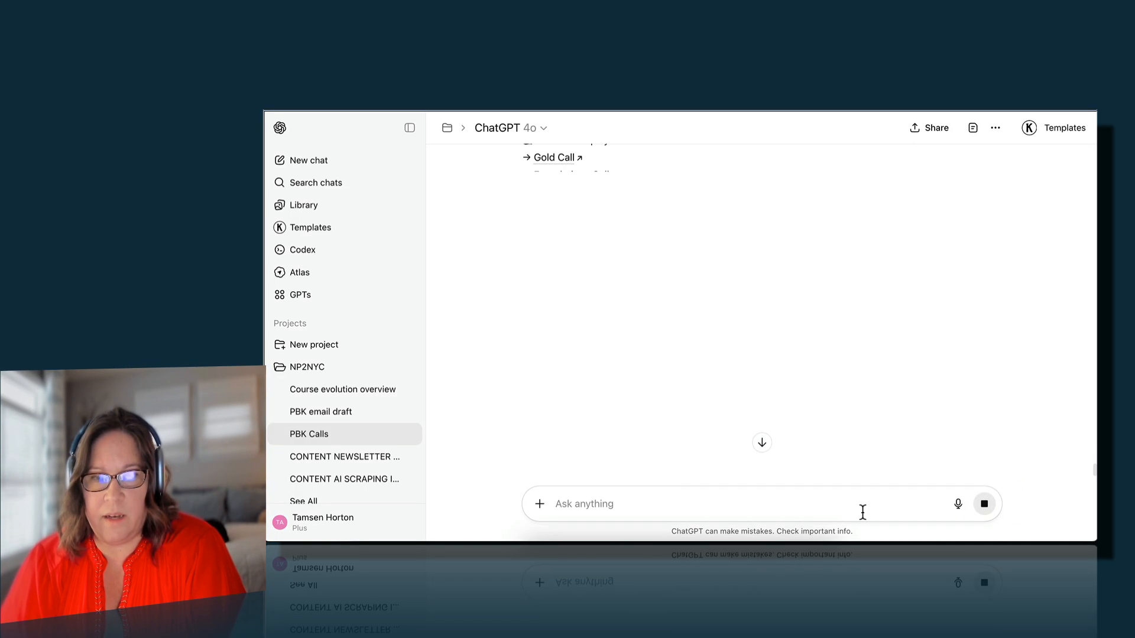
Switch to Notion, return to the linked 20251203 RECAP PBK CALLS page and start its body as an empty page
left_click(759, 539)
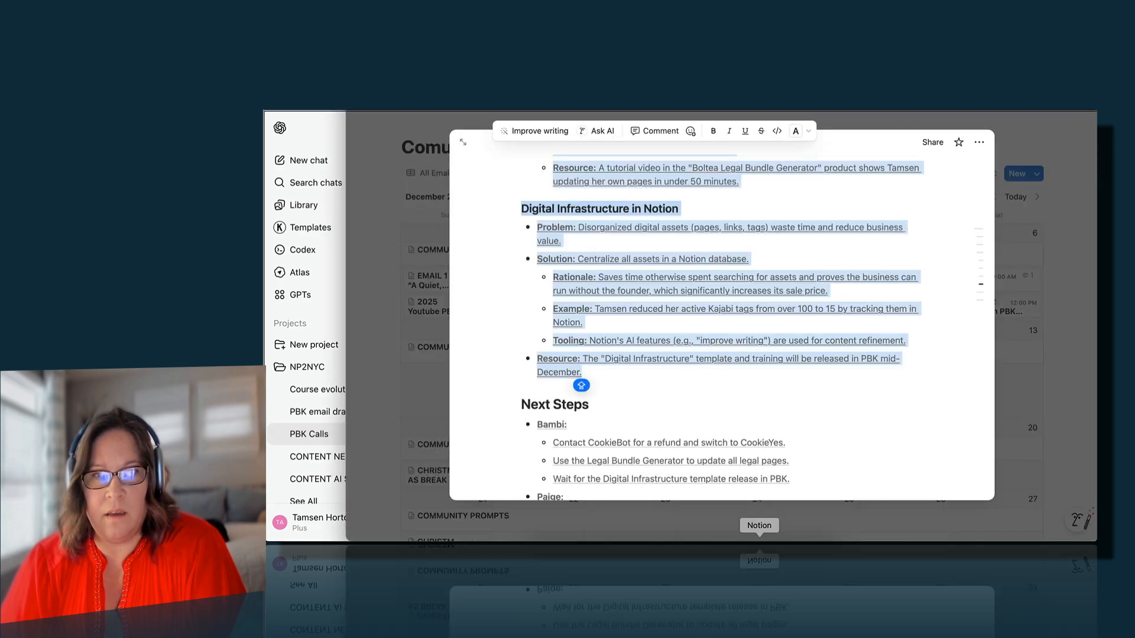
scroll(817, 383, "up", 15)
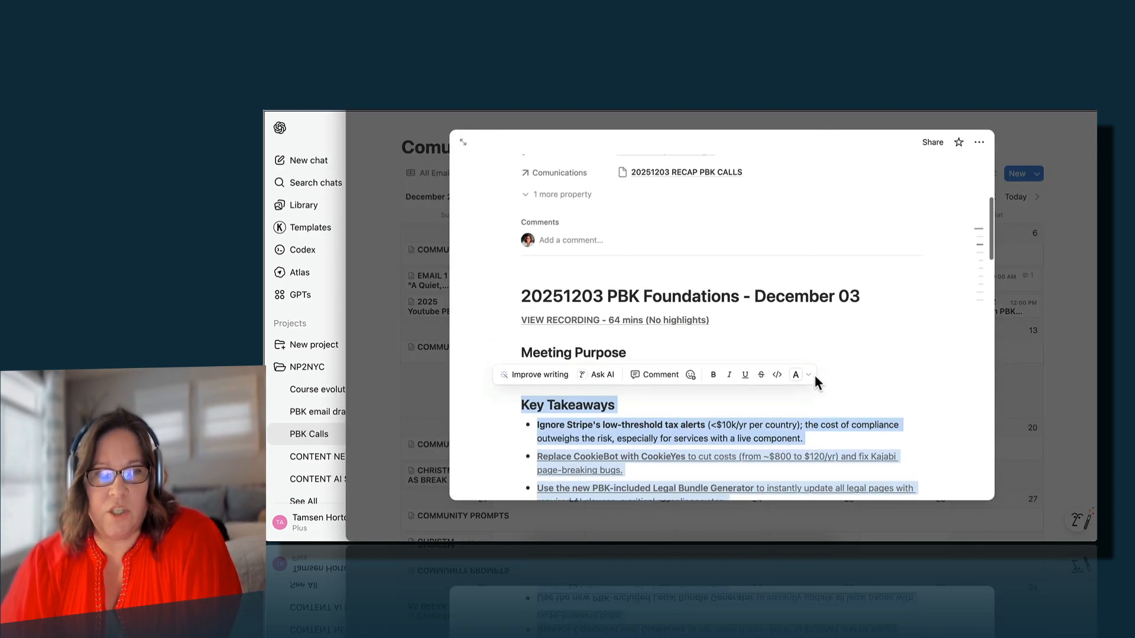
scroll(817, 383, "up", 5)
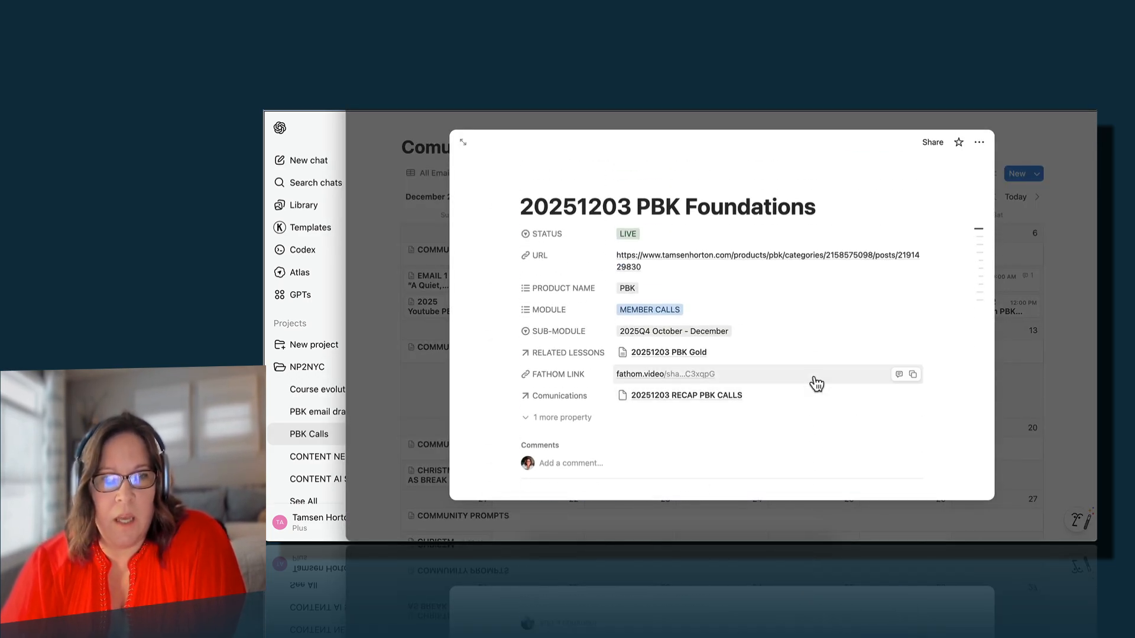
left_click(661, 399)
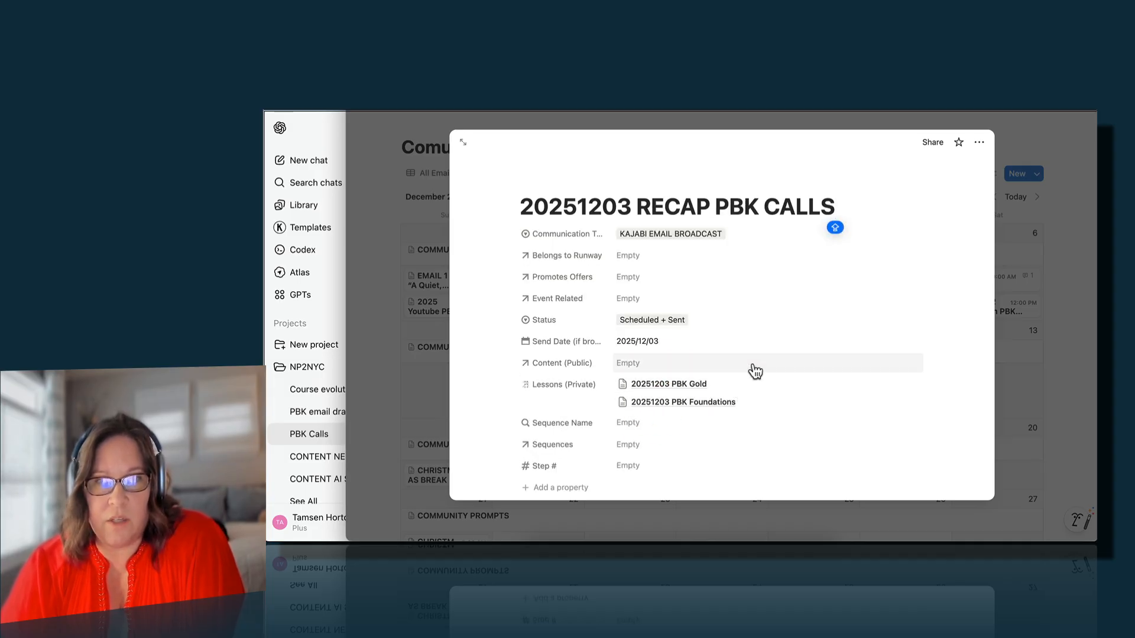
scroll(752, 371, "down", 5)
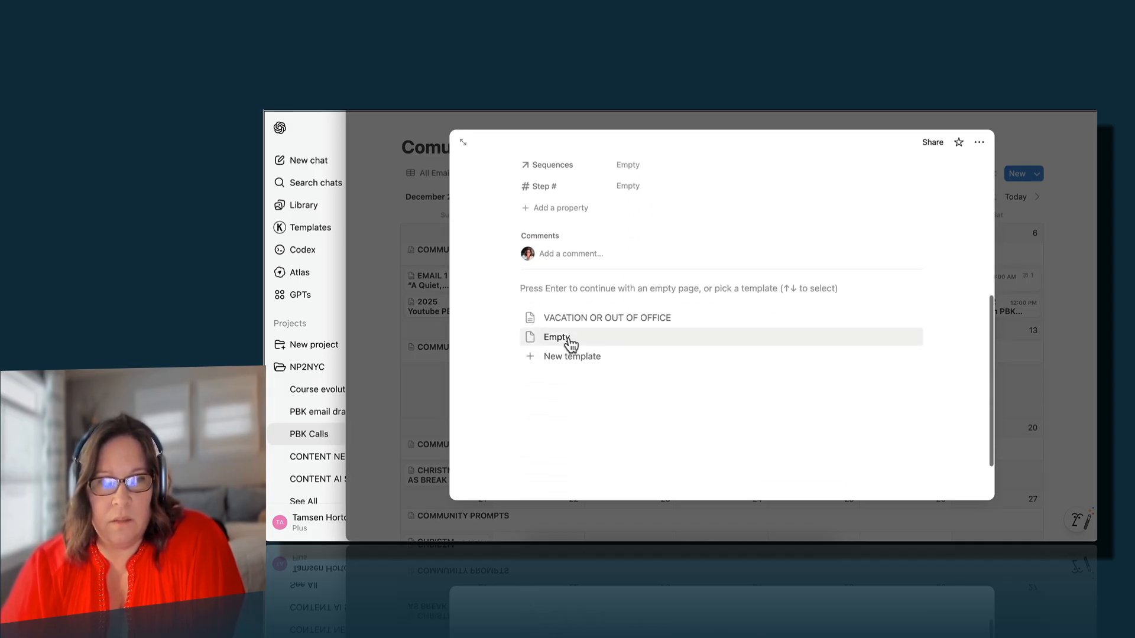
left_click(570, 341)
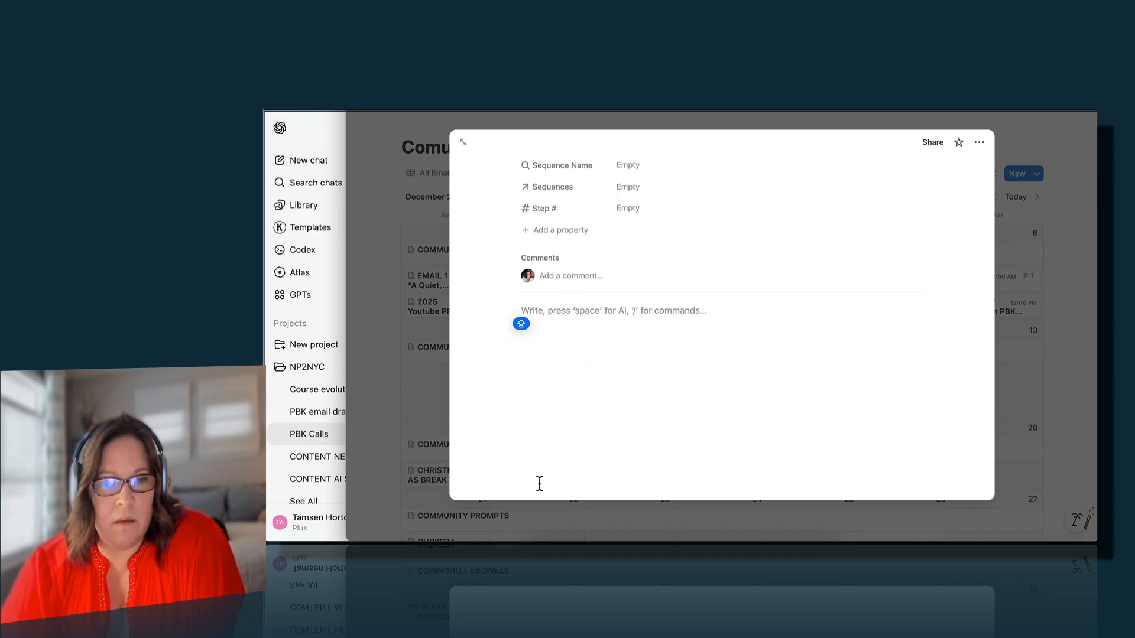
Switch to ChatGPT and copy the generated 20251204 Pbk Recap email draft
left_click(330, 318)
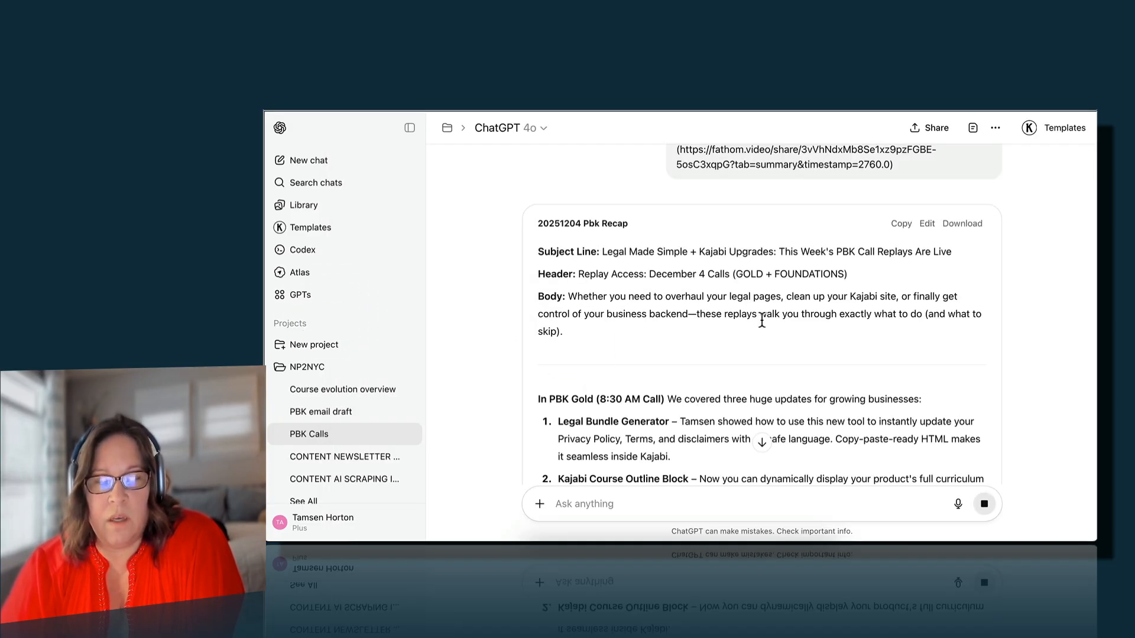
scroll(762, 321, "down", 1)
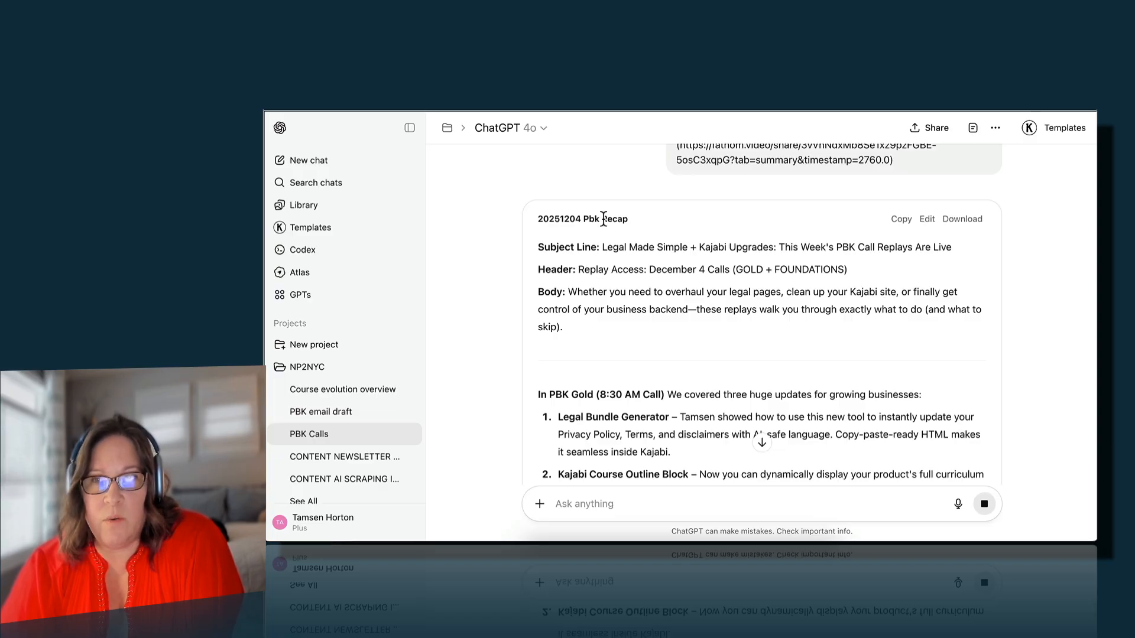
left_click(972, 128)
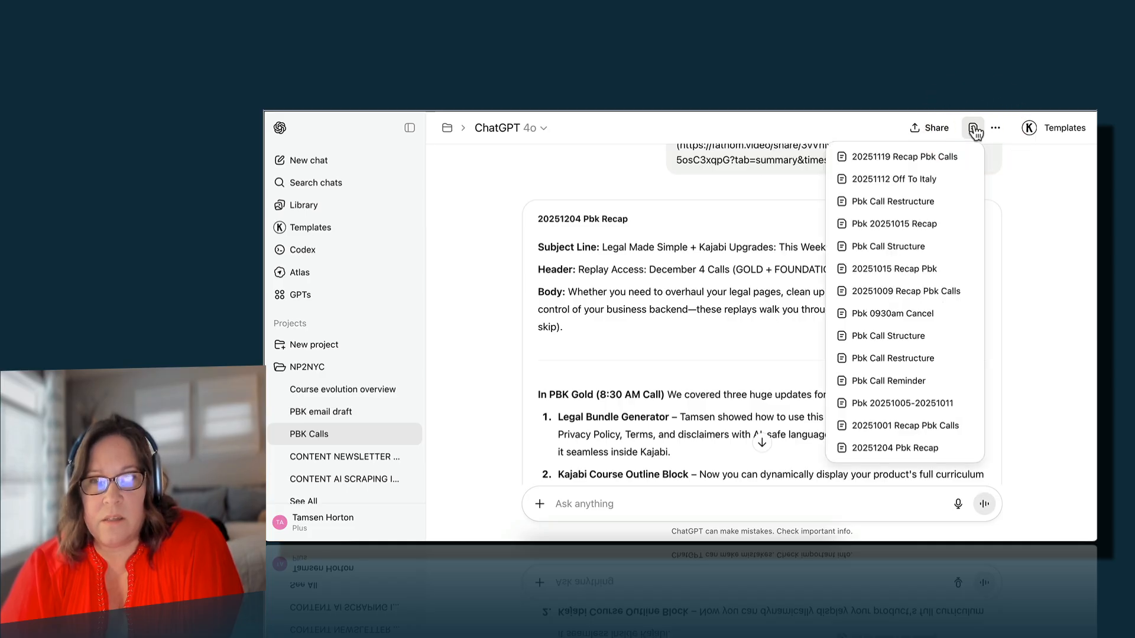
left_click(1008, 179)
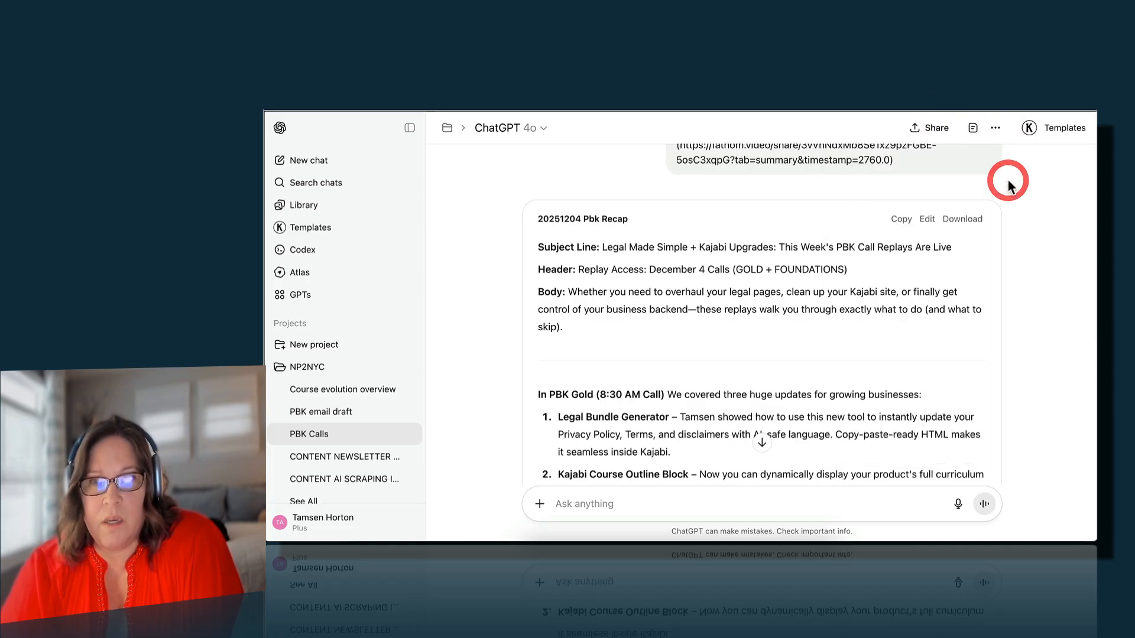
left_click(902, 221)
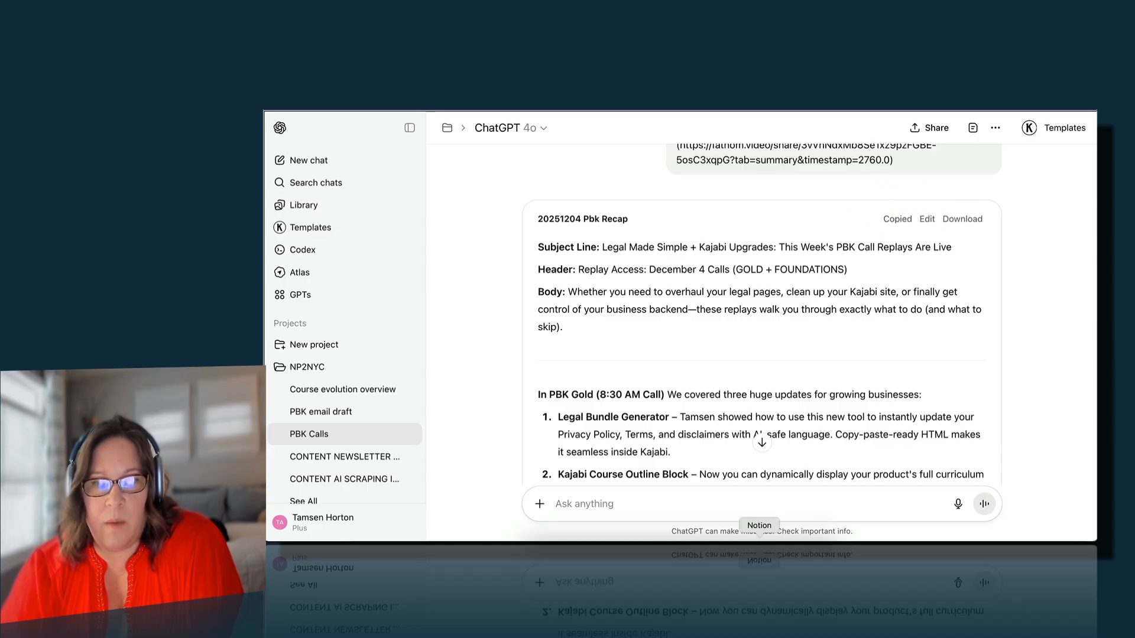
Switch to Notion and paste the copied email draft into the body of the 20251203 RECAP PBK CALLS page
left_click(760, 537)
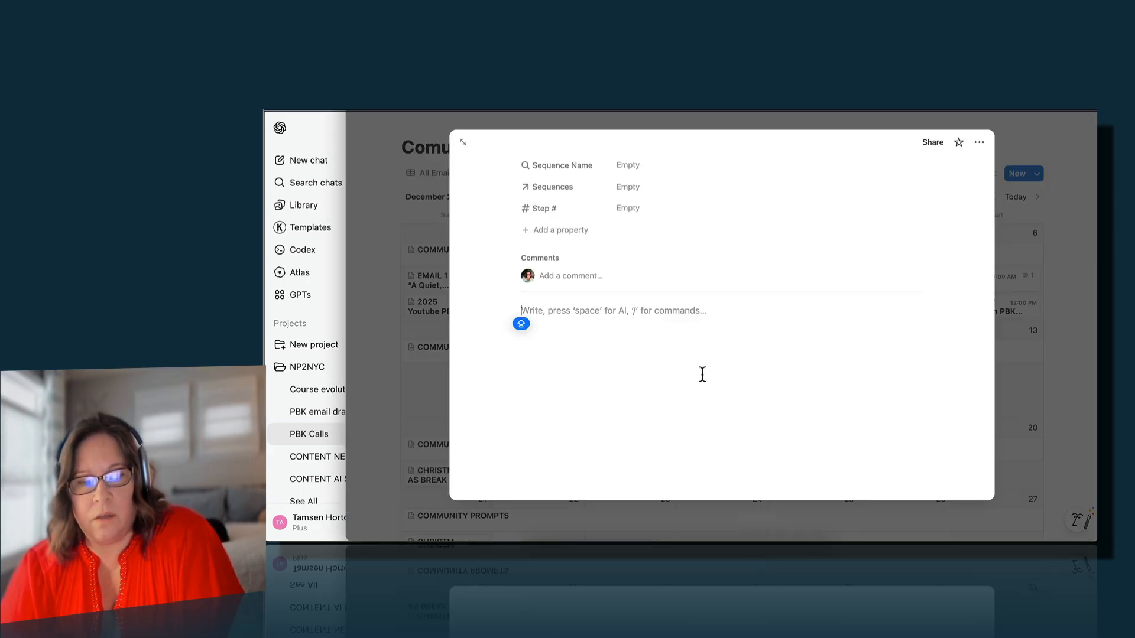
key("super+v")
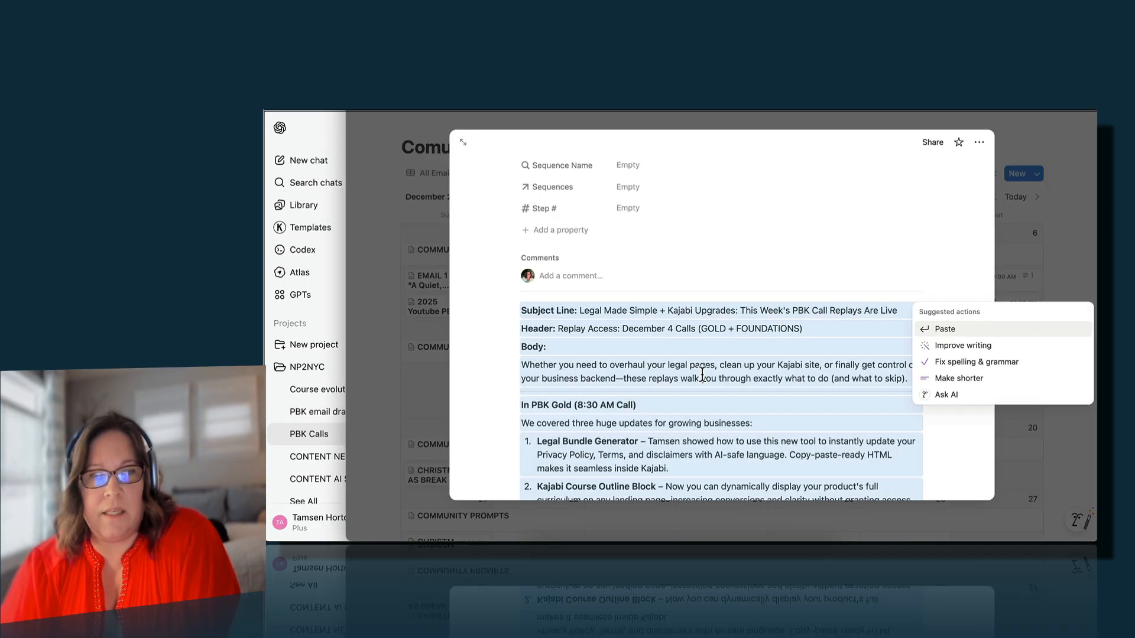
left_click(962, 330)
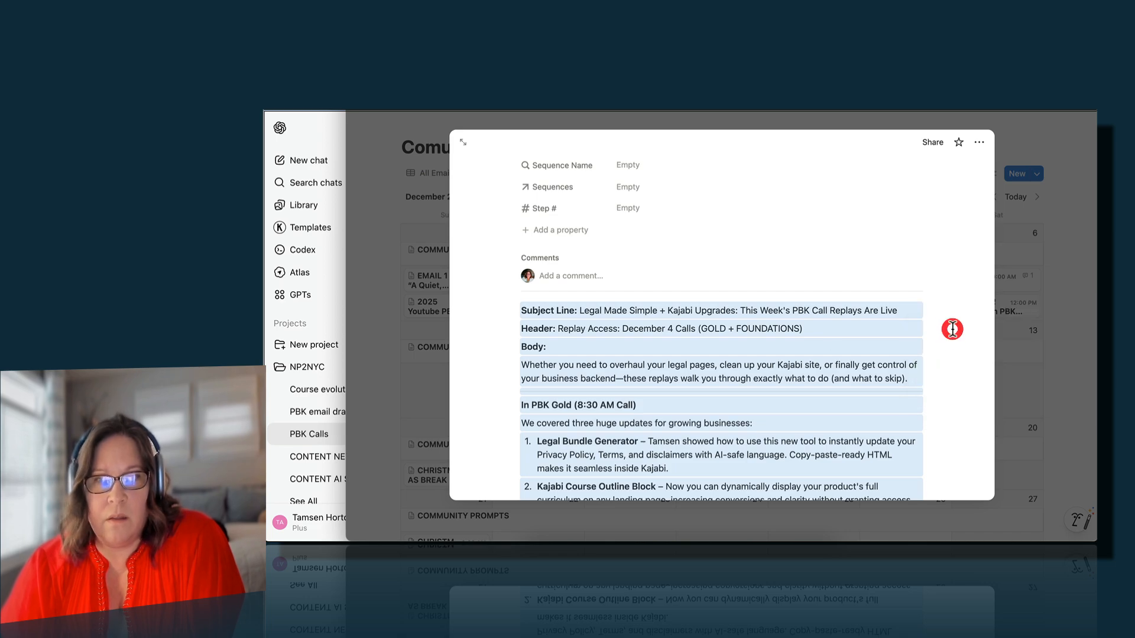
left_click(816, 328)
scroll(817, 332, "down", 1)
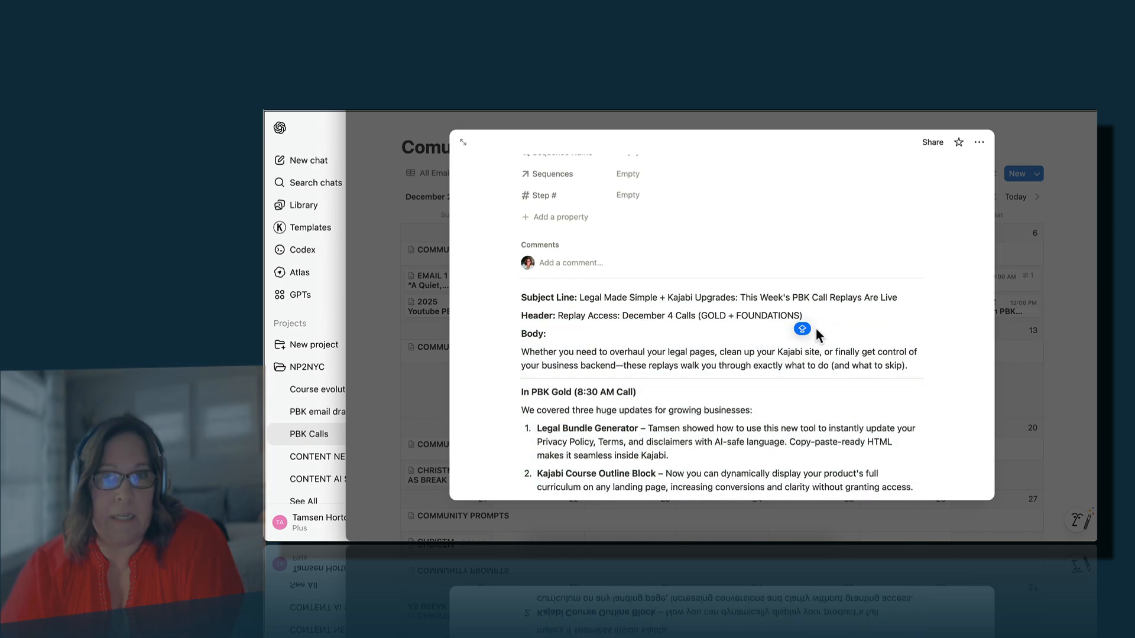
scroll(817, 334, "down", 10)
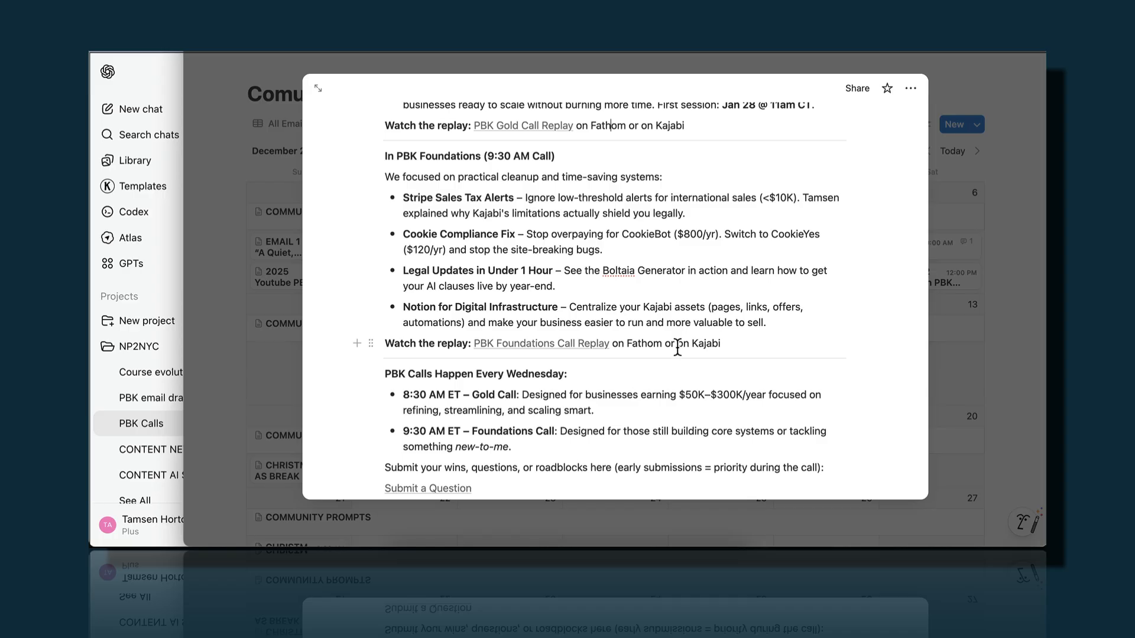
Open the linked 20251203 PBK Gold lesson from the recap page and copy its Kajabi URL
scroll(677, 348, "up", 15)
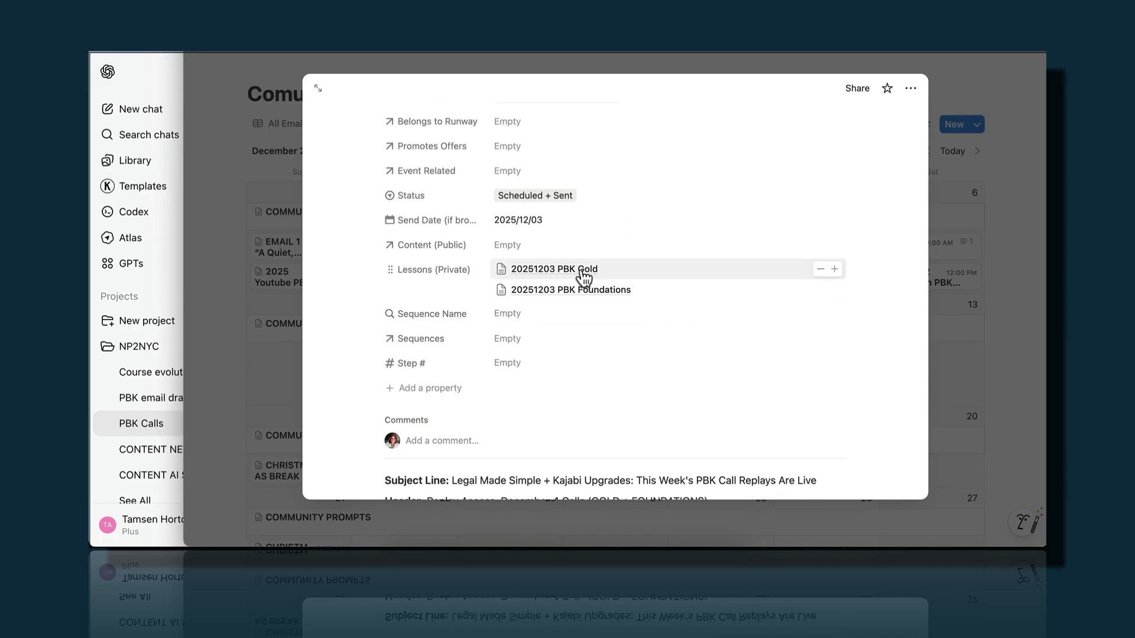
left_click(582, 270)
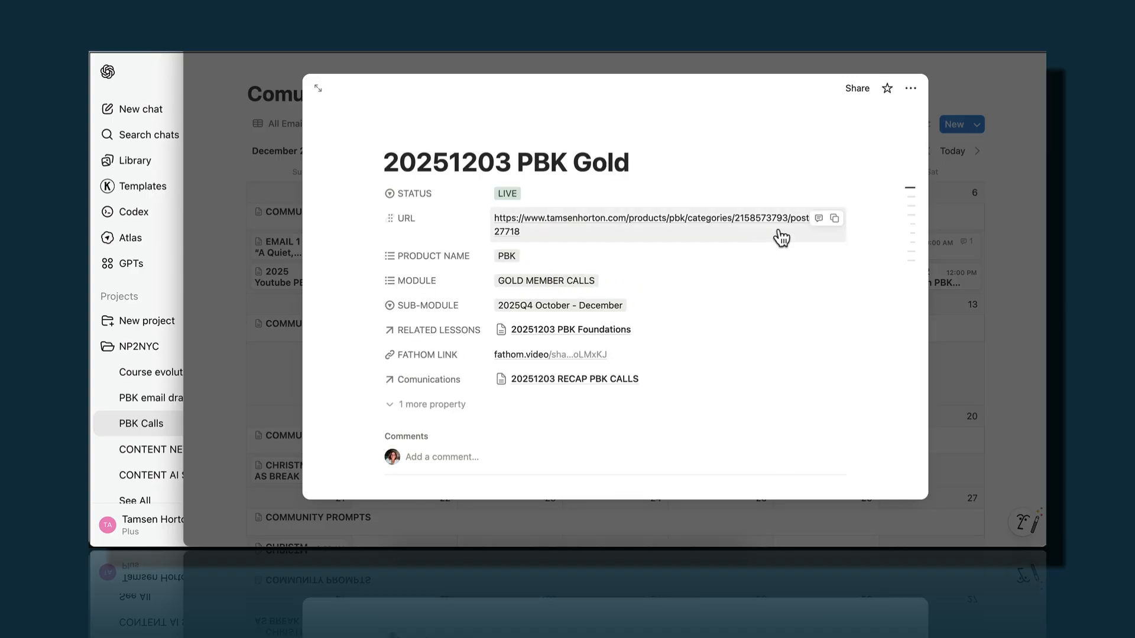
left_click(833, 219)
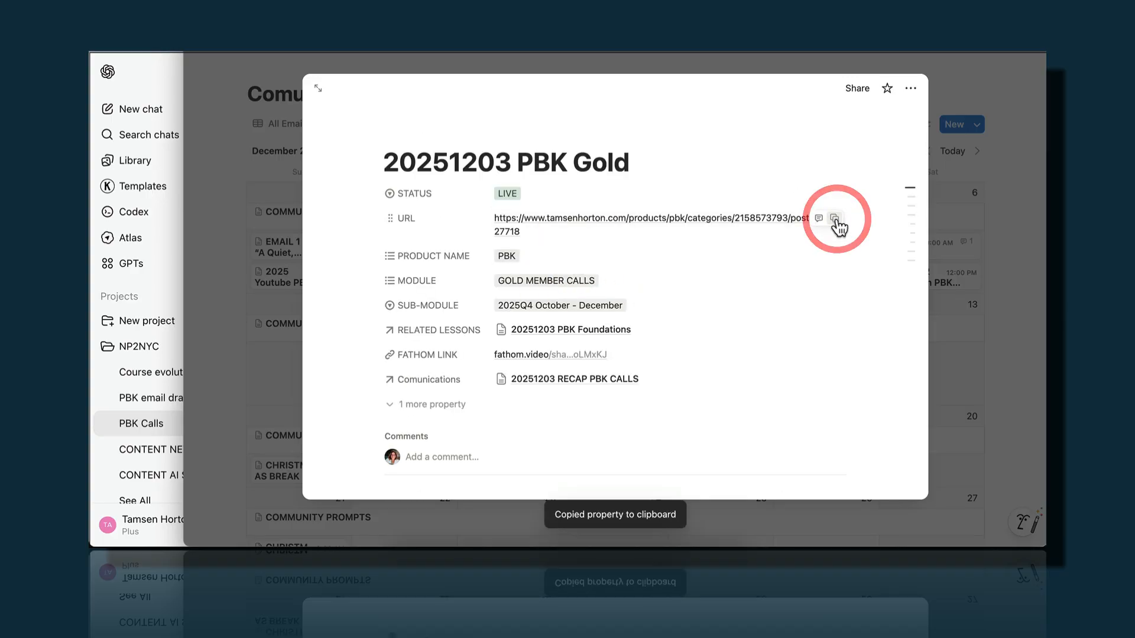
Return to the 20251203 RECAP PBK CALLS page and link "on Kajabi" in the Gold replay line to the copied URL
left_click(597, 381)
scroll(598, 390, "down", 10)
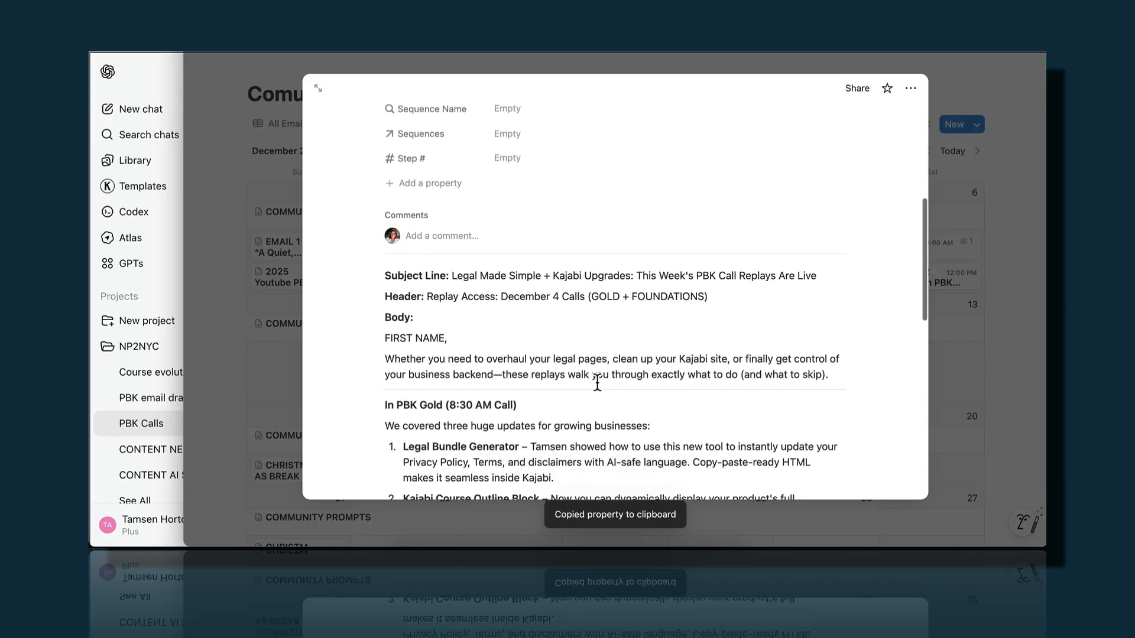
scroll(597, 383, "down", 1)
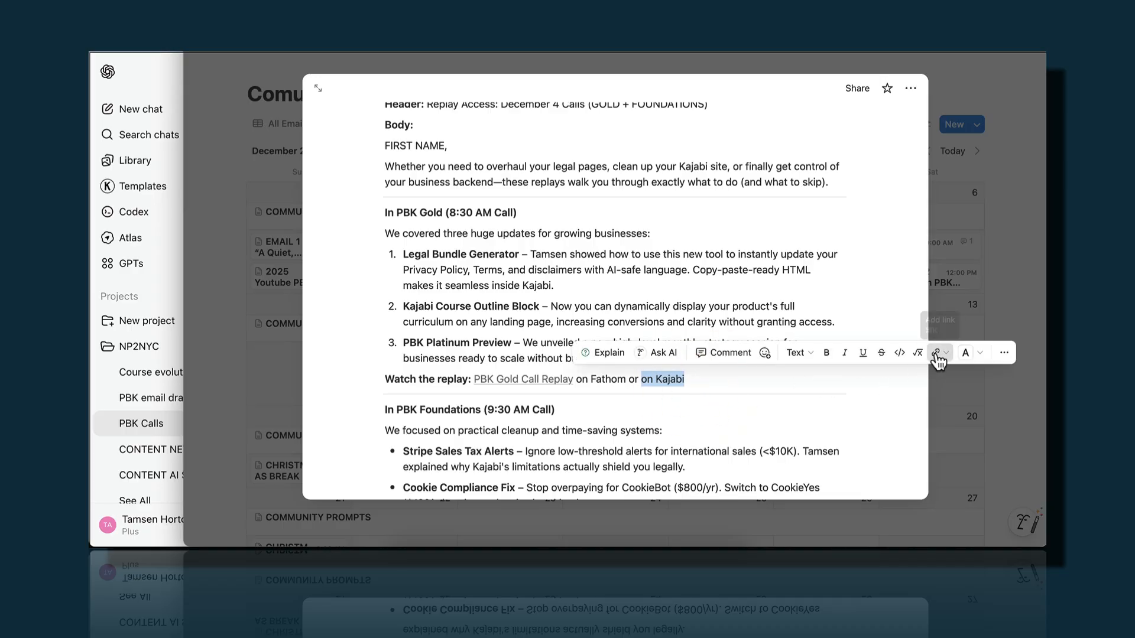
left_click(935, 353)
key("ctrl+v")
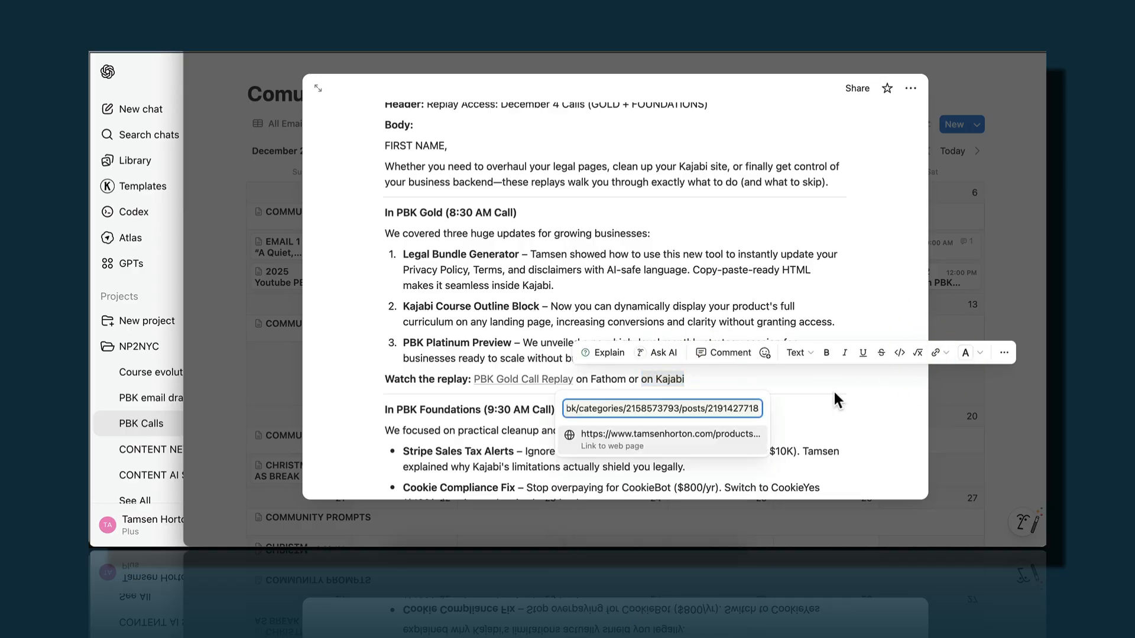
left_click(672, 439)
left_click(698, 381)
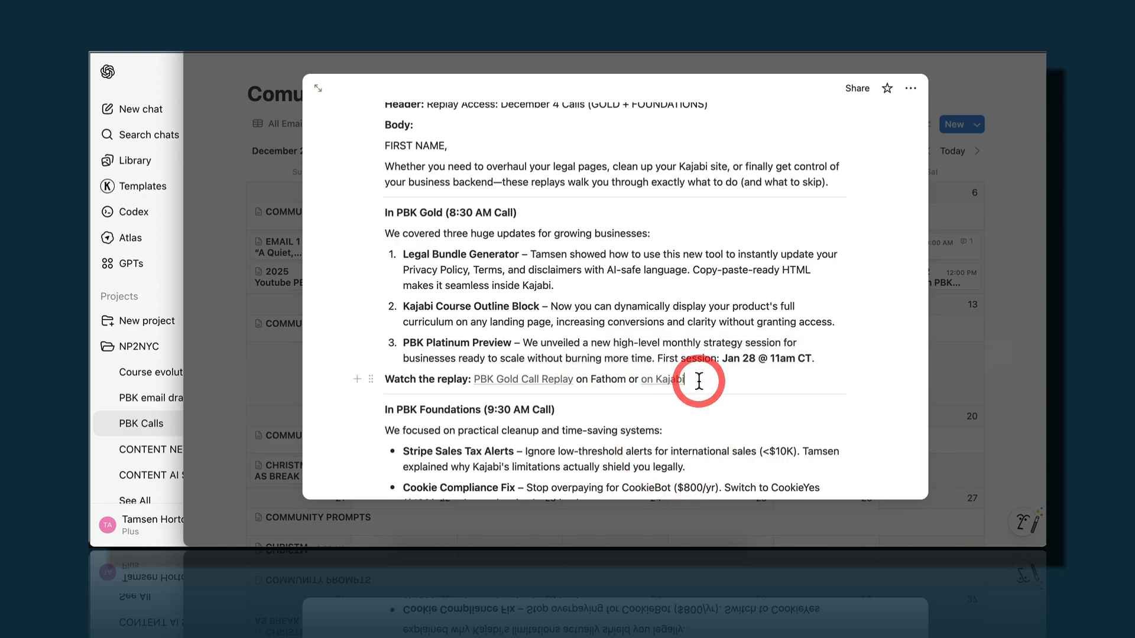
Open the linked 20251203 PBK Foundations lesson from the recap page and copy its Kajabi URL
scroll(698, 381, "down", 5)
scroll(697, 381, "up", 15)
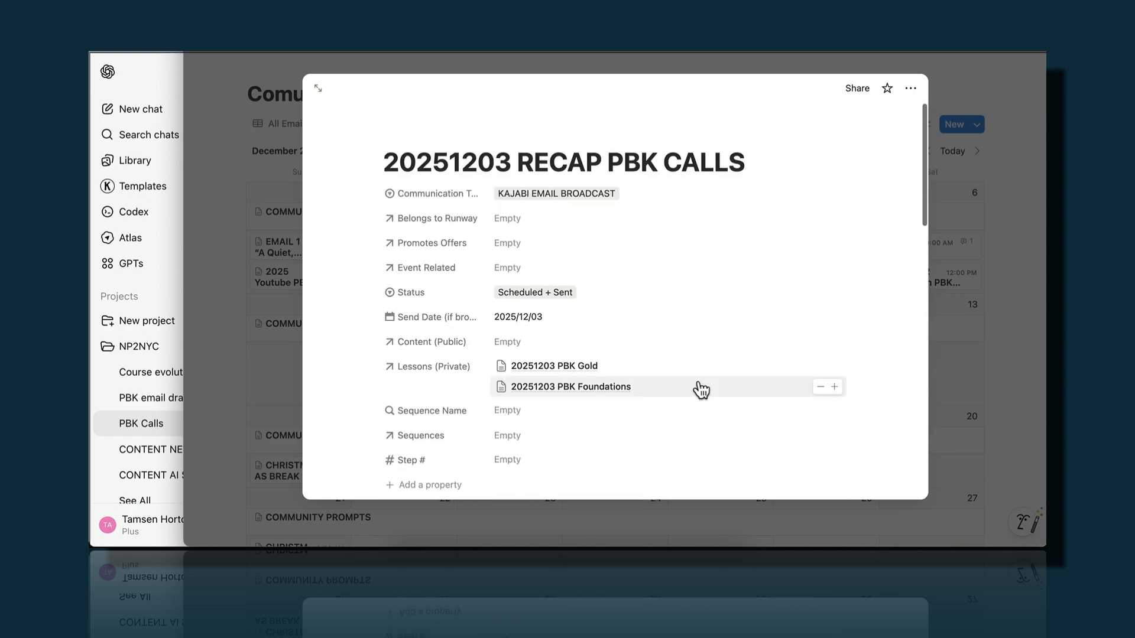
left_click(610, 387)
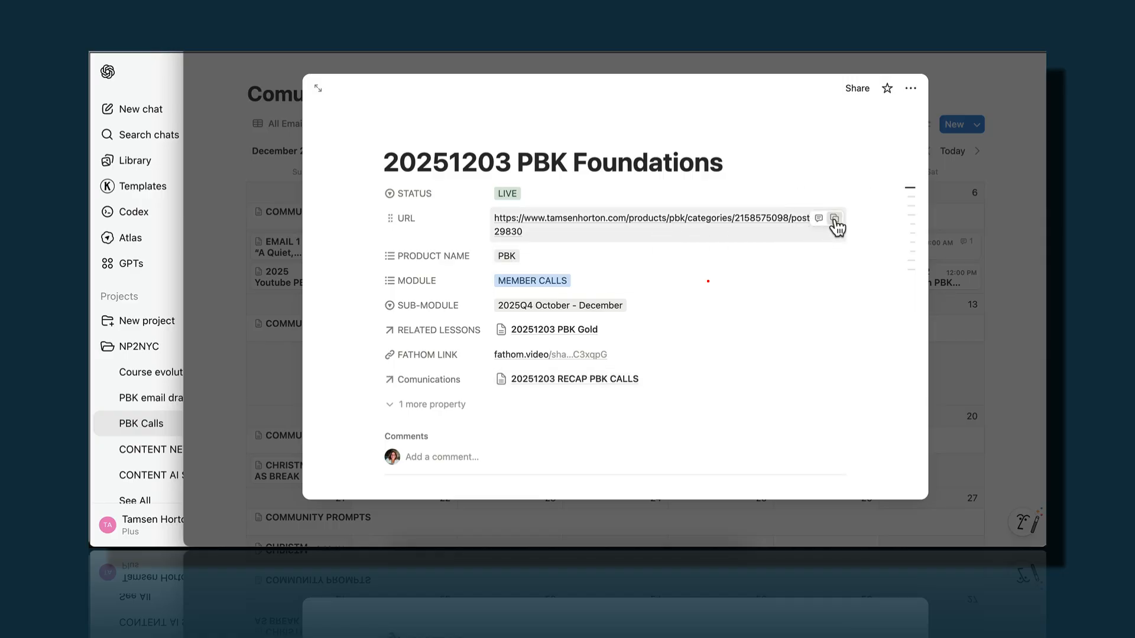
left_click(834, 218)
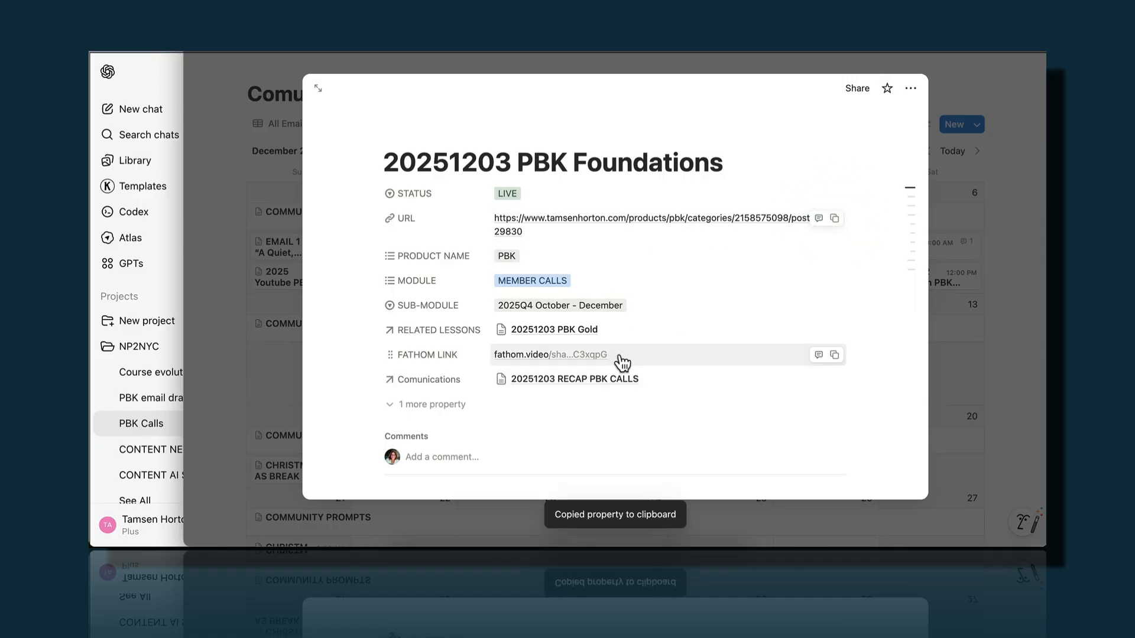
Return to the 20251203 RECAP PBK CALLS page and link "on Kajabi" in the Foundations replay line to the copied URL
left_click(593, 379)
scroll(594, 379, "down", 10)
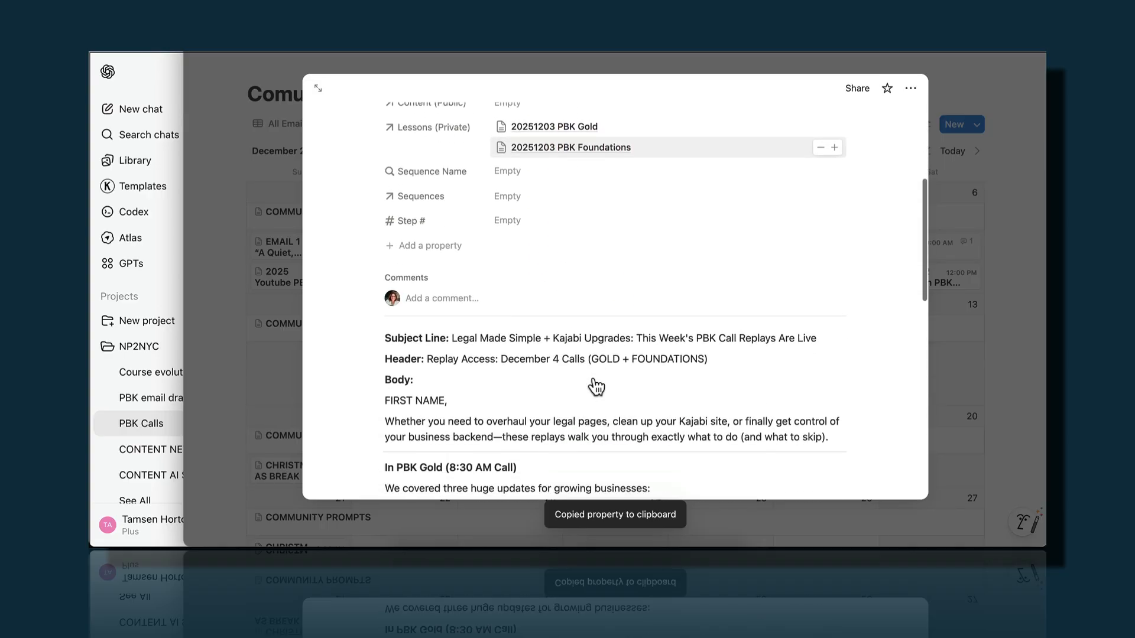
scroll(594, 379, "down", 4)
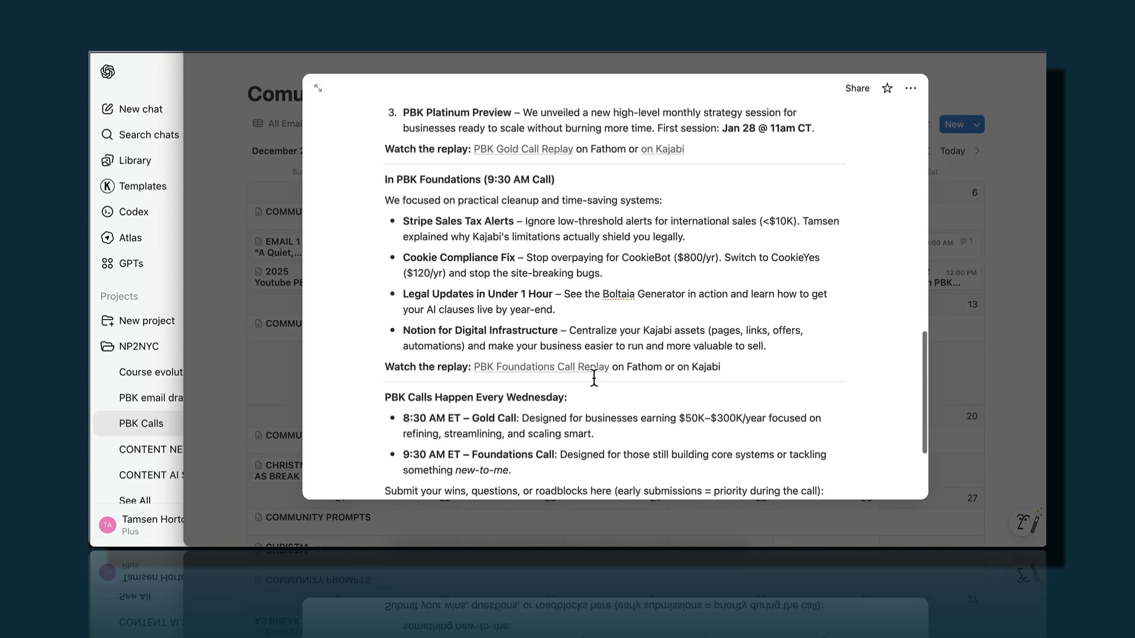
left_click_drag(677, 367, 731, 369)
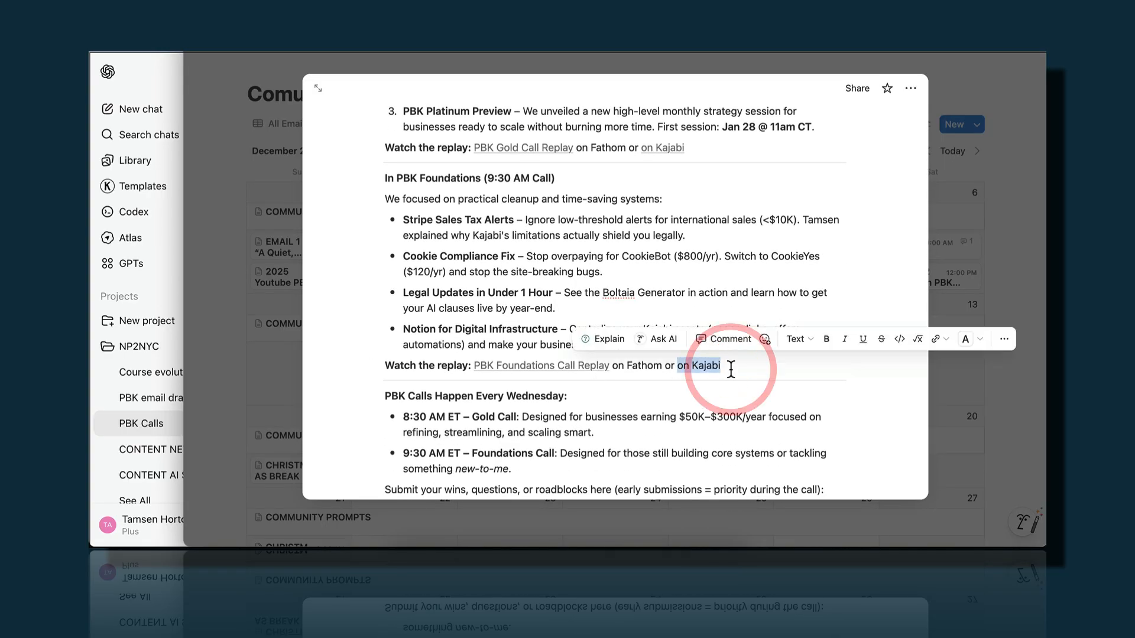
left_click(935, 339)
key("super+v")
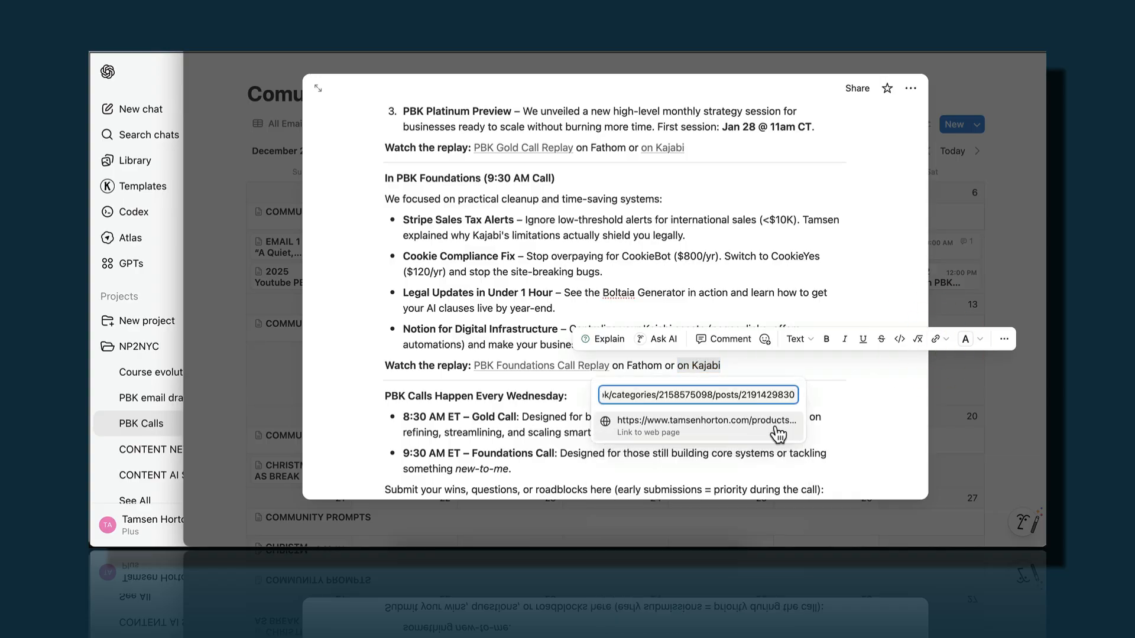
left_click(750, 427)
Select the recap email text in Notion, switch to Kajabi and create a Classic Editor email broadcast titled "20251203 RECAP PBK CALLS"
scroll(756, 367, "down", 5)
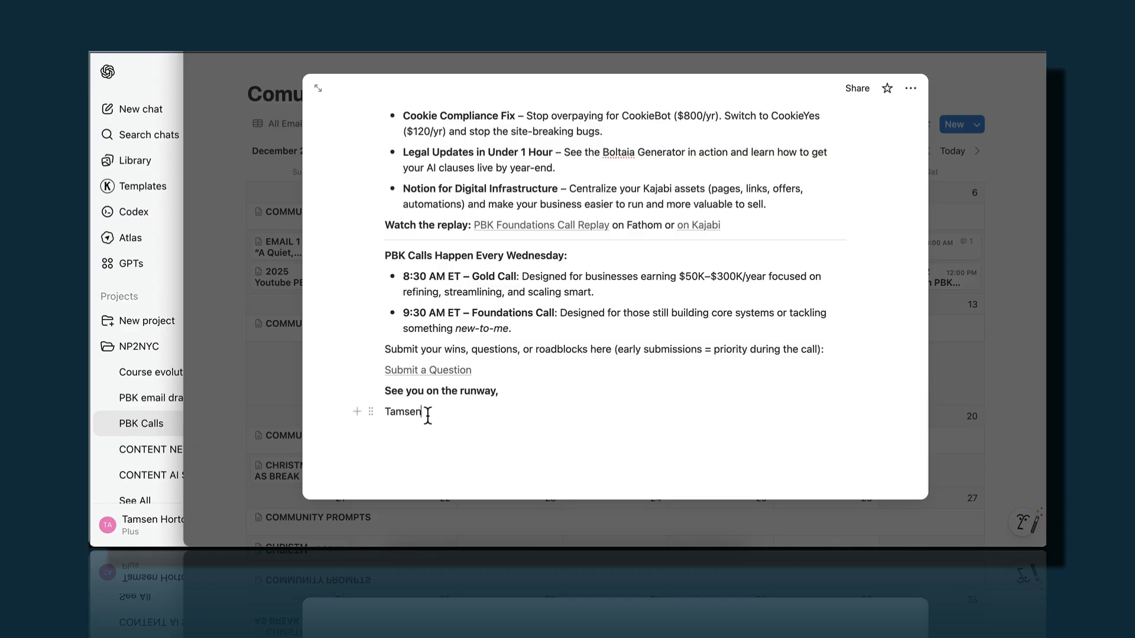
left_click_drag(423, 412, 381, 286)
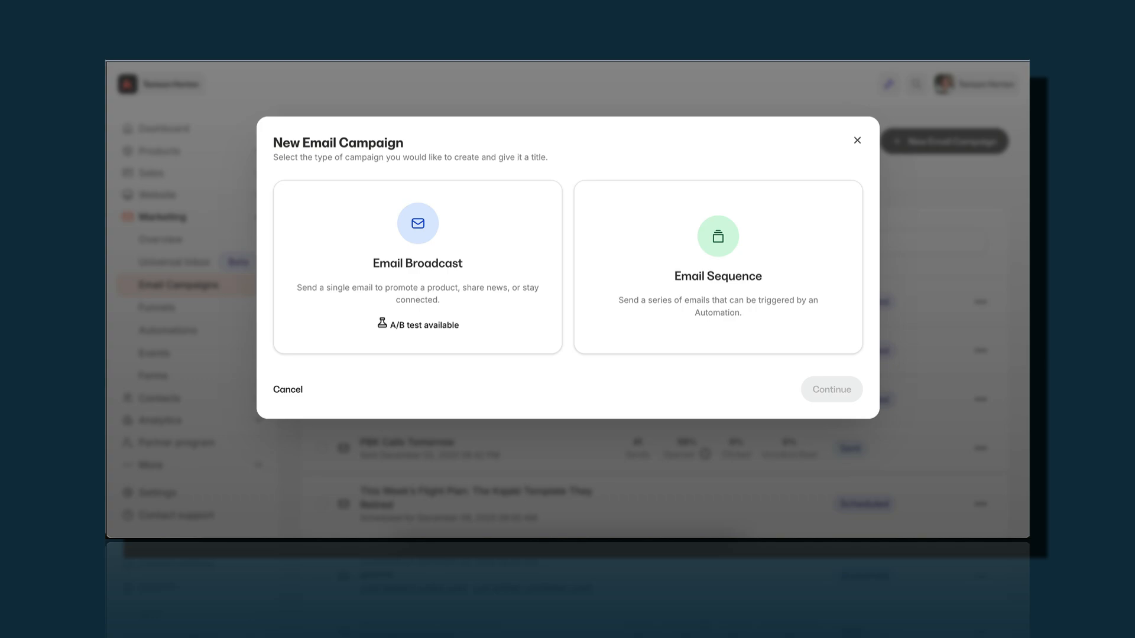
left_click(475, 246)
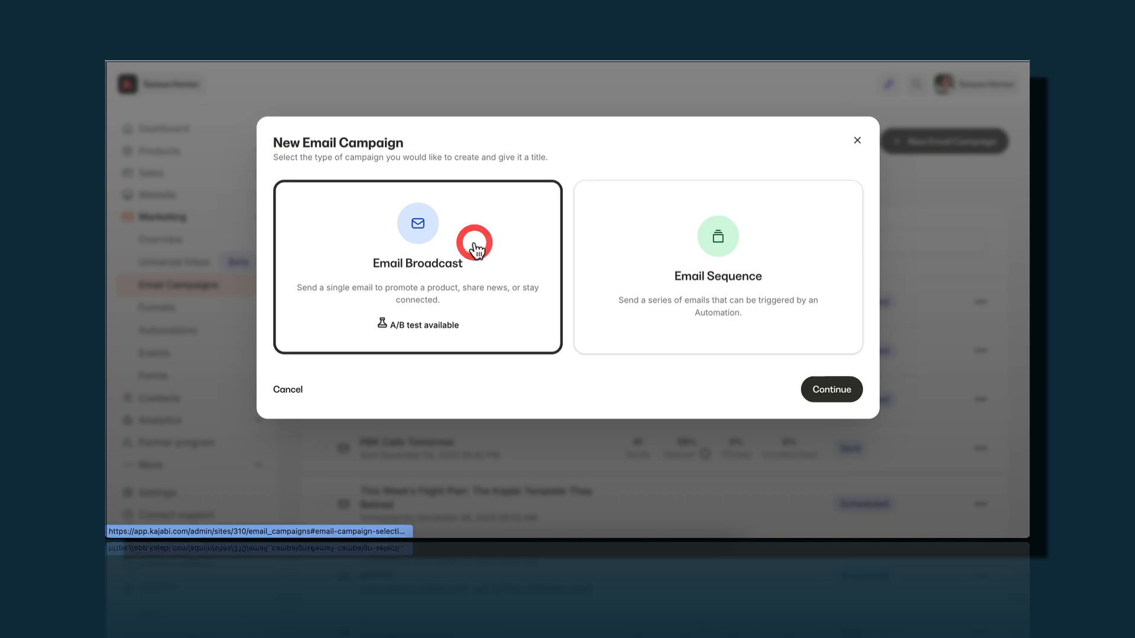
left_click(831, 393)
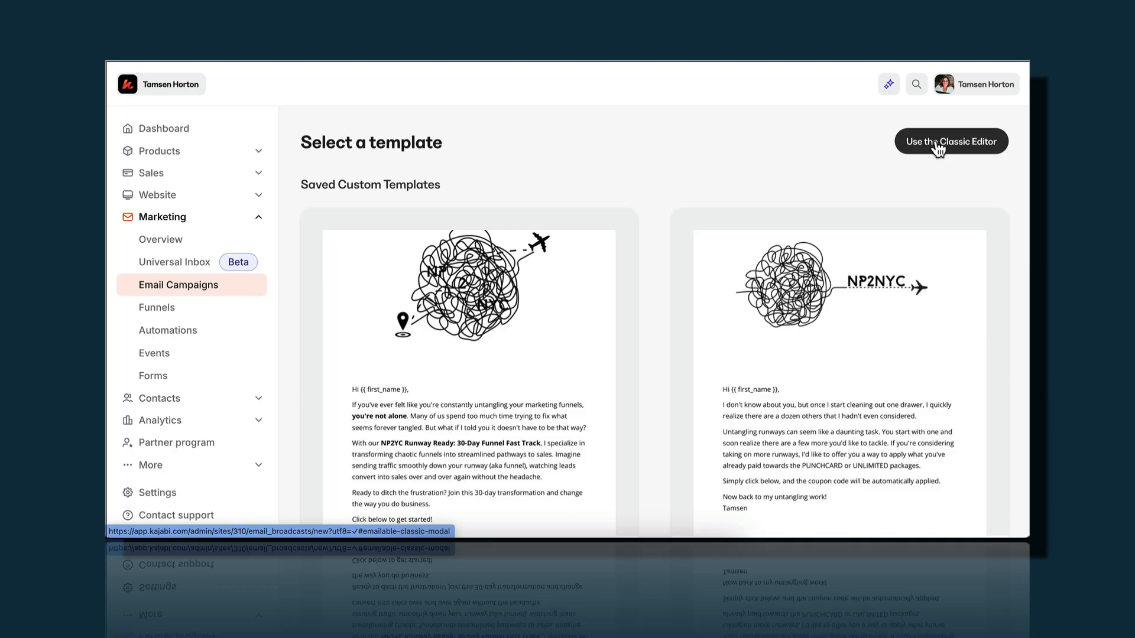
left_click(938, 148)
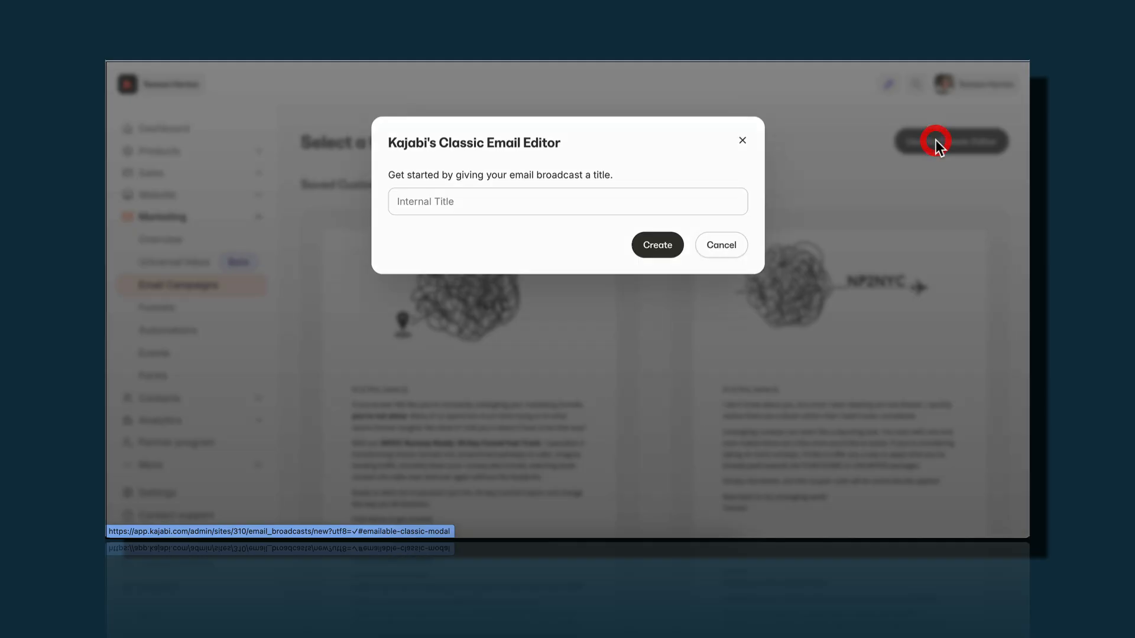
left_click(639, 201)
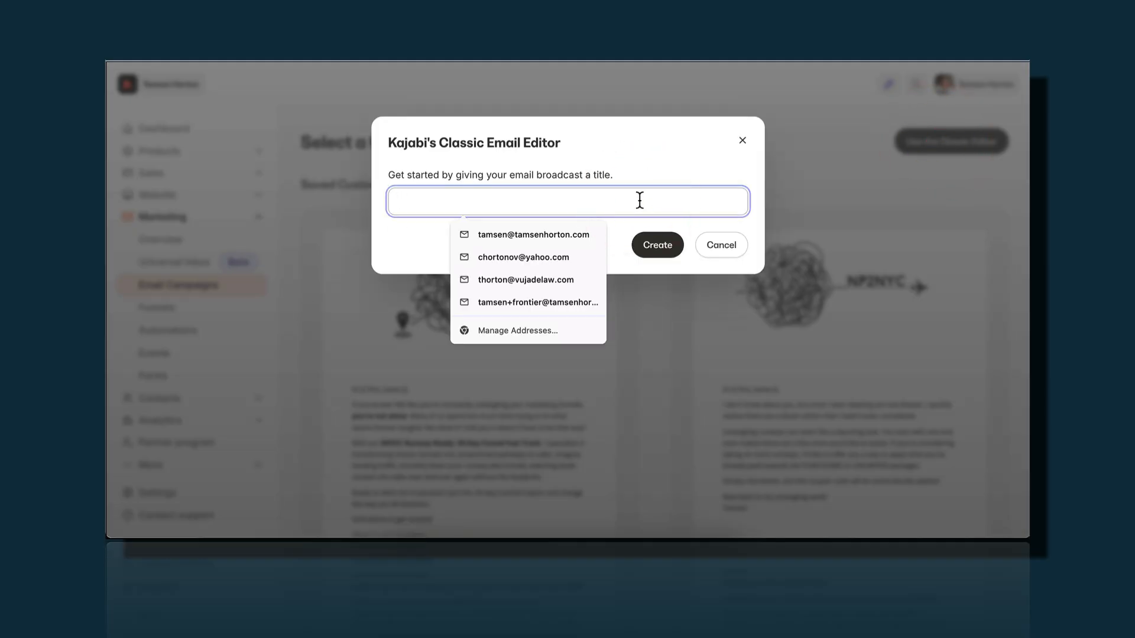
type("20251203 RECAP PBK CALLS")
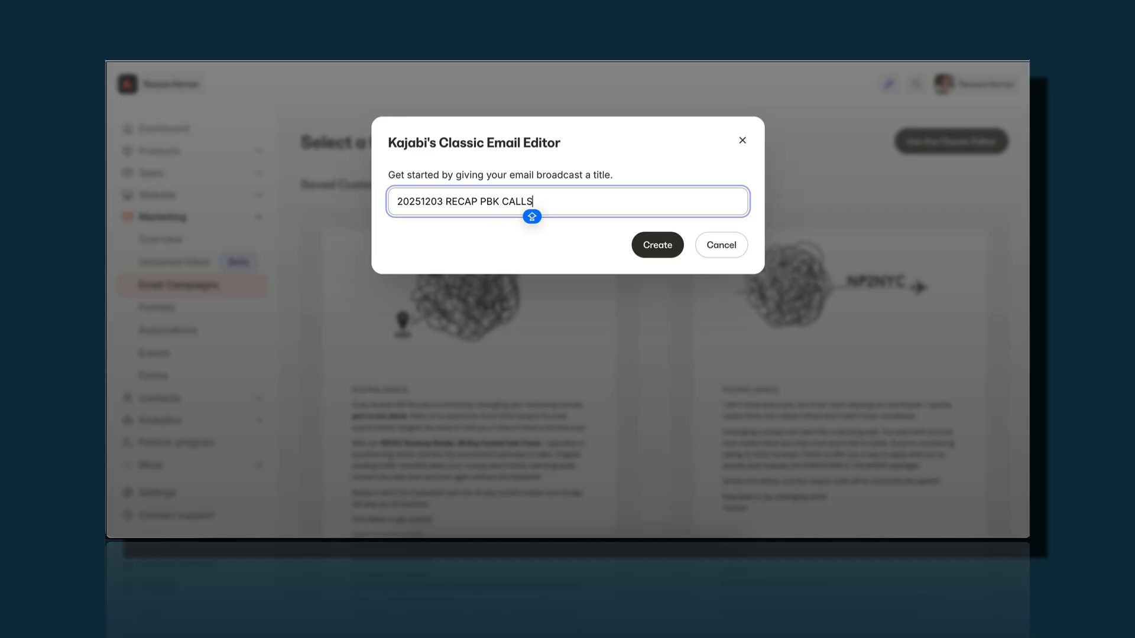
left_click(664, 249)
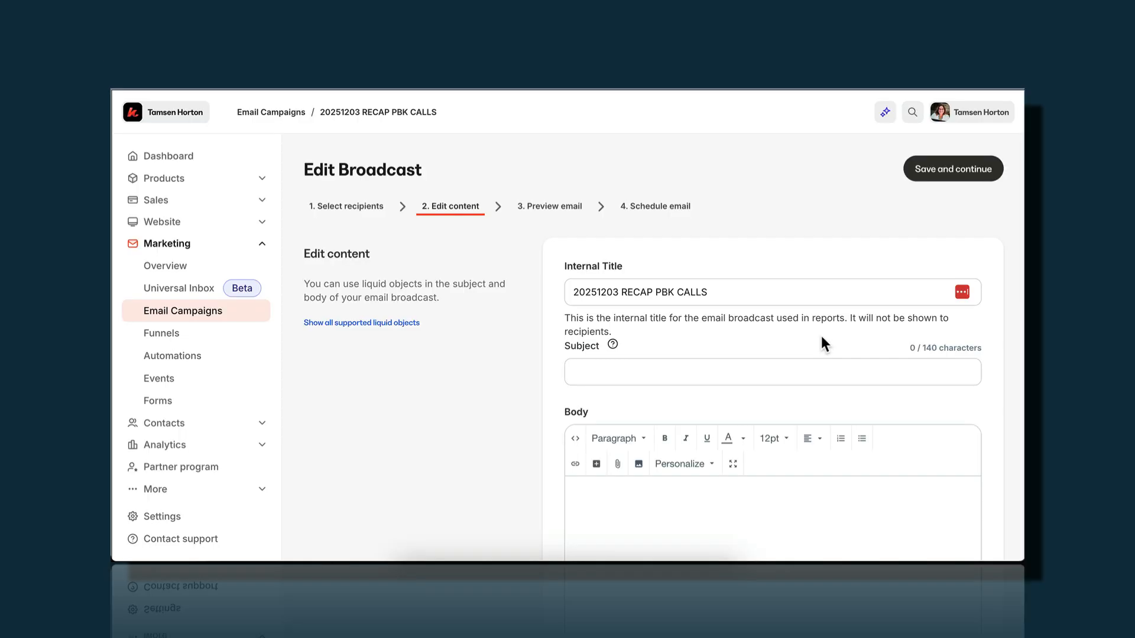
Insert the {{first_name}} personalization at the start of the broadcast's body
scroll(821, 337, "down", 3)
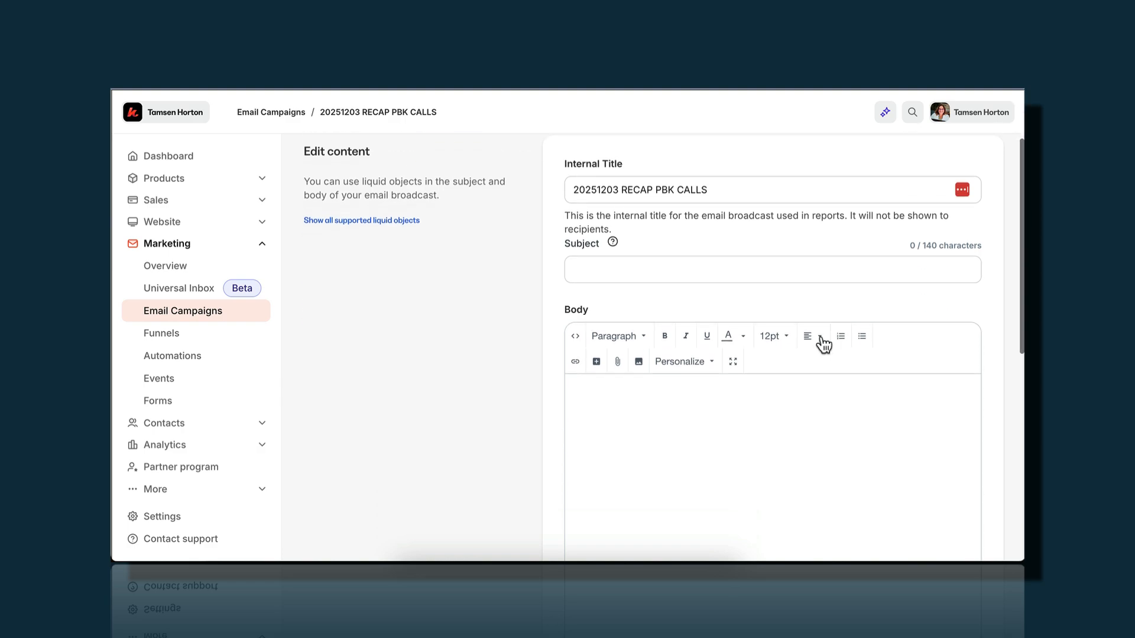
left_click(616, 349)
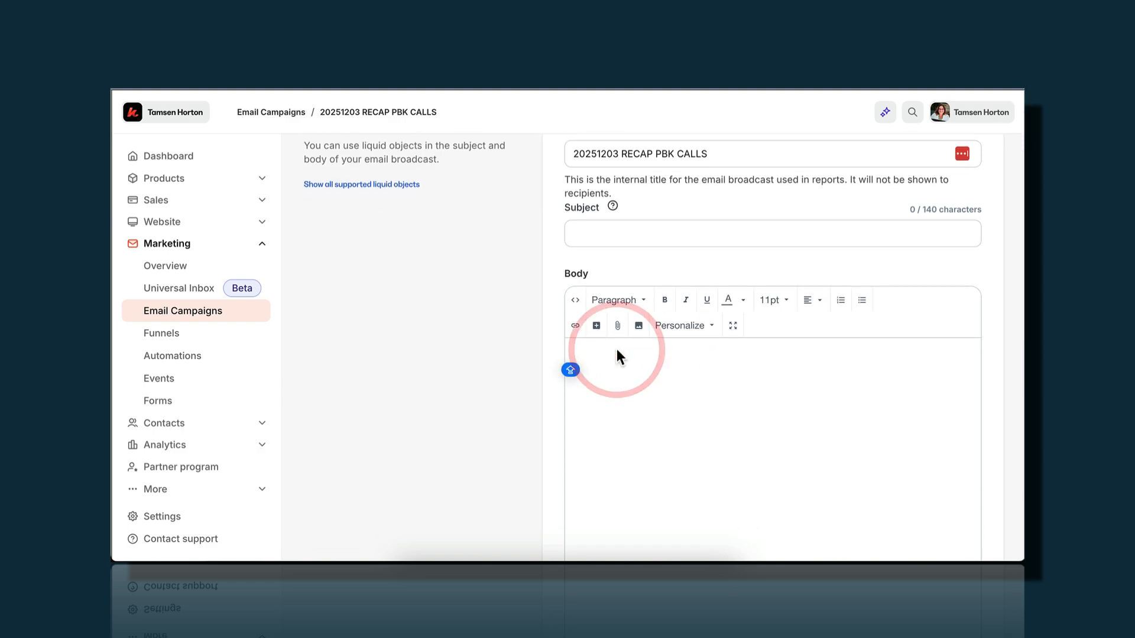
left_click(709, 325)
left_click(521, 304)
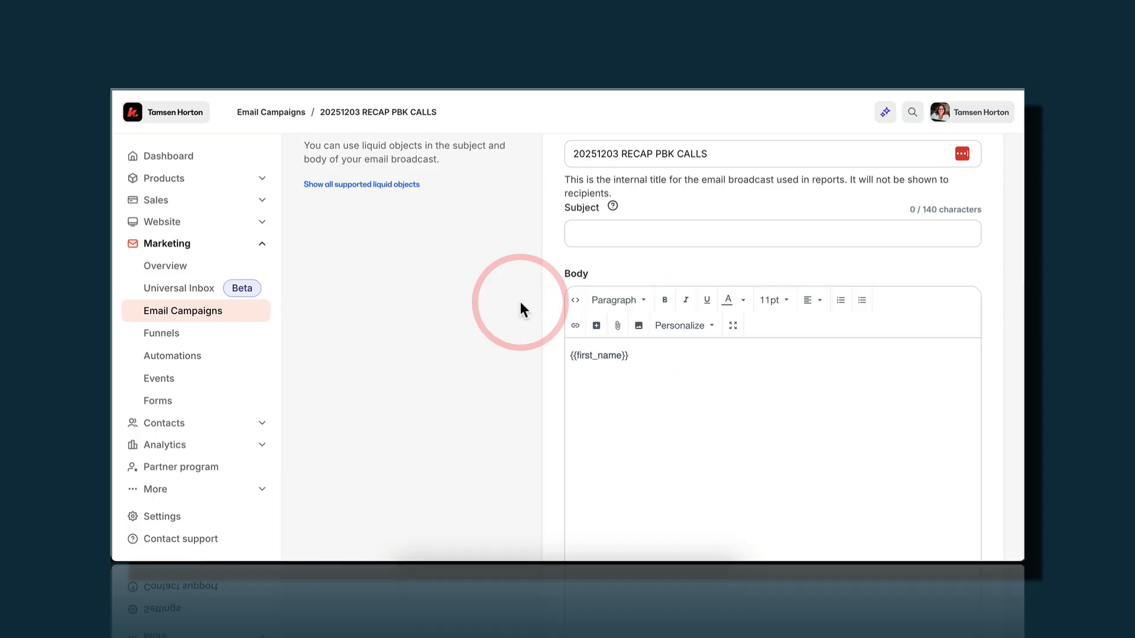
Add a comma after {{first_name}}, paste the copied recap email into the body and set all its text to 14pt
type(",")
key("ctrl+v")
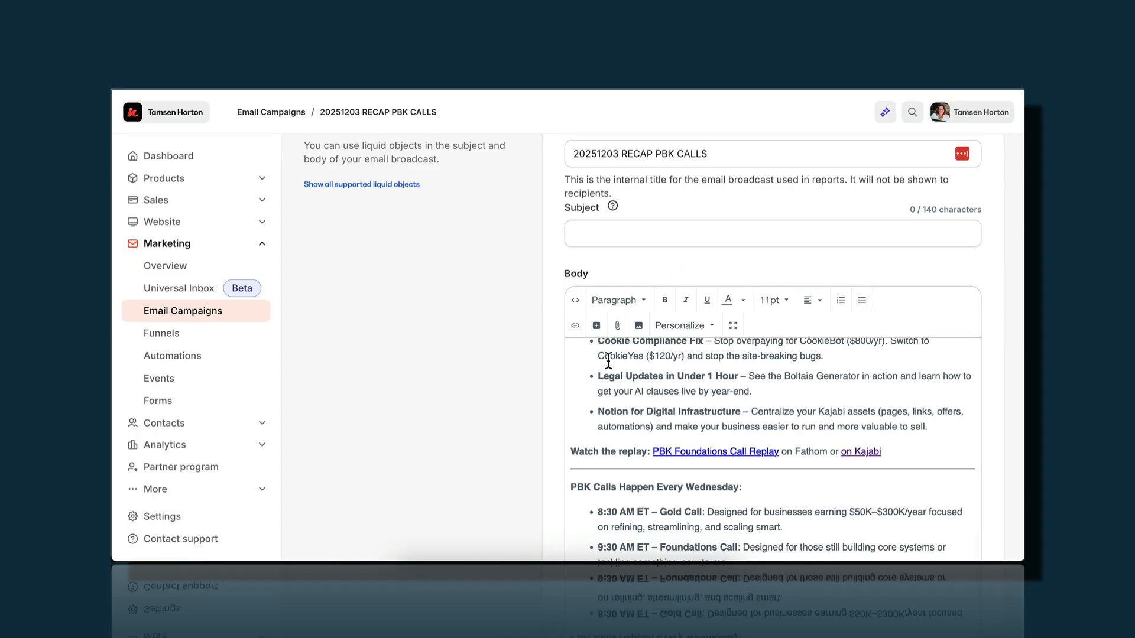
key("ctrl+a")
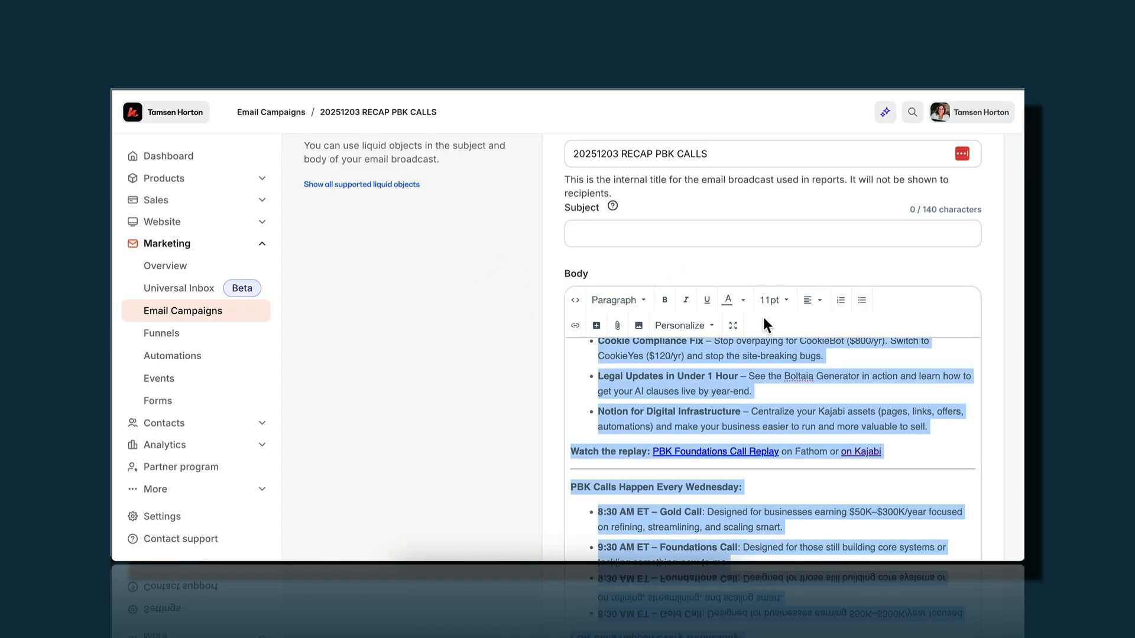
left_click(774, 300)
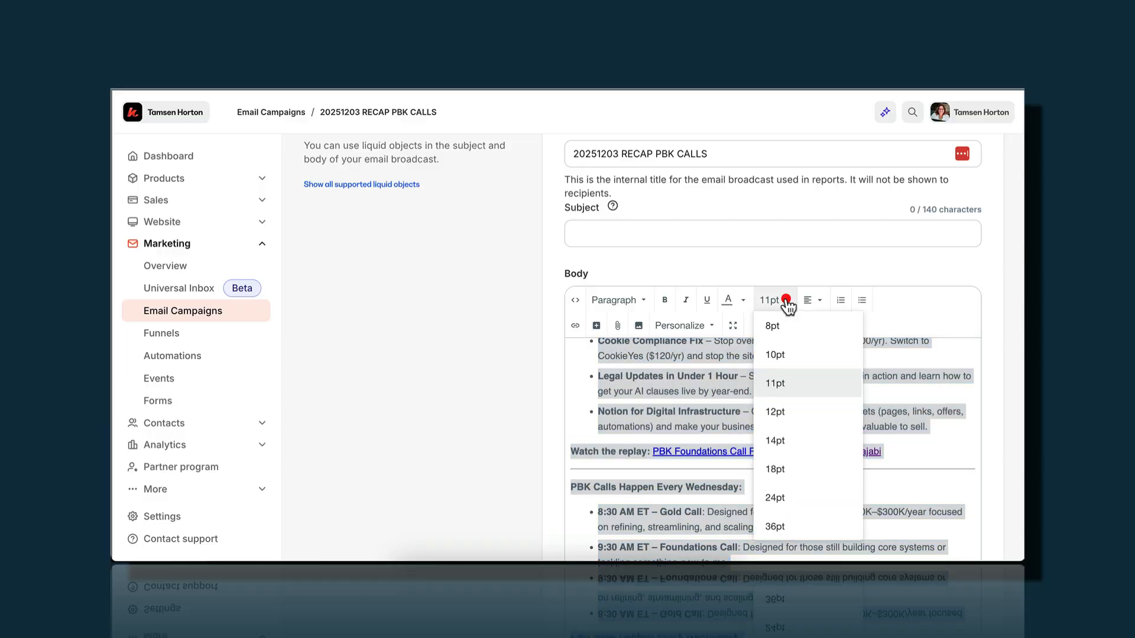
left_click(785, 443)
left_click(806, 391)
left_click(808, 385)
Delete the redundant "FIRST NAME," line below the {{first_name}} greeting in the email body
scroll(807, 385, "up", 1)
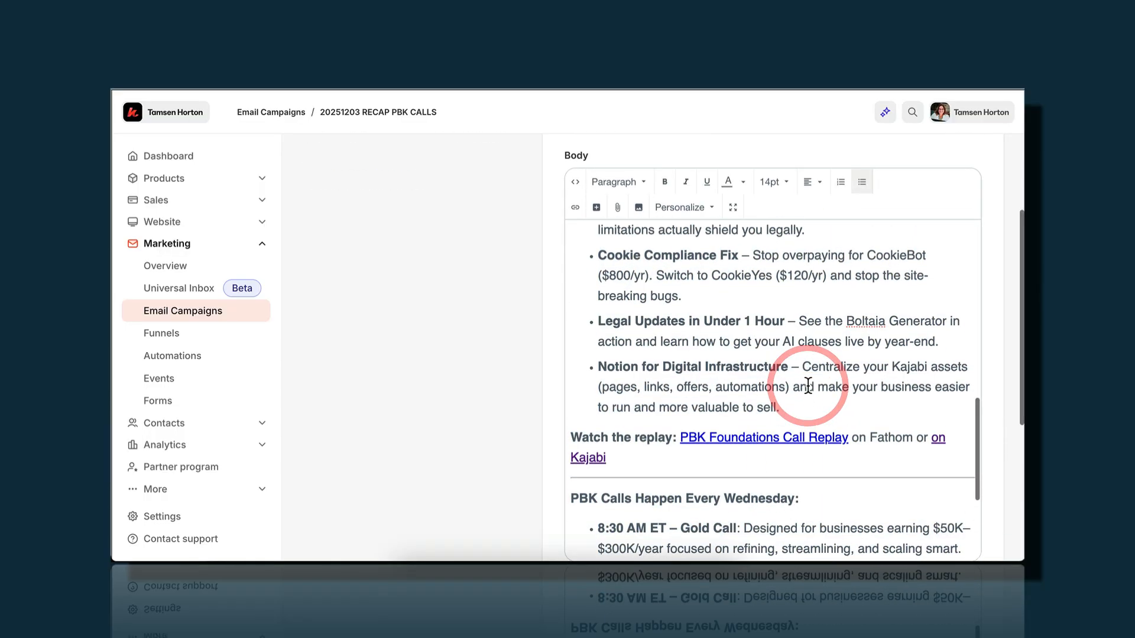
scroll(807, 386, "up", 10)
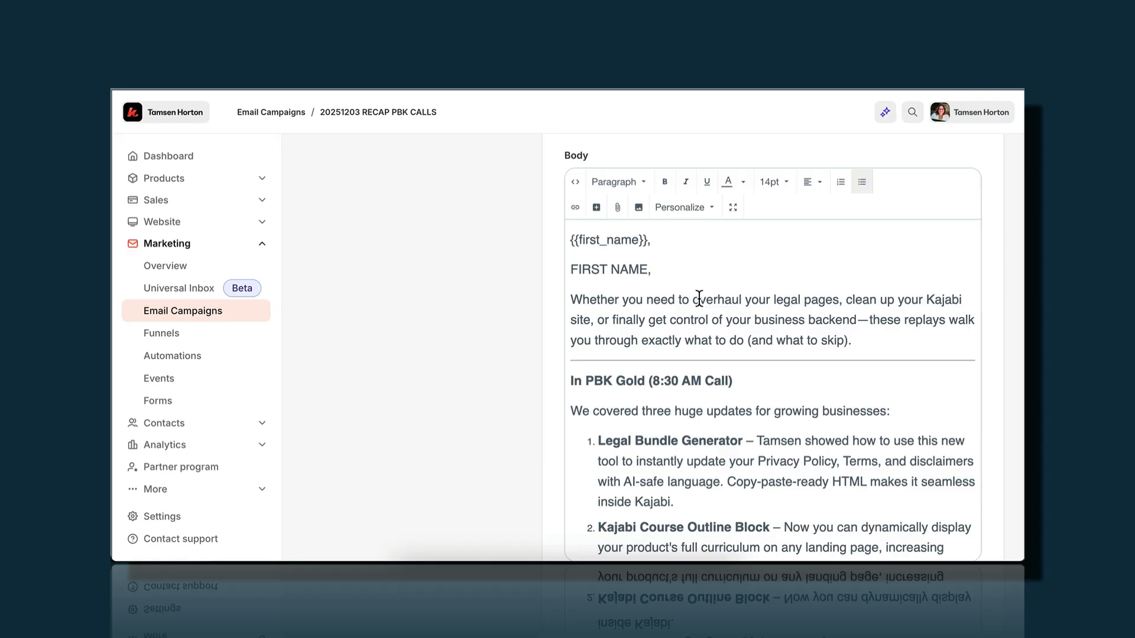
left_click(663, 269)
key("BackSpace")
key("BackSpace")
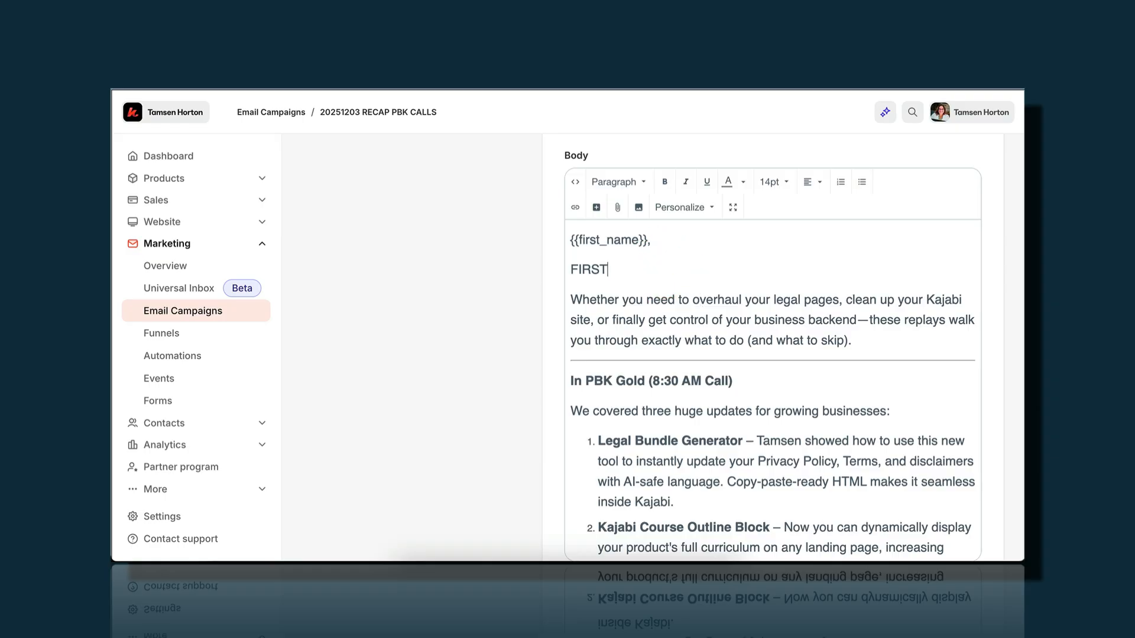
key("BackSpace")
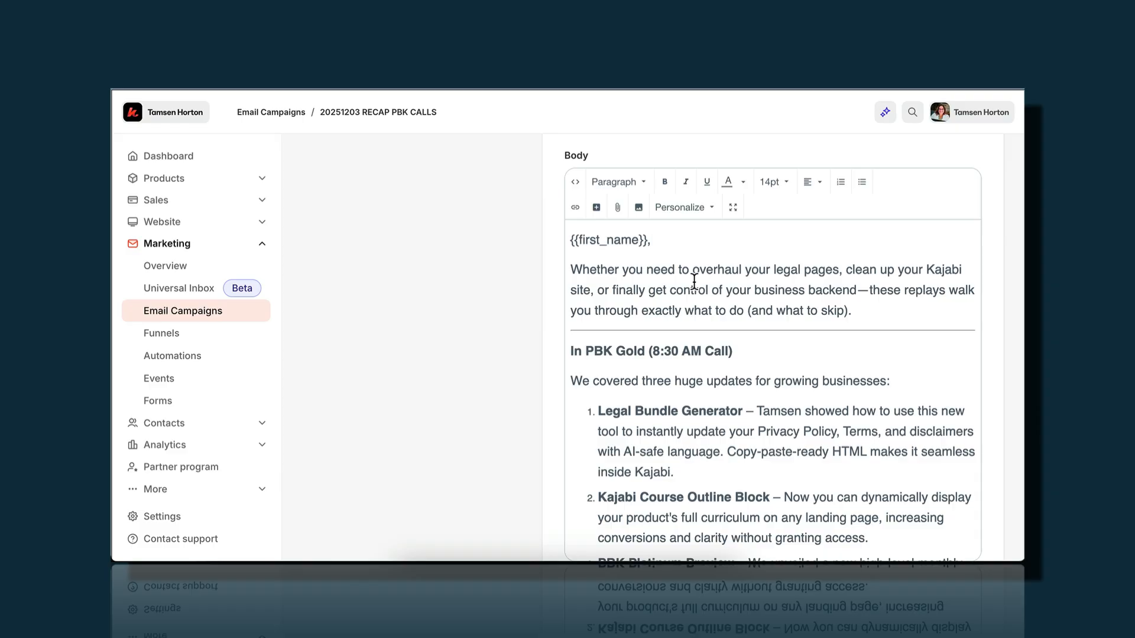
Set the "PBK Gold Call Replay" link in the Gold section's replay line to open in a new window
left_click(863, 310)
scroll(862, 311, "down", 2)
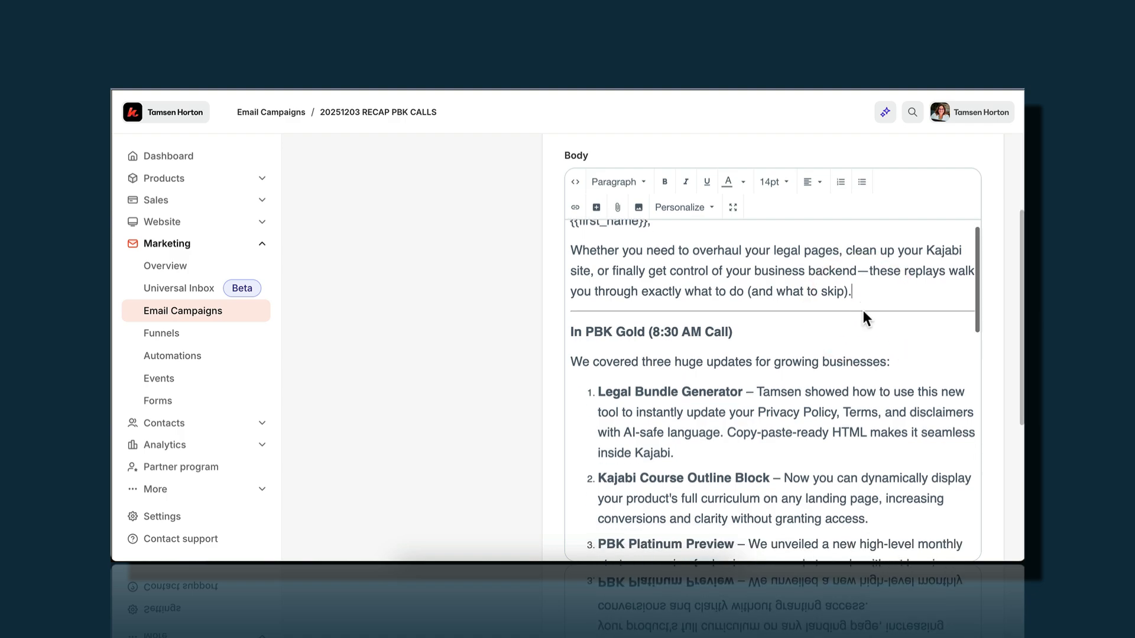
scroll(863, 316, "down", 2)
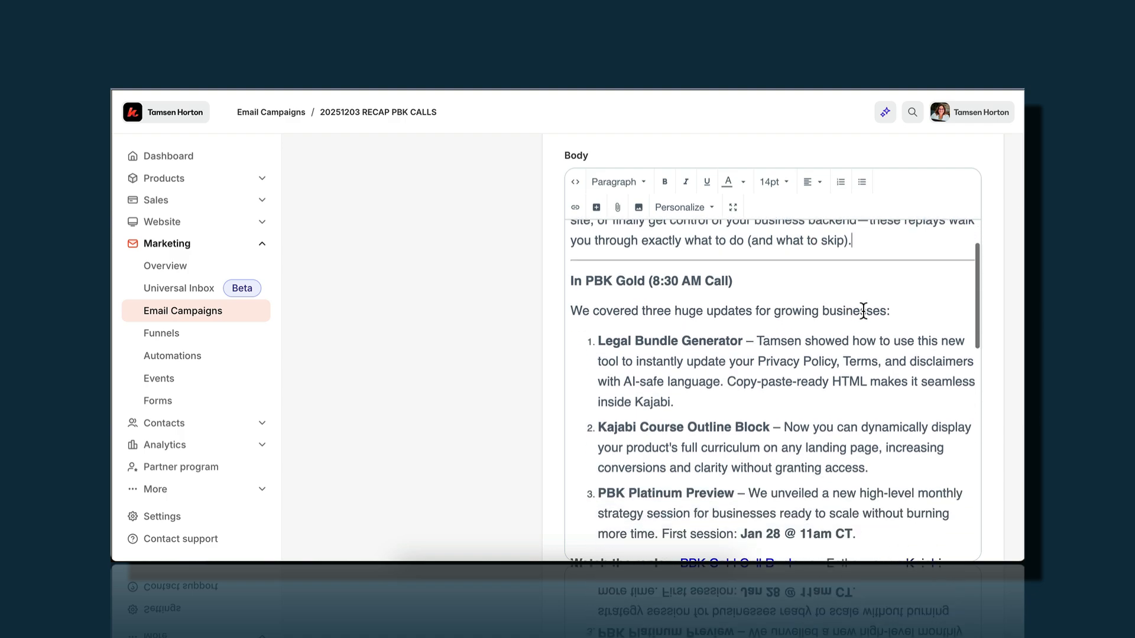
scroll(863, 310, "down", 2)
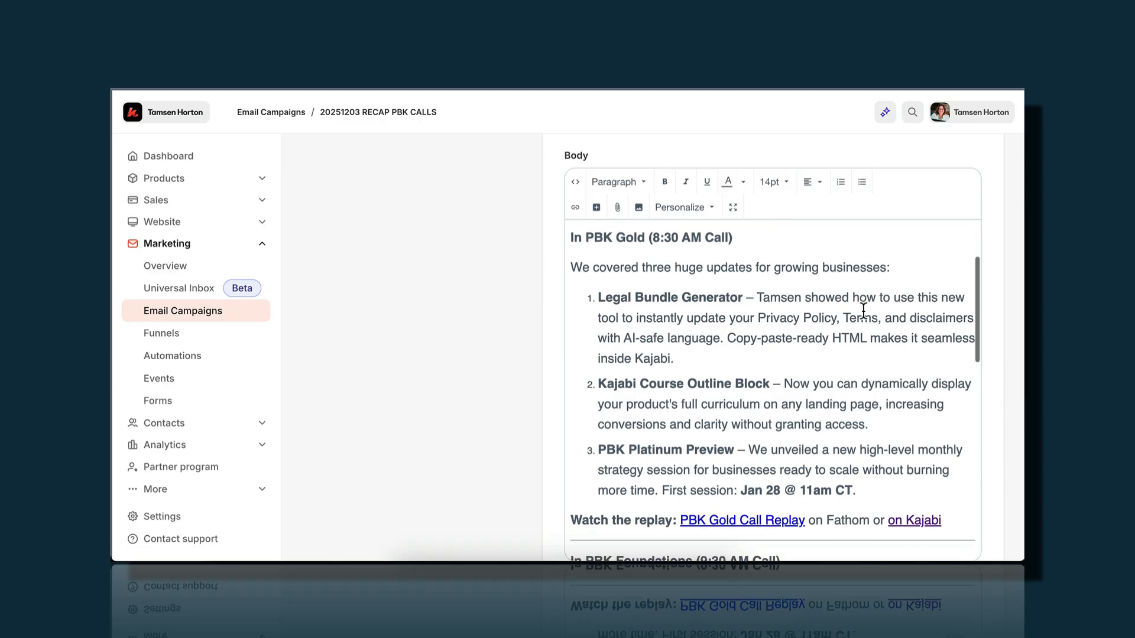
scroll(863, 311, "down", 2)
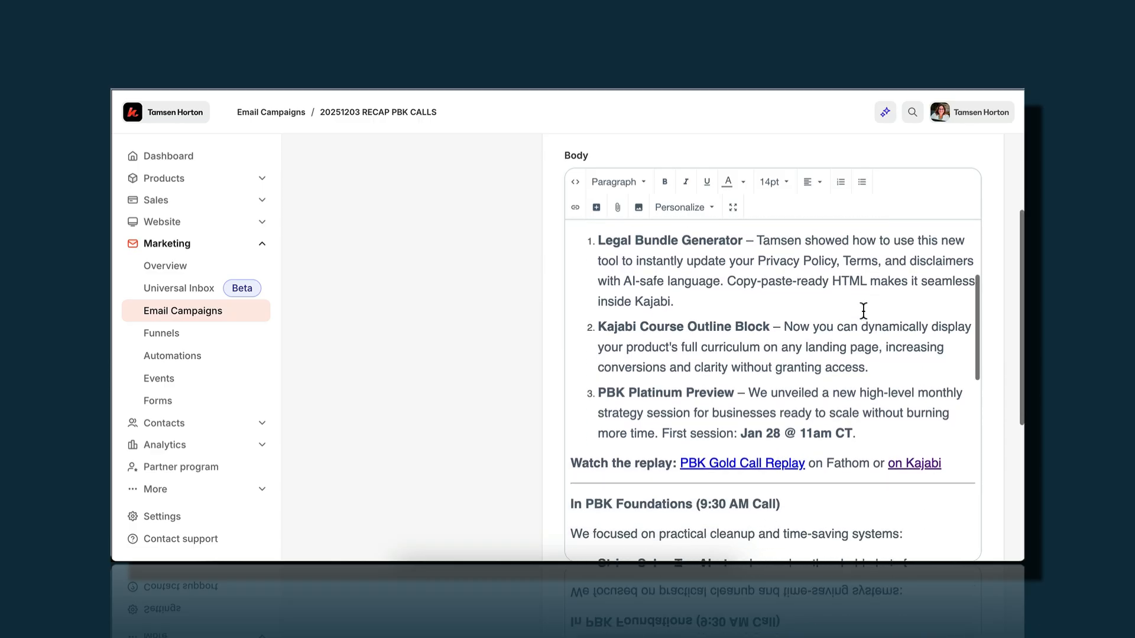
scroll(863, 310, "down", 4)
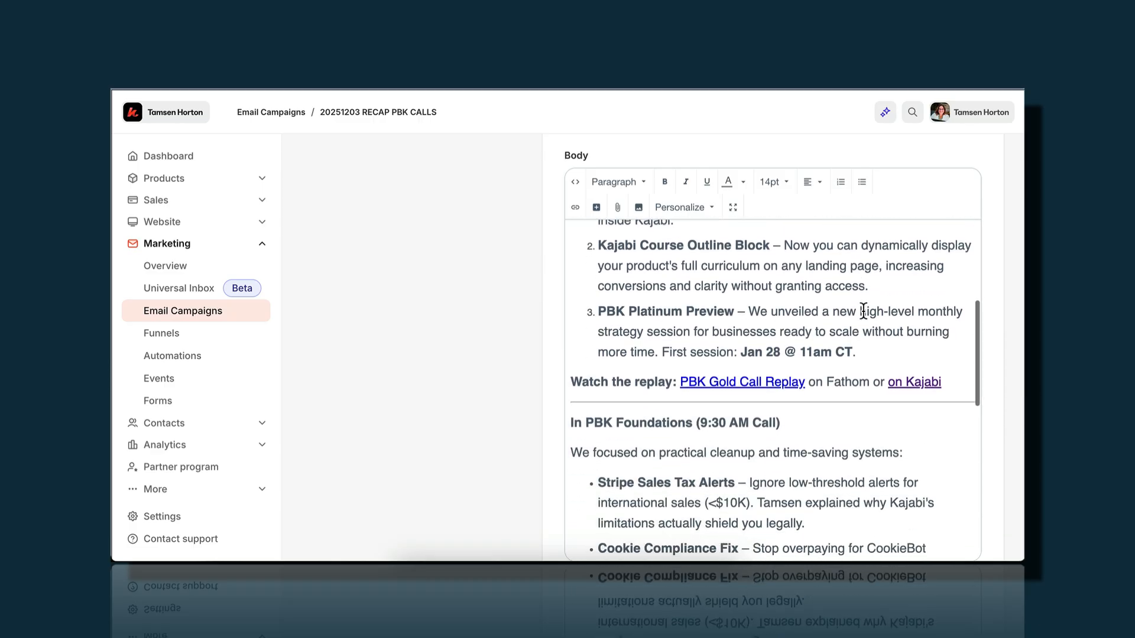
scroll(862, 310, "down", 1)
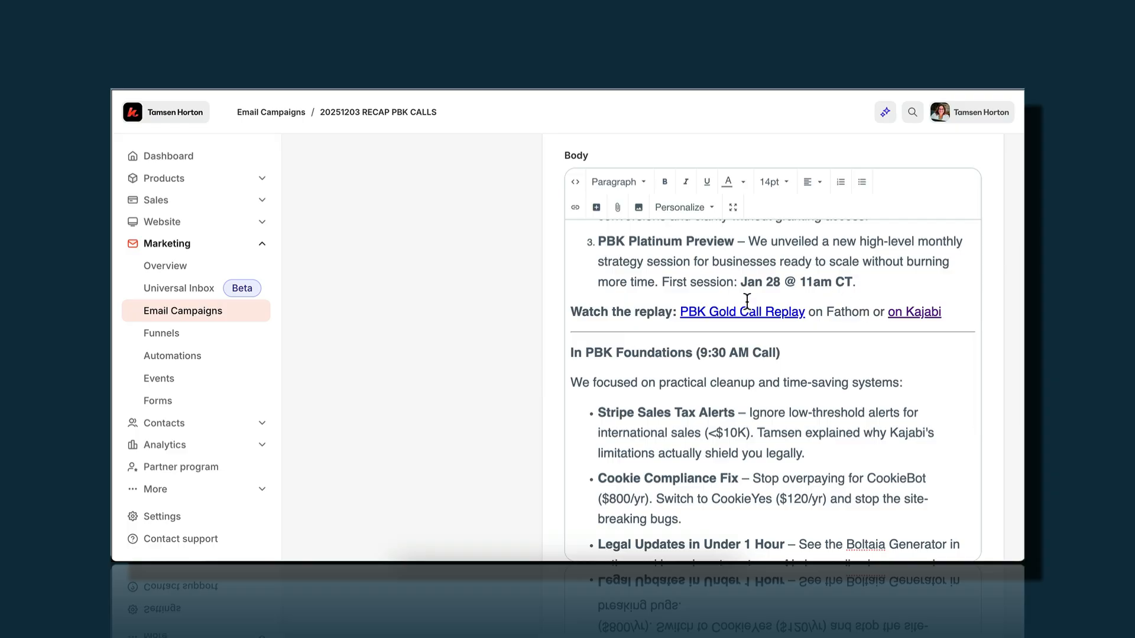
left_click_drag(680, 313, 799, 313)
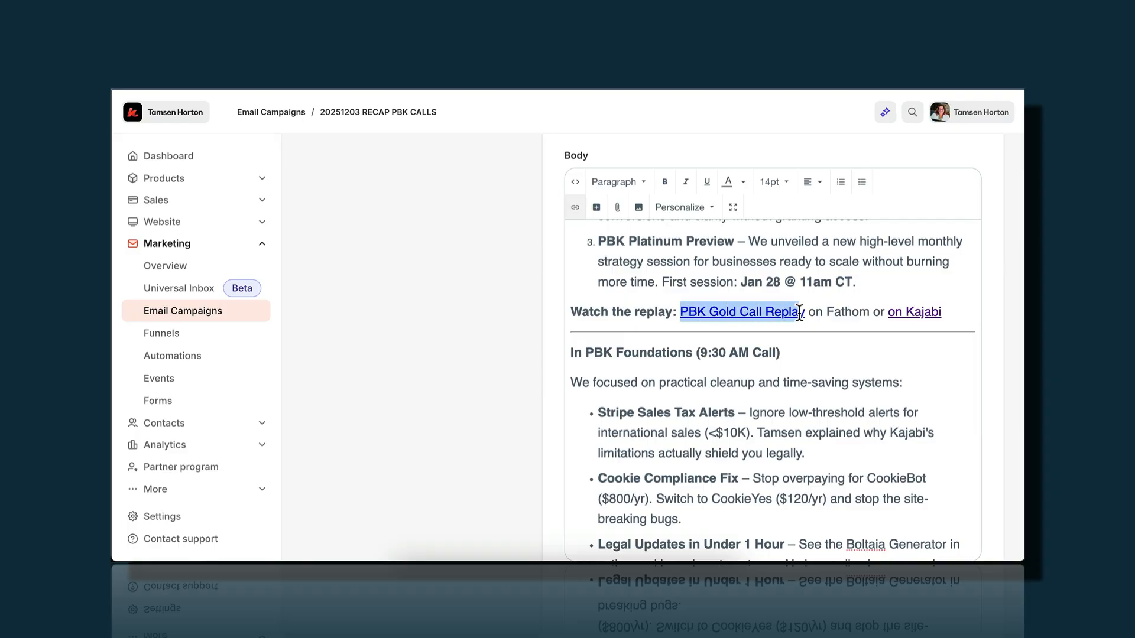
left_click(575, 207)
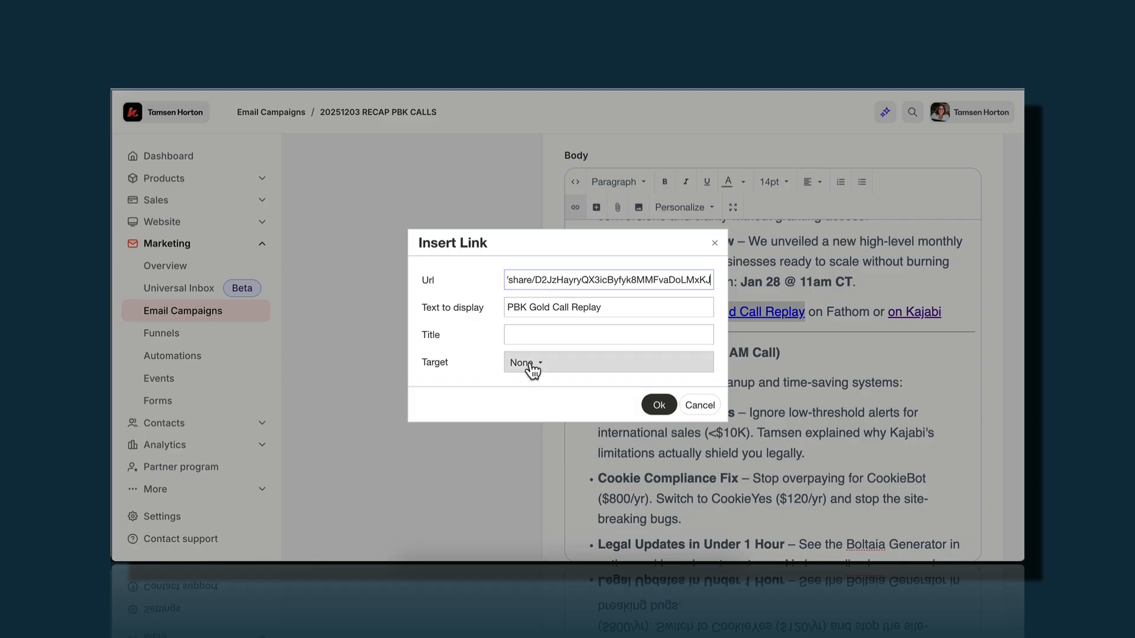
left_click(532, 367)
left_click(544, 414)
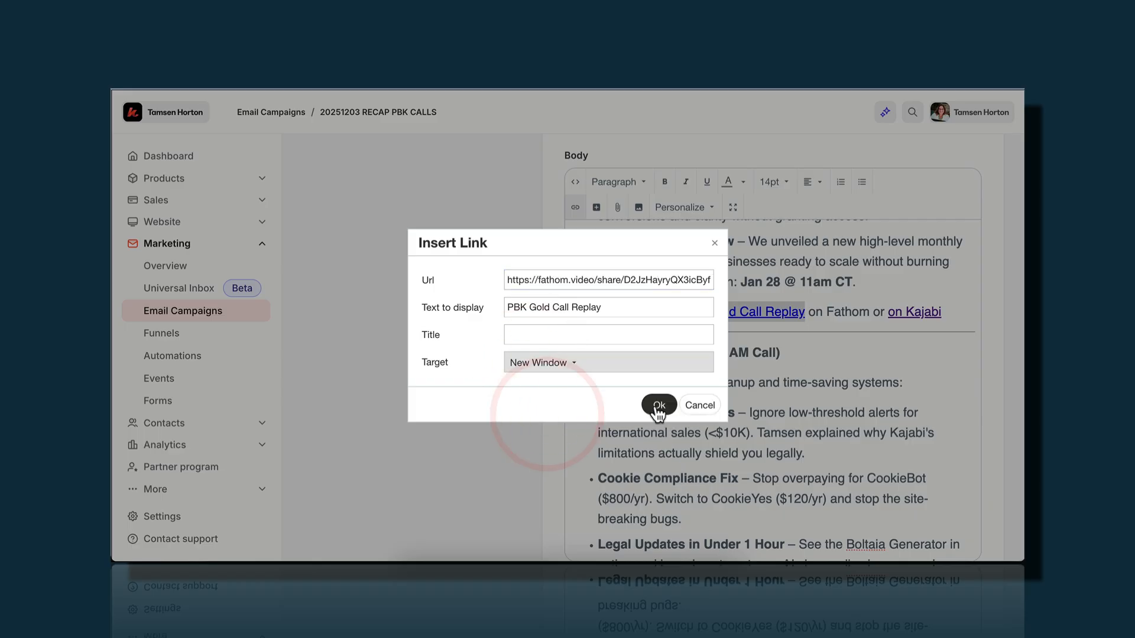
left_click(657, 408)
Set the "on Kajabi" link in the Gold section's replay line to open in a new window
left_click(893, 314)
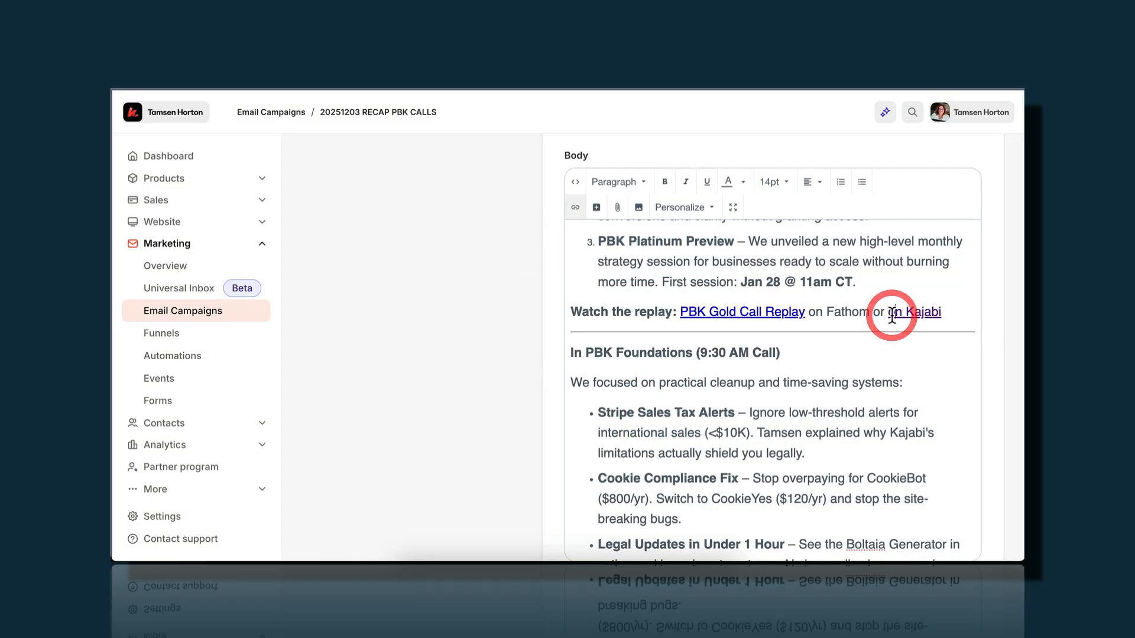
left_click_drag(892, 315, 943, 315)
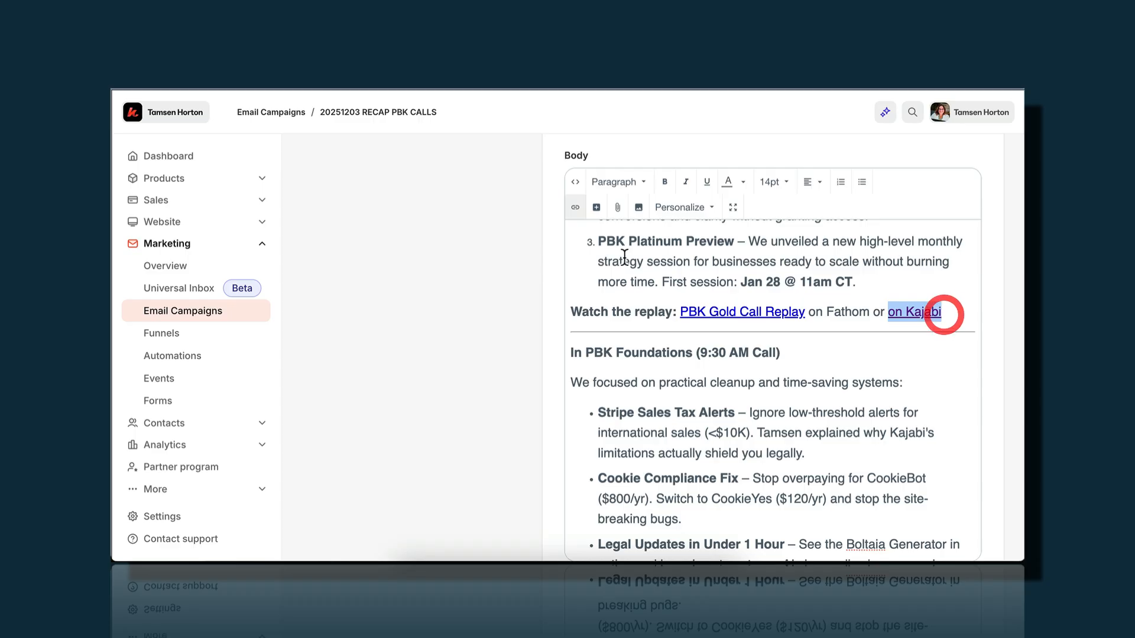
left_click(575, 212)
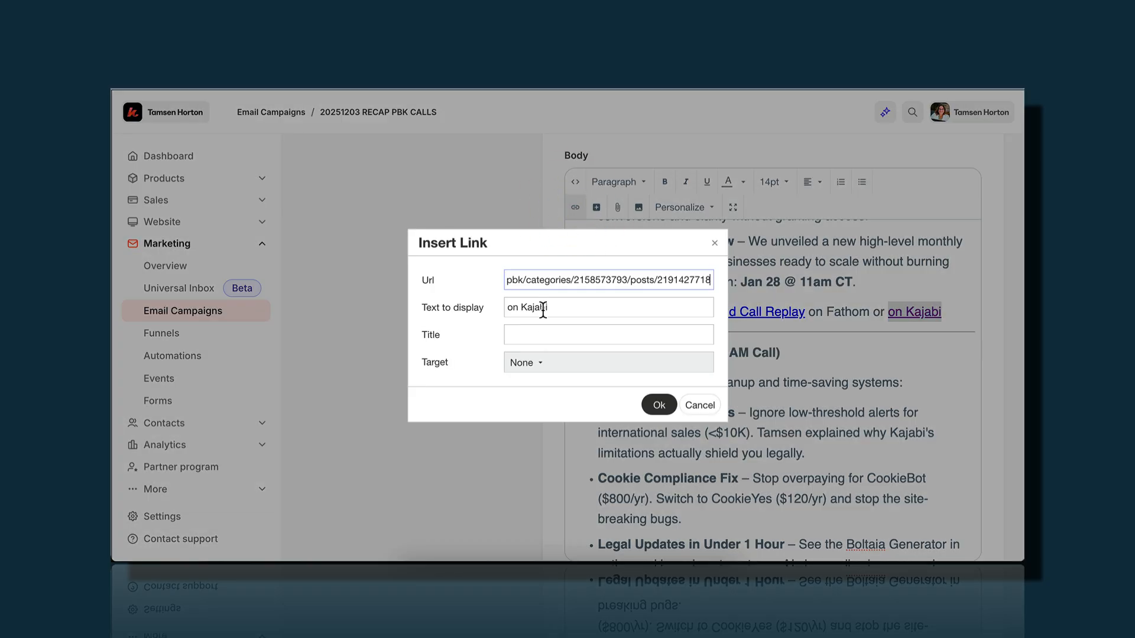
left_click(534, 365)
left_click(544, 416)
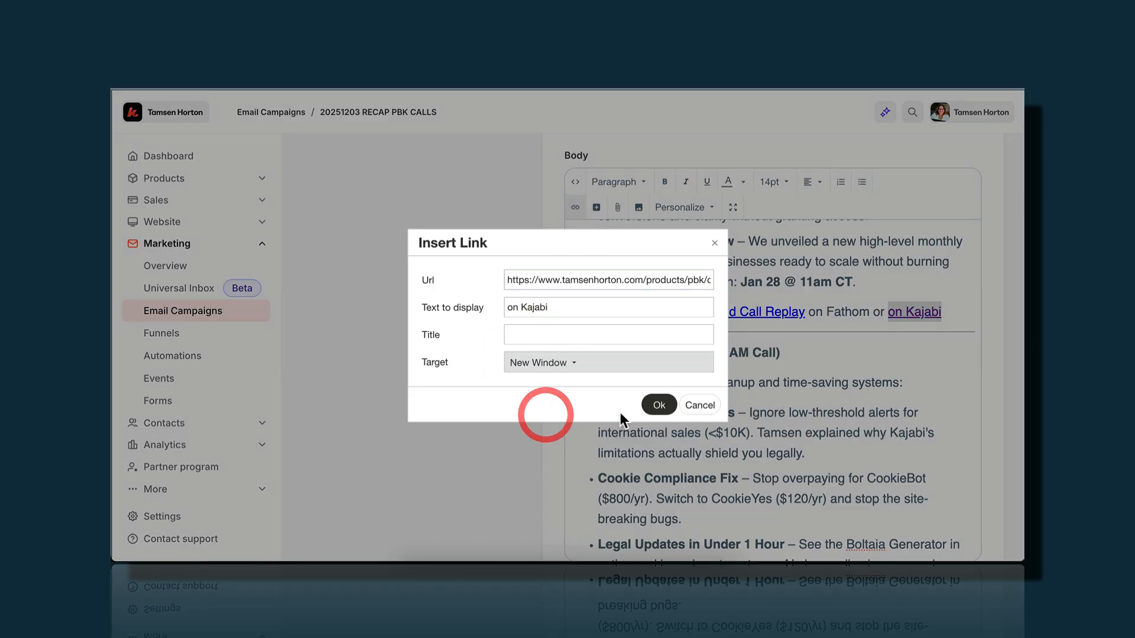
left_click(658, 404)
Set the "PBK Foundations Call Replay" link in the Foundations section to open in a new window
scroll(657, 404, "down", 5)
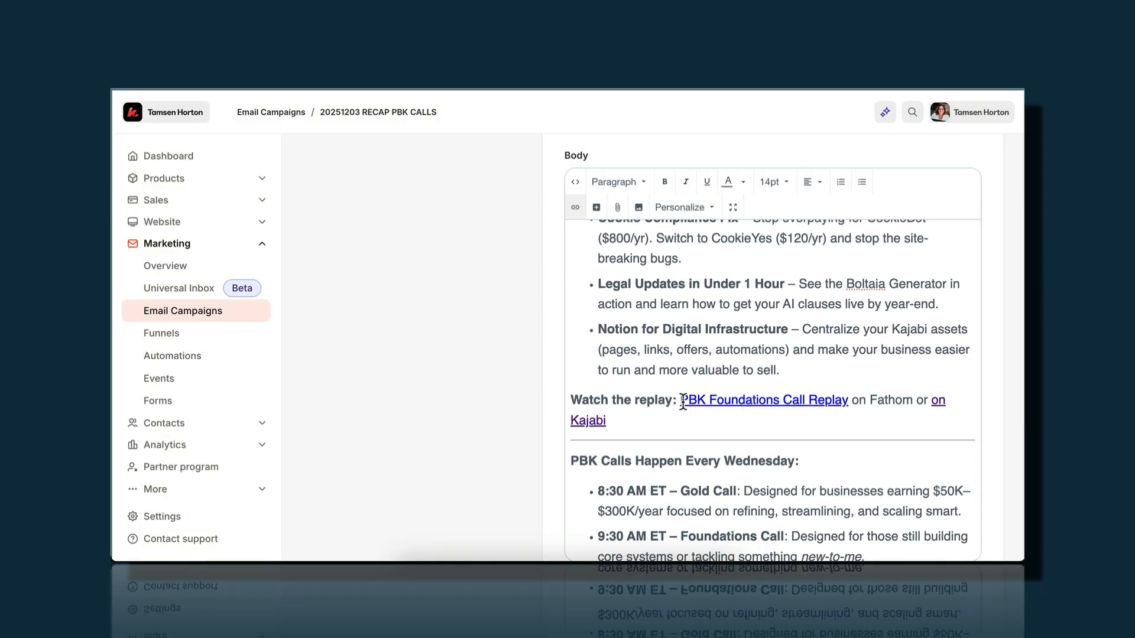
left_click_drag(680, 403, 849, 406)
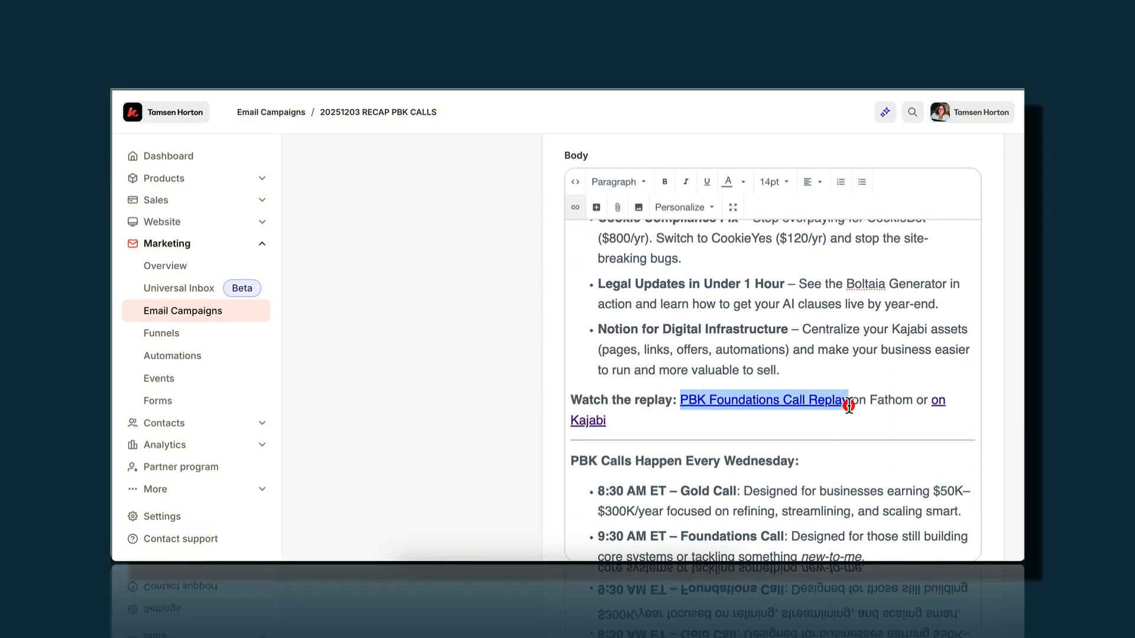
left_click(575, 207)
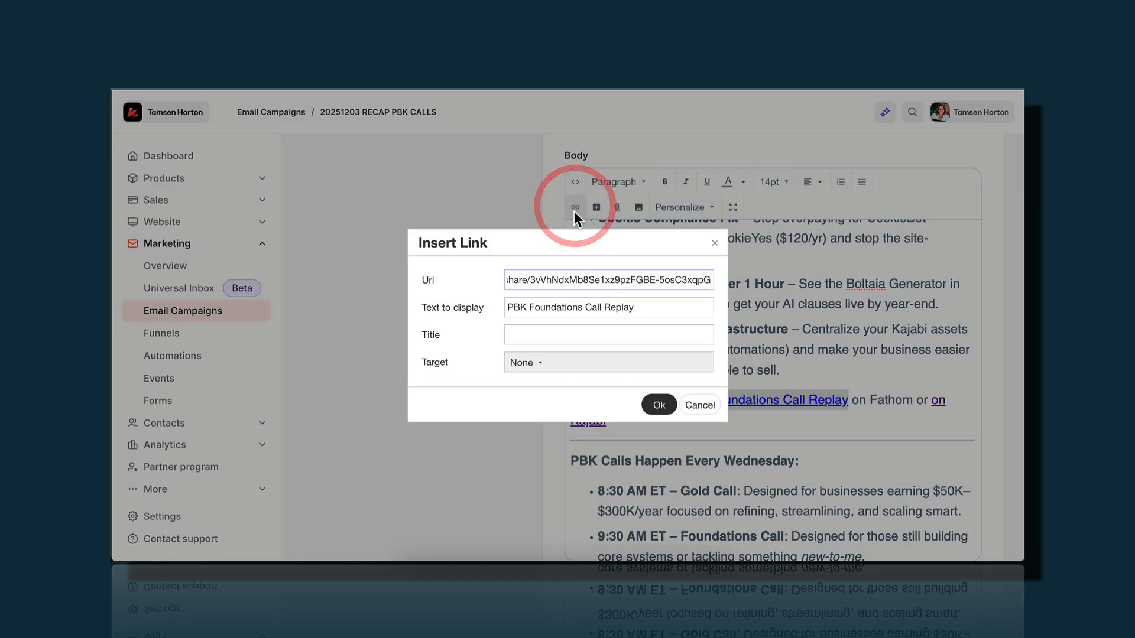
left_click(538, 362)
left_click(541, 416)
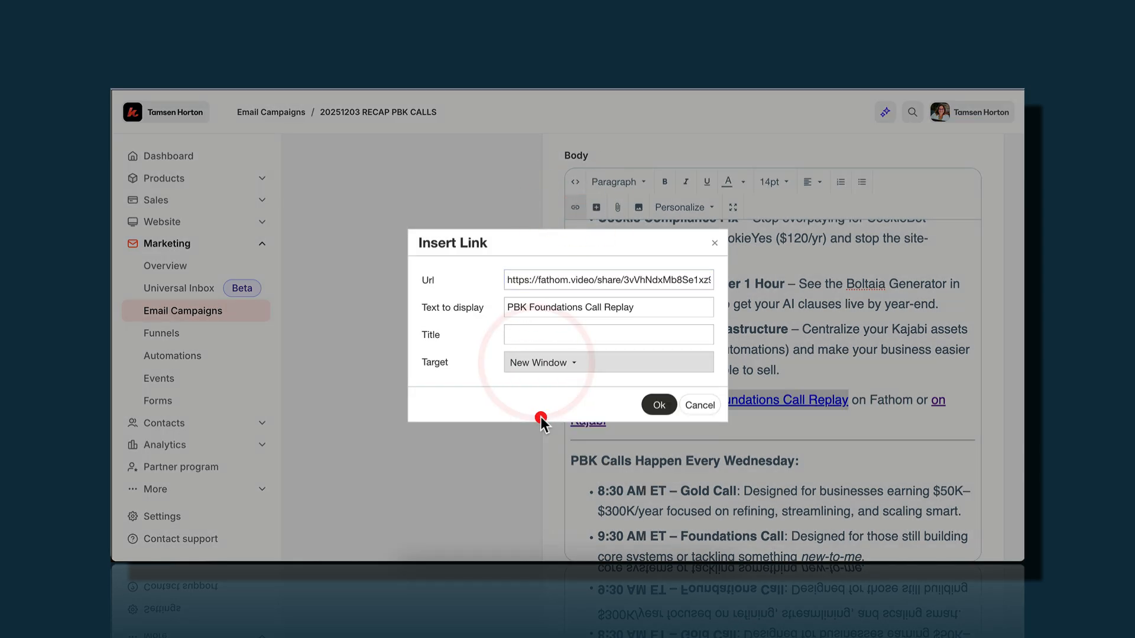
left_click(658, 406)
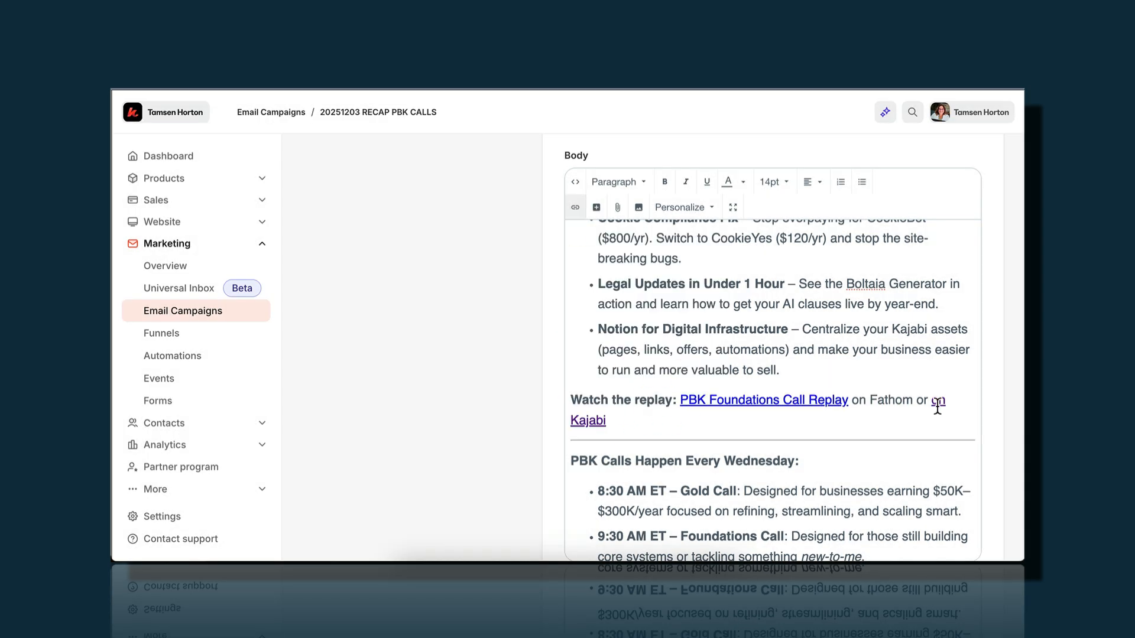
Set the "on Kajabi" link in the Foundations replay line to open in a new window
left_click(934, 402)
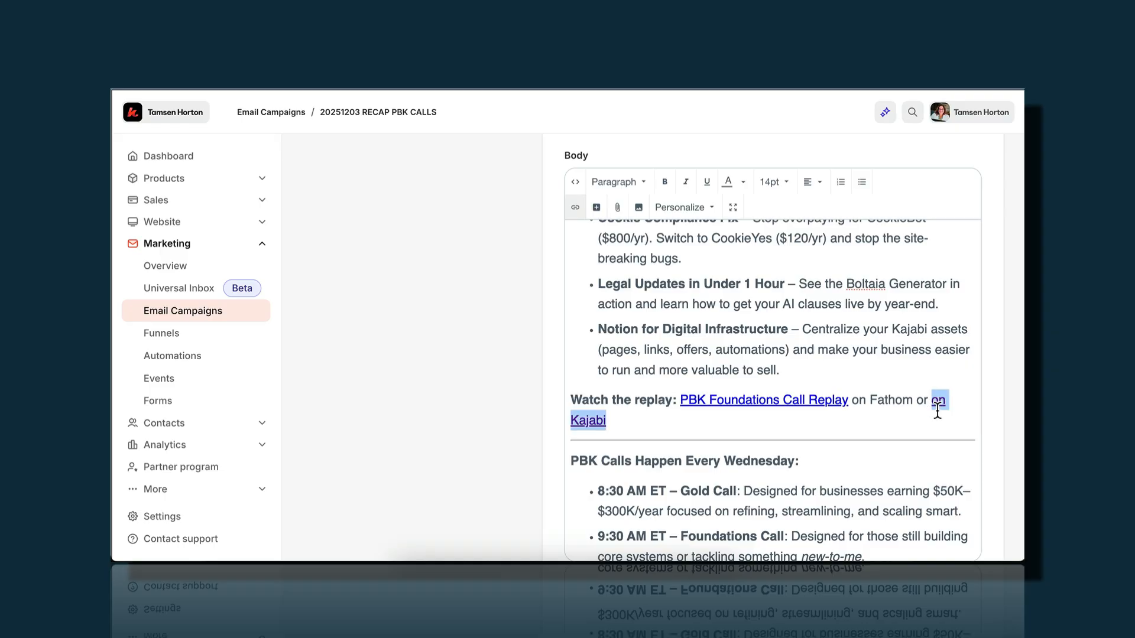
left_click(575, 208)
left_click(538, 362)
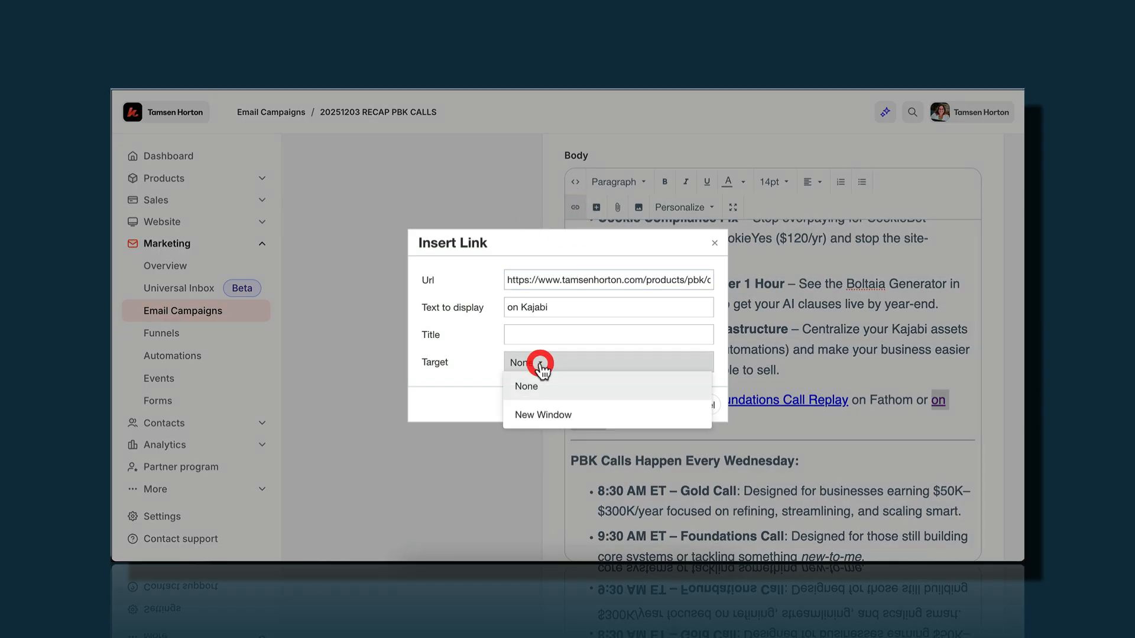
left_click(545, 420)
left_click(658, 404)
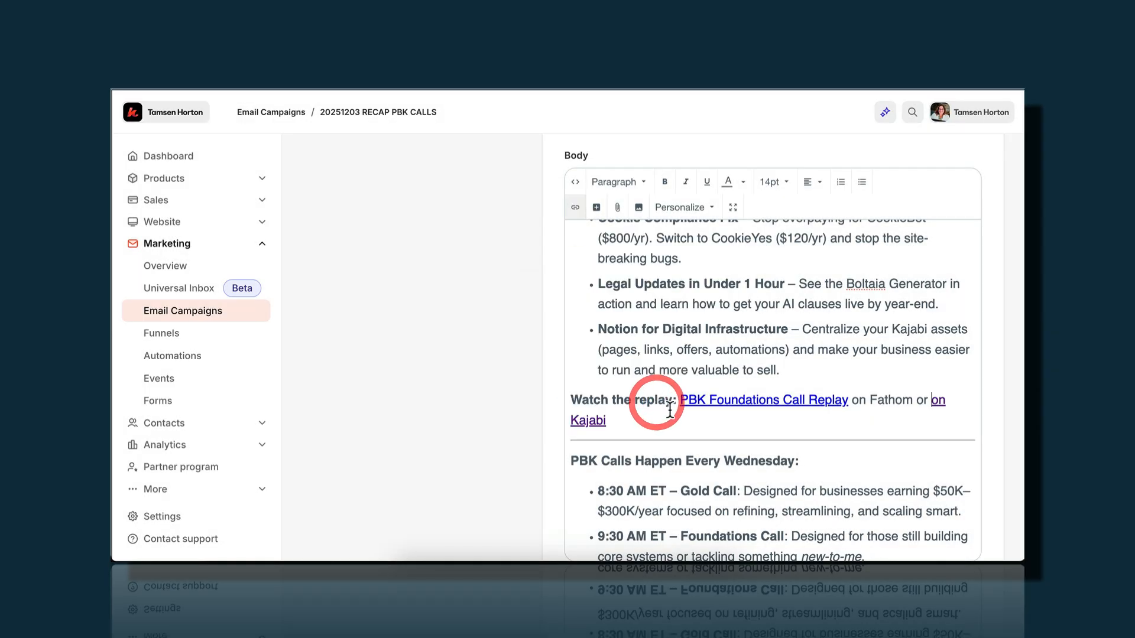
Set the "Submit a Question" link near the end of the email to open in a new window
scroll(661, 414, "down", 5)
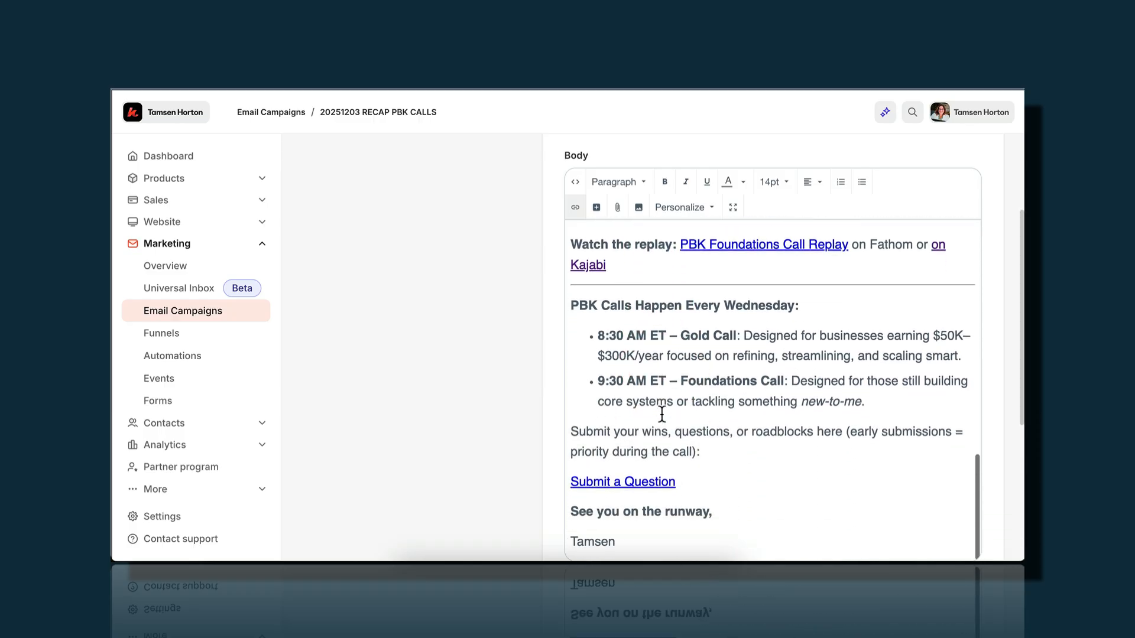
left_click(621, 395)
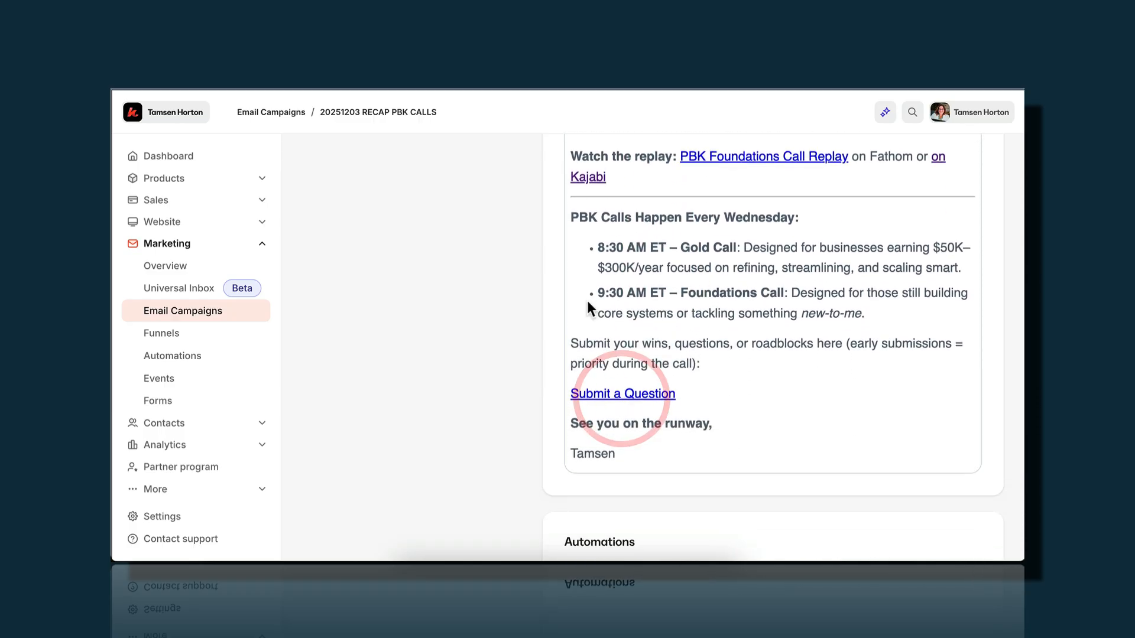
left_click_drag(681, 396, 562, 393)
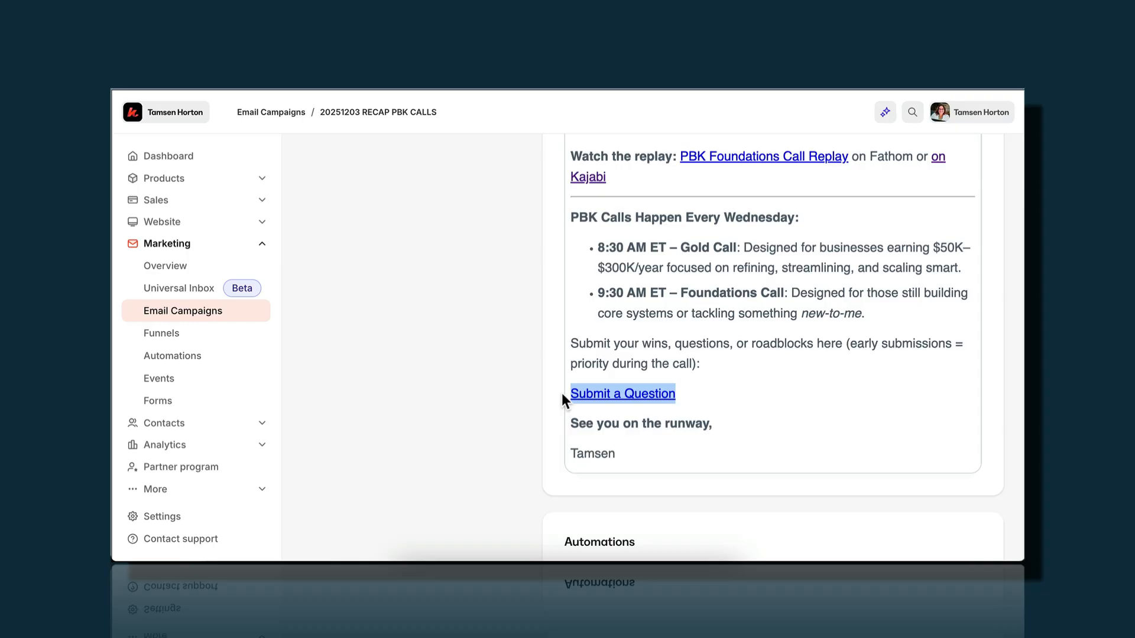
scroll(569, 311, "up", 2)
scroll(561, 268, "up", 5)
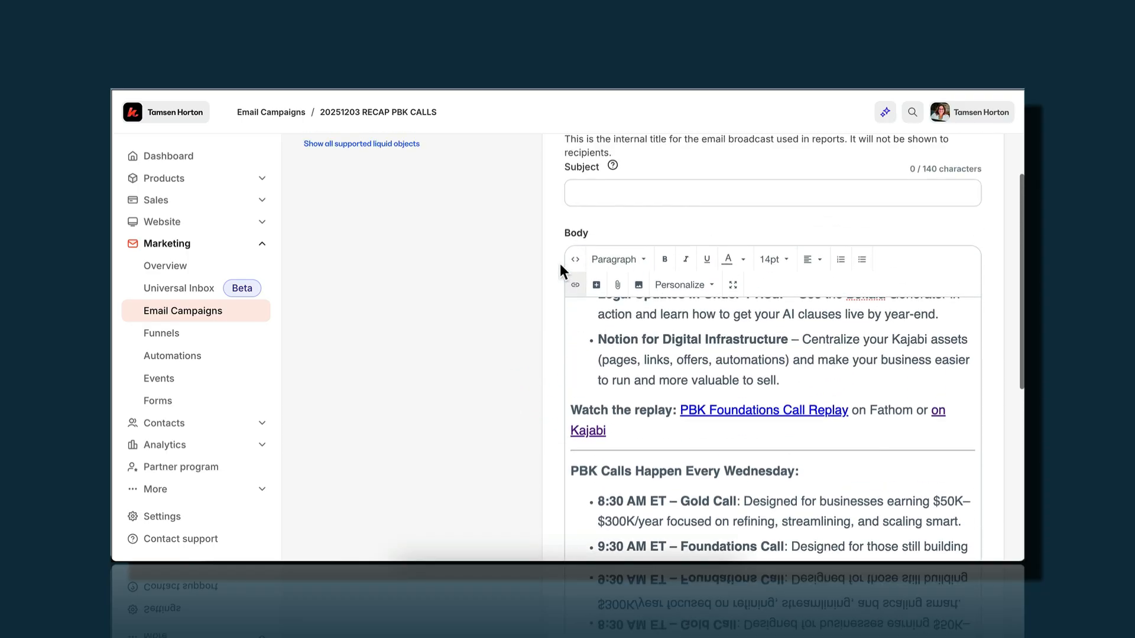
left_click(576, 295)
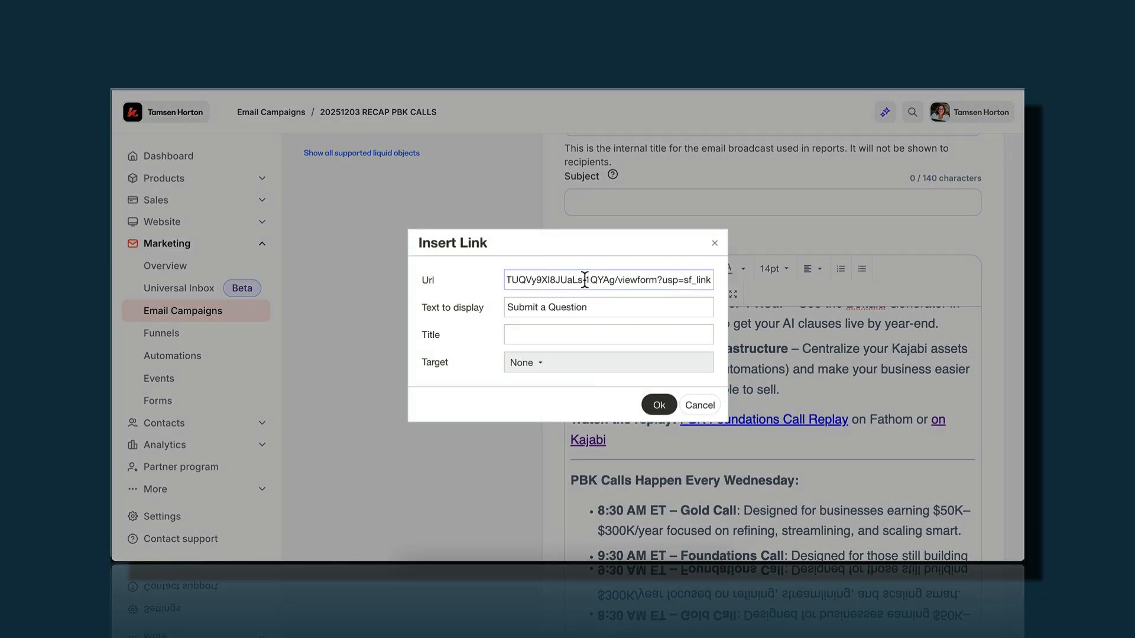
left_click(536, 362)
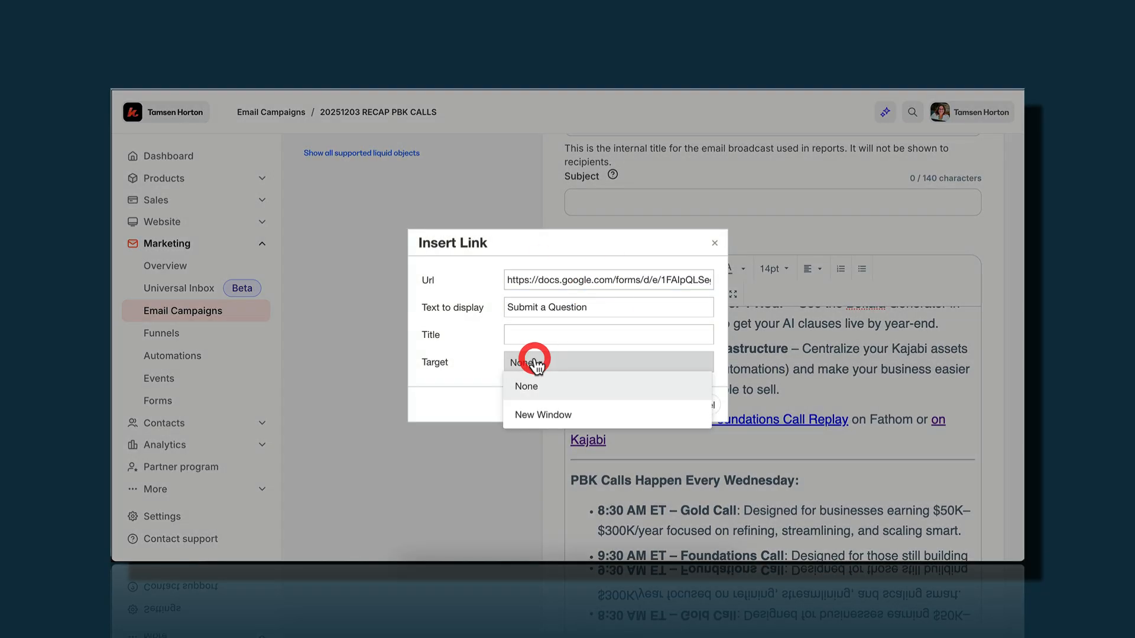
left_click(540, 415)
left_click(658, 405)
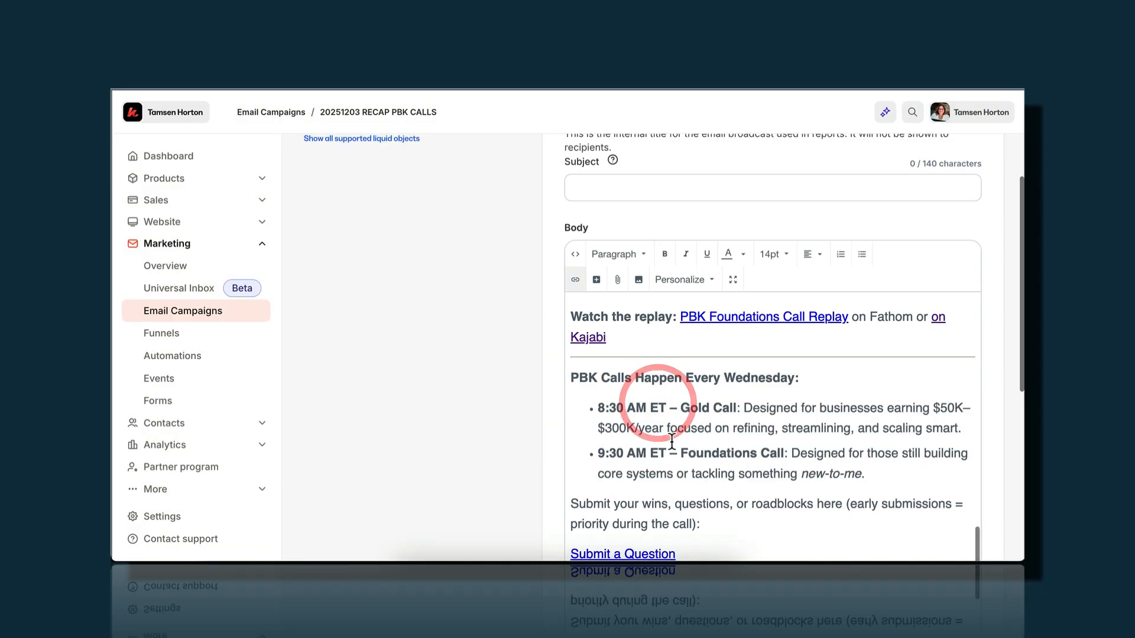
Switch to Notion and copy the subject line text "Legal Made Simple + Kajabi Upgrades: This Week's PBK Call Replays Are Live" from the email draft
scroll(662, 426, "down", 2)
scroll(671, 442, "down", 1)
scroll(729, 418, "down", 1)
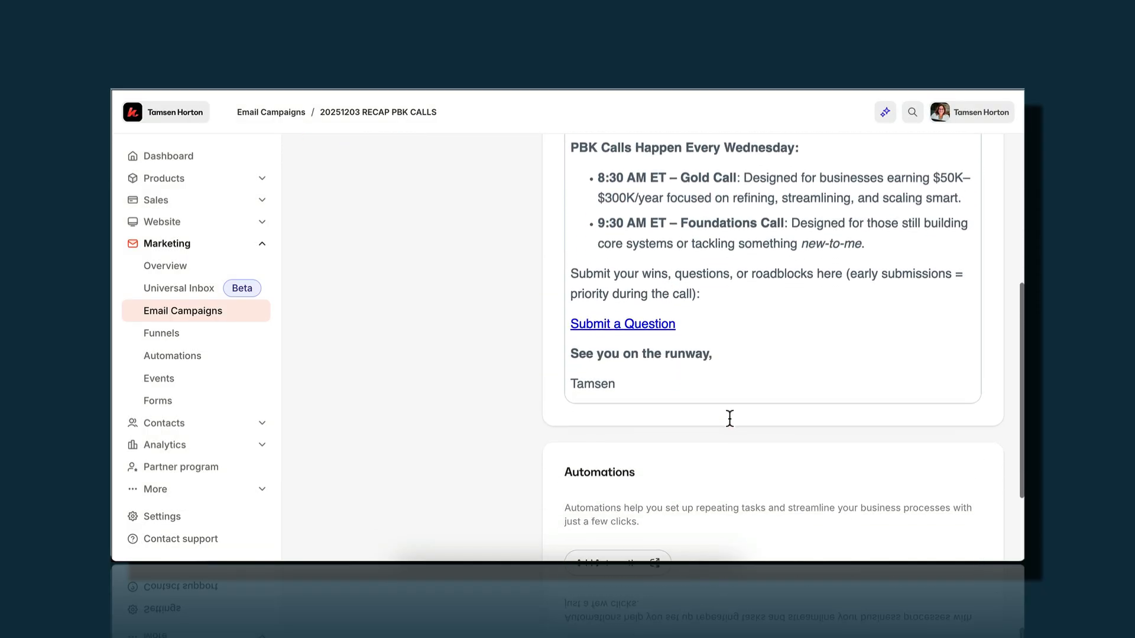
scroll(730, 420, "up", 6)
scroll(730, 421, "up", 2)
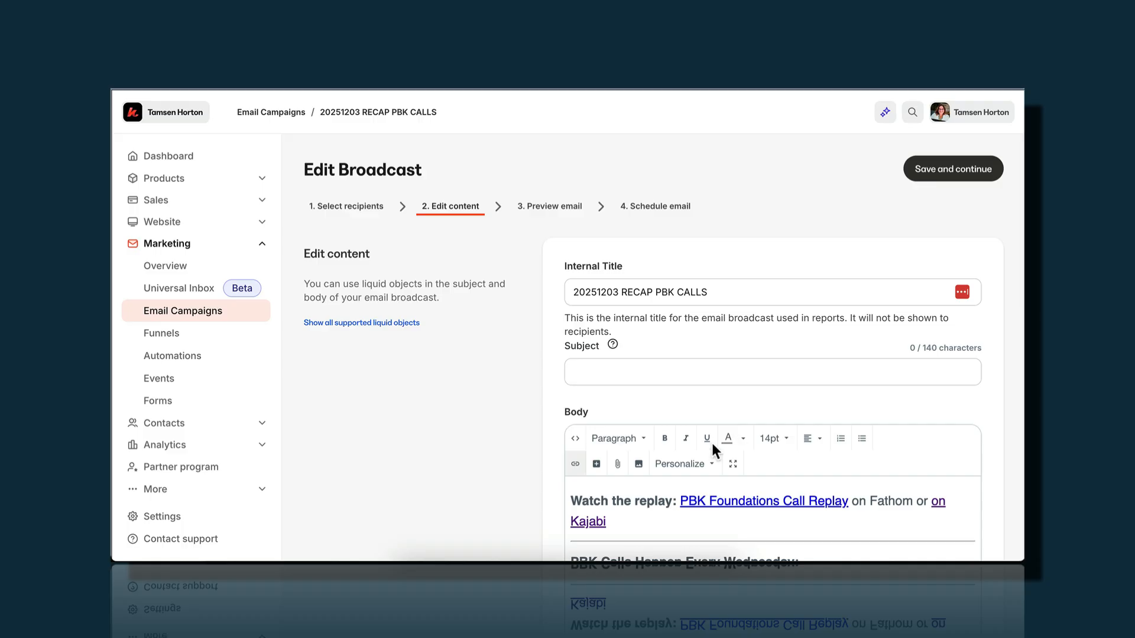
left_click(653, 558)
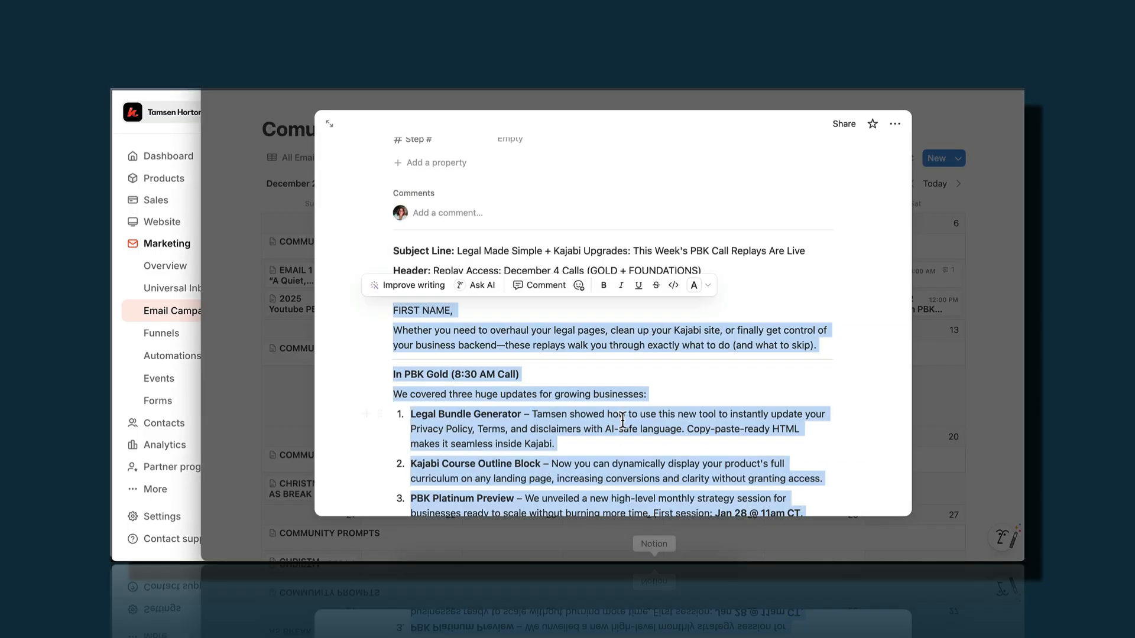
left_click(618, 378)
scroll(618, 379, "up", 1)
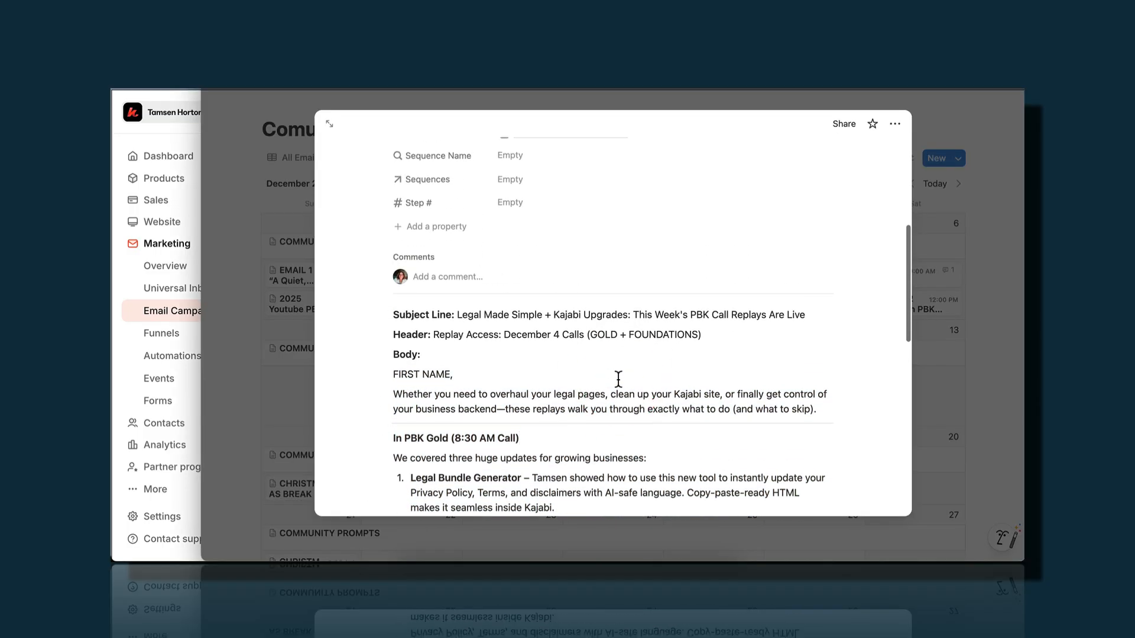
left_click(536, 314)
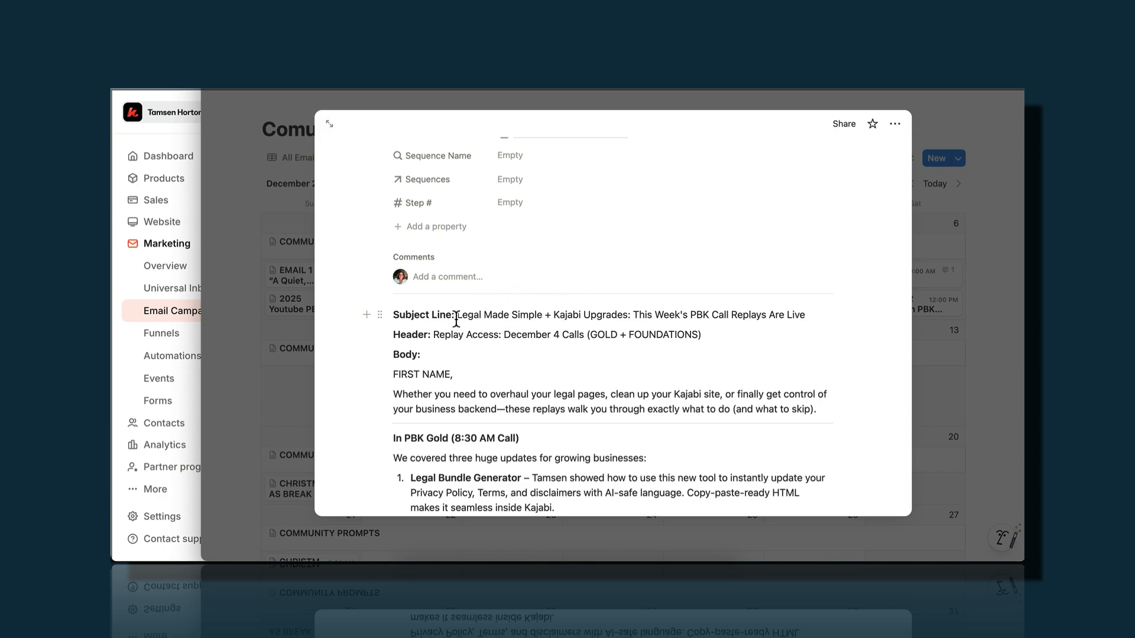
left_click_drag(457, 314, 814, 318)
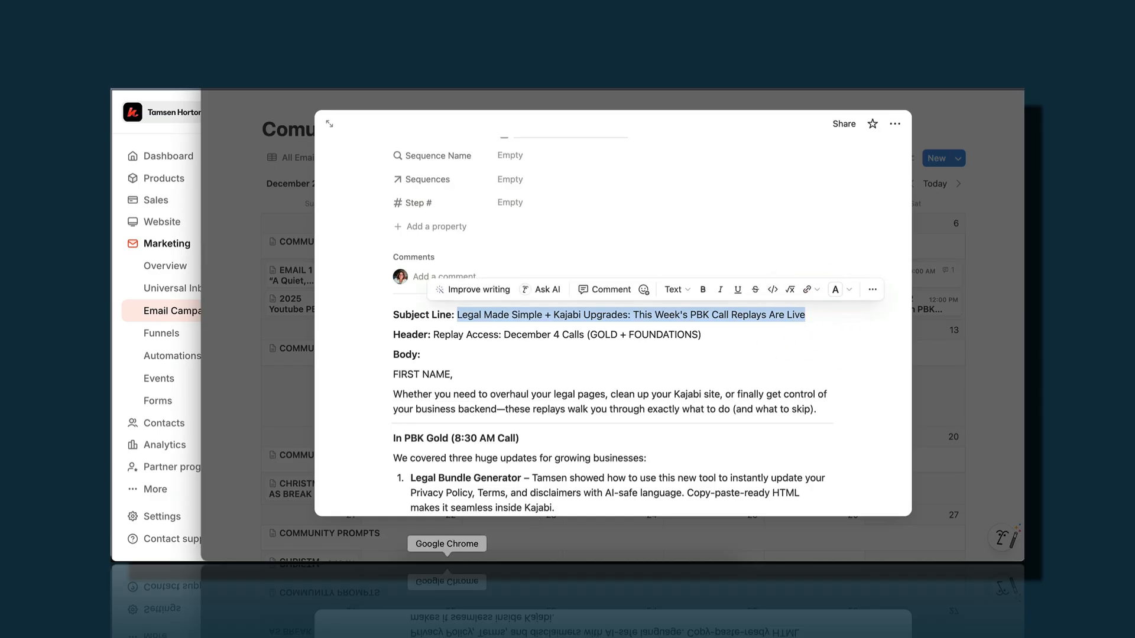
Back in Kajabi in Chrome, set the broadcast's subject to "Legal Made Simple + Kajabi Upgrades: This Week's PBK Call Replays Are Live"
left_click(447, 561)
left_click(617, 372)
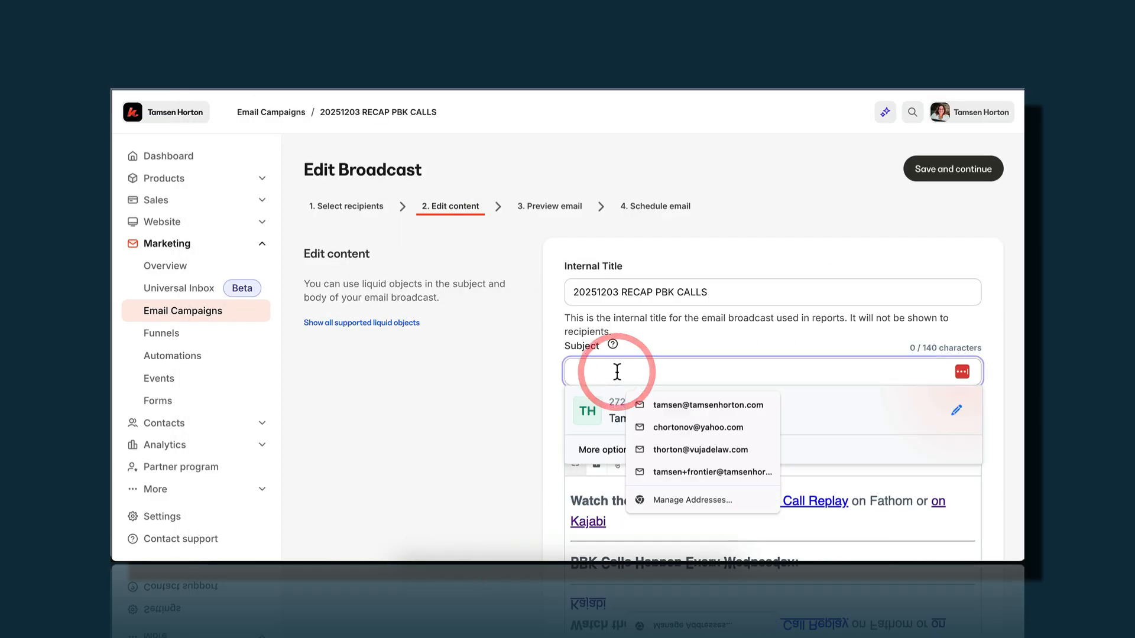
type("Legal Made Simple + Kajabi Upgrades: This Week's PBK Call Replays Are Live")
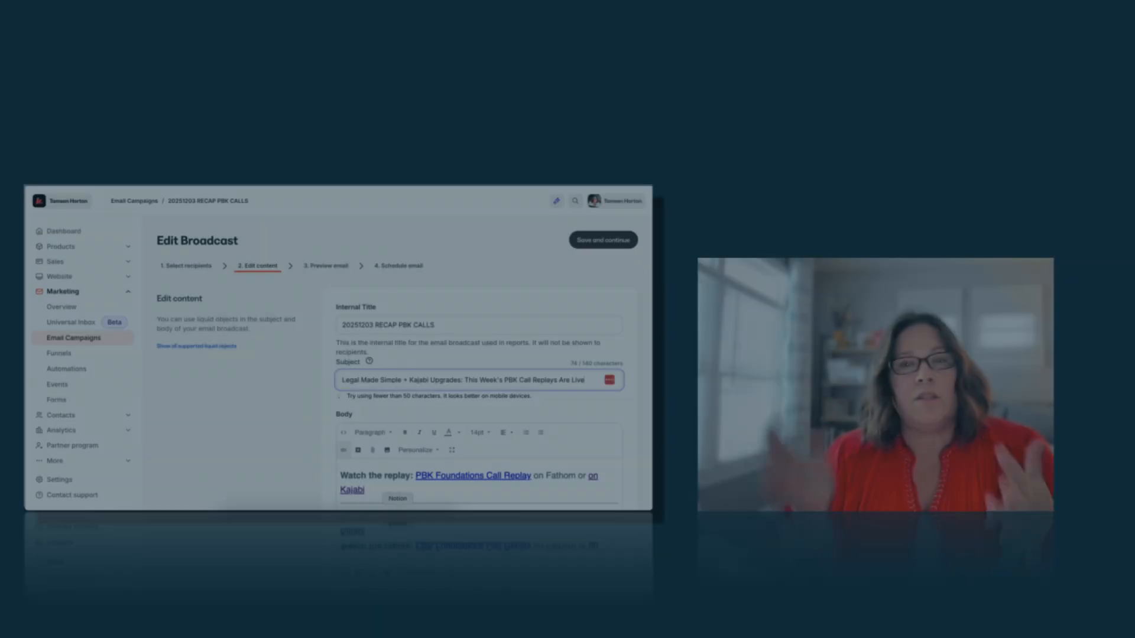
In Notion, close the 20251203 RECAP PBK CALLS page and look over the December 2025 communications calendar
scroll(388, 373, "up", 10)
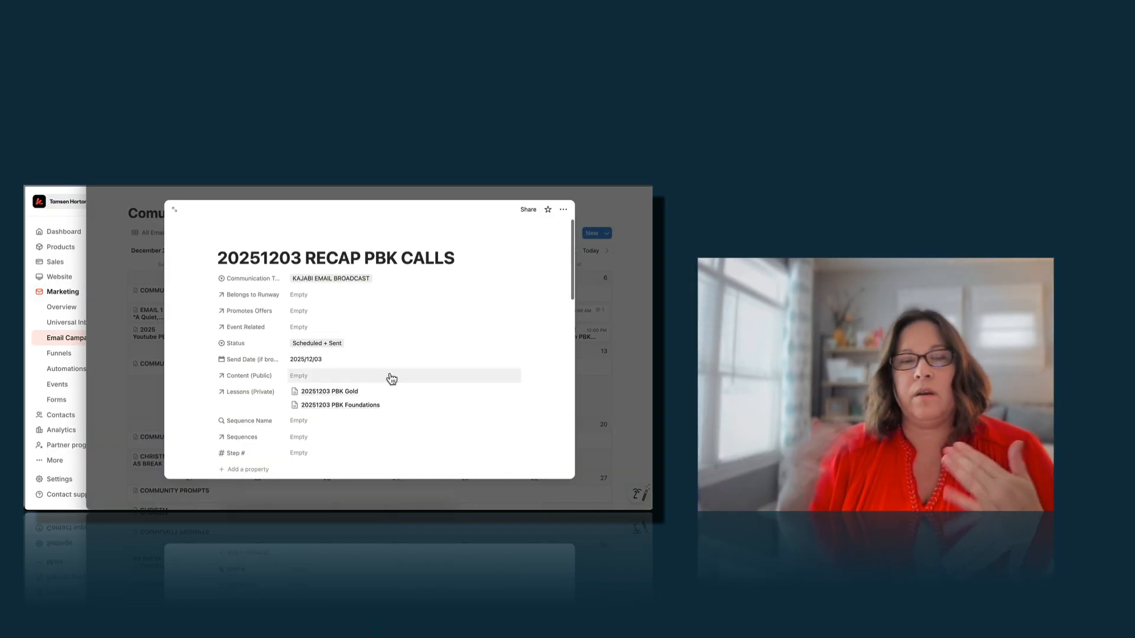
left_click(315, 195)
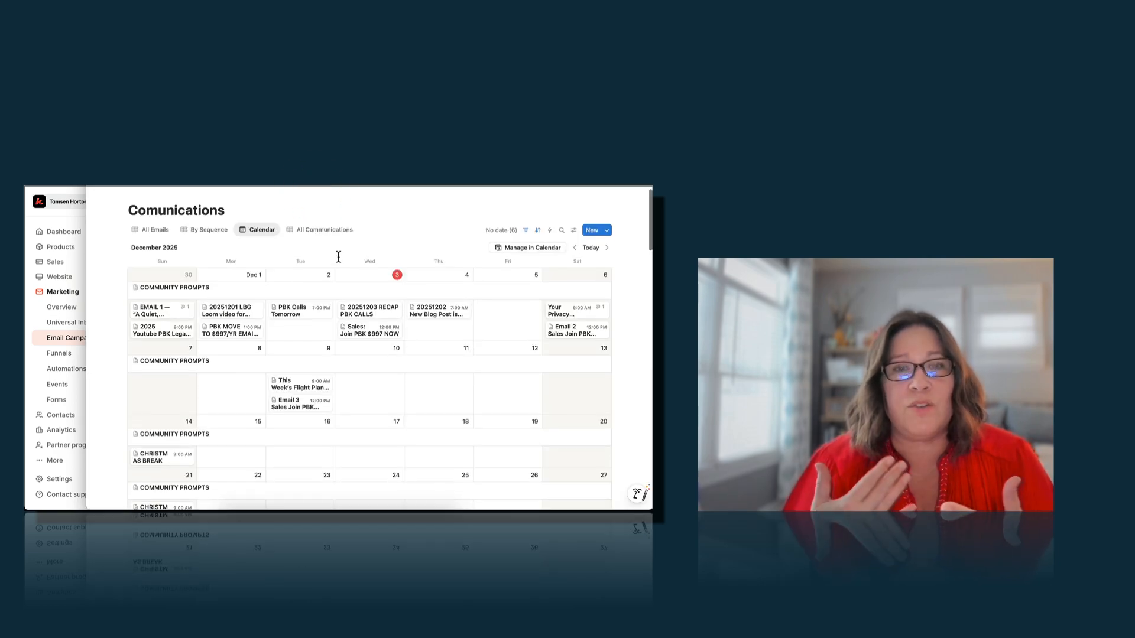
scroll(338, 257, "down", 1)
scroll(338, 257, "up", 1)
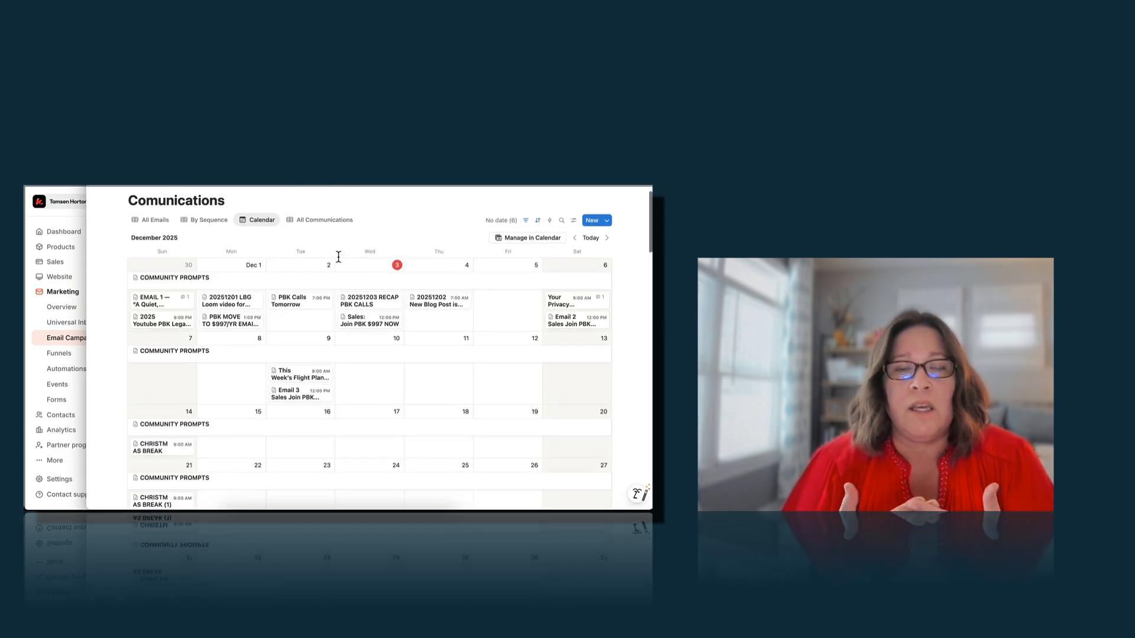
Open the "Sales: Join PBK $997 NOW" calendar entry, review its properties and email copy, and close it
left_click(358, 323)
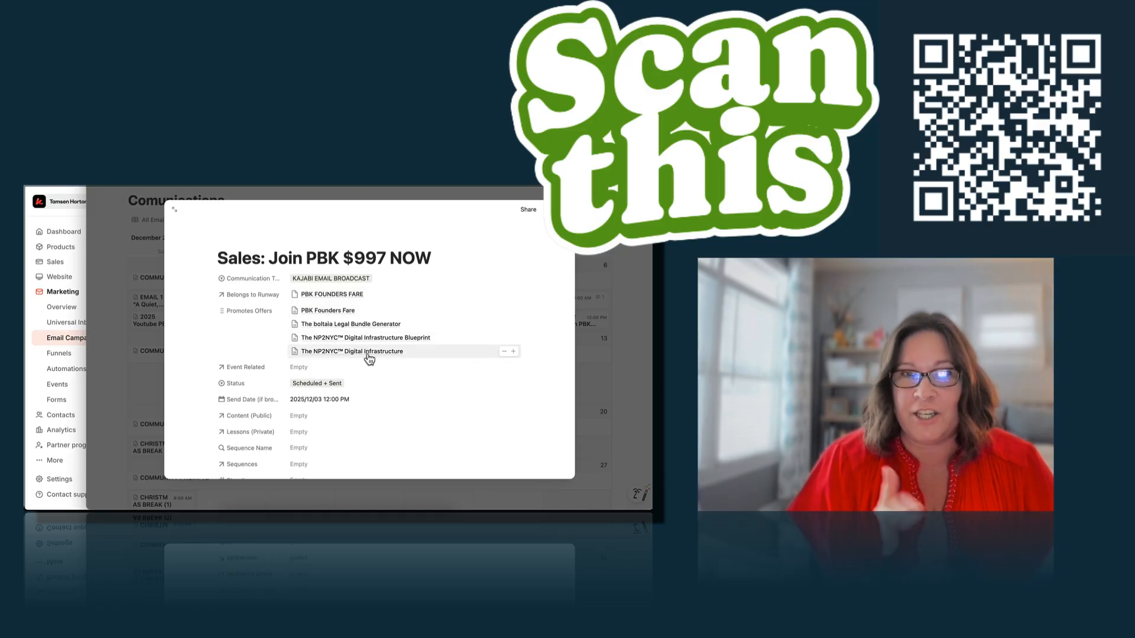
scroll(366, 361, "down", 3)
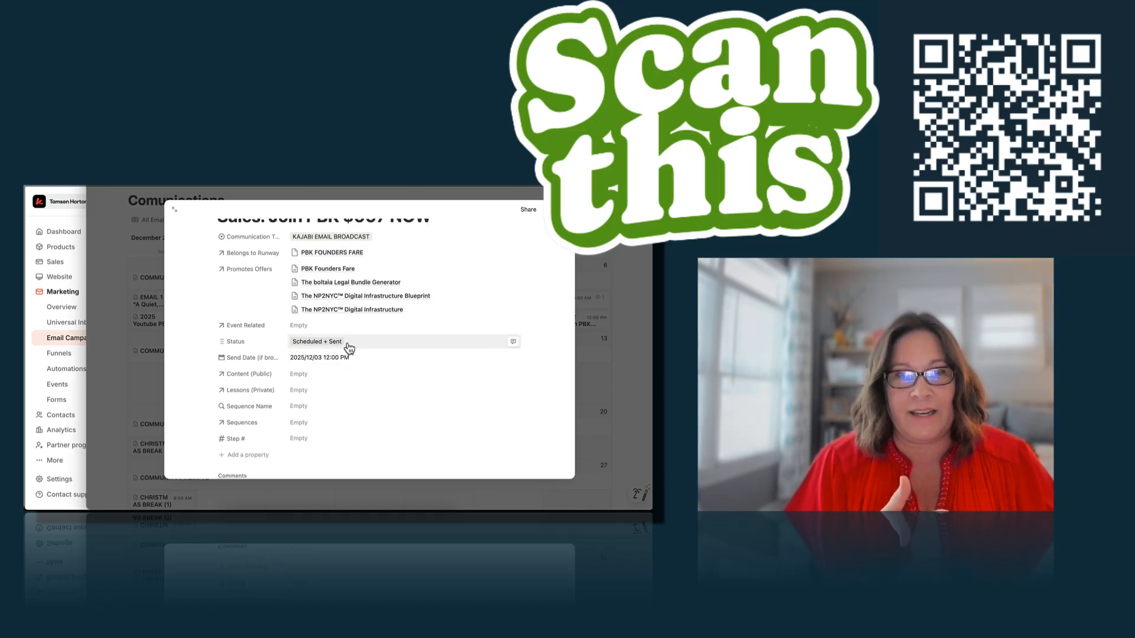
scroll(358, 363, "down", 10)
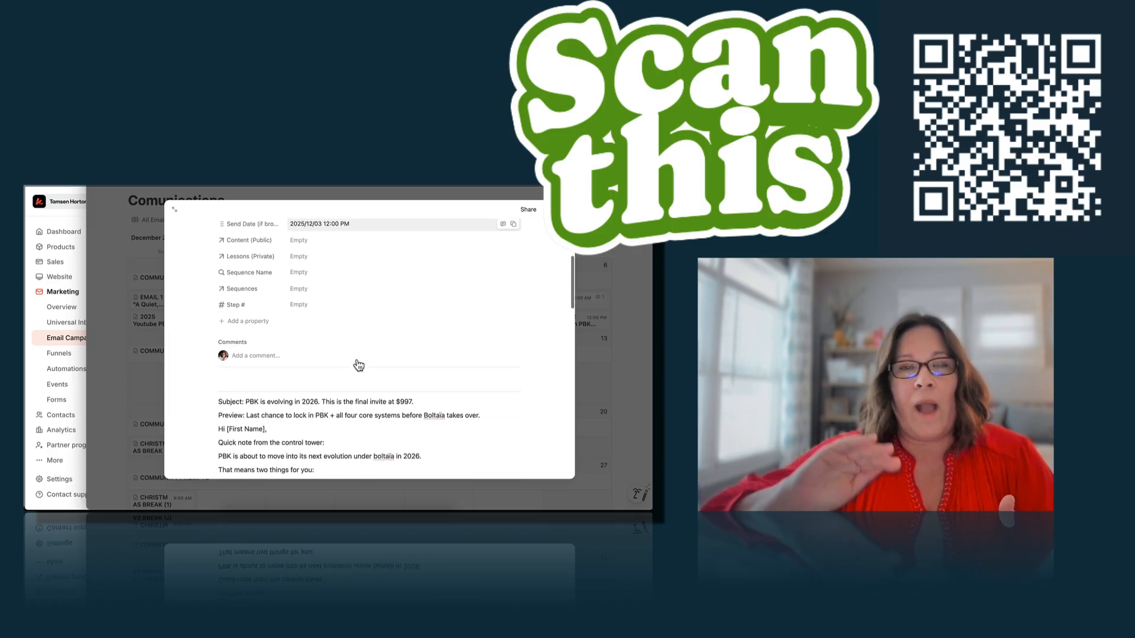
scroll(357, 359, "down", 5)
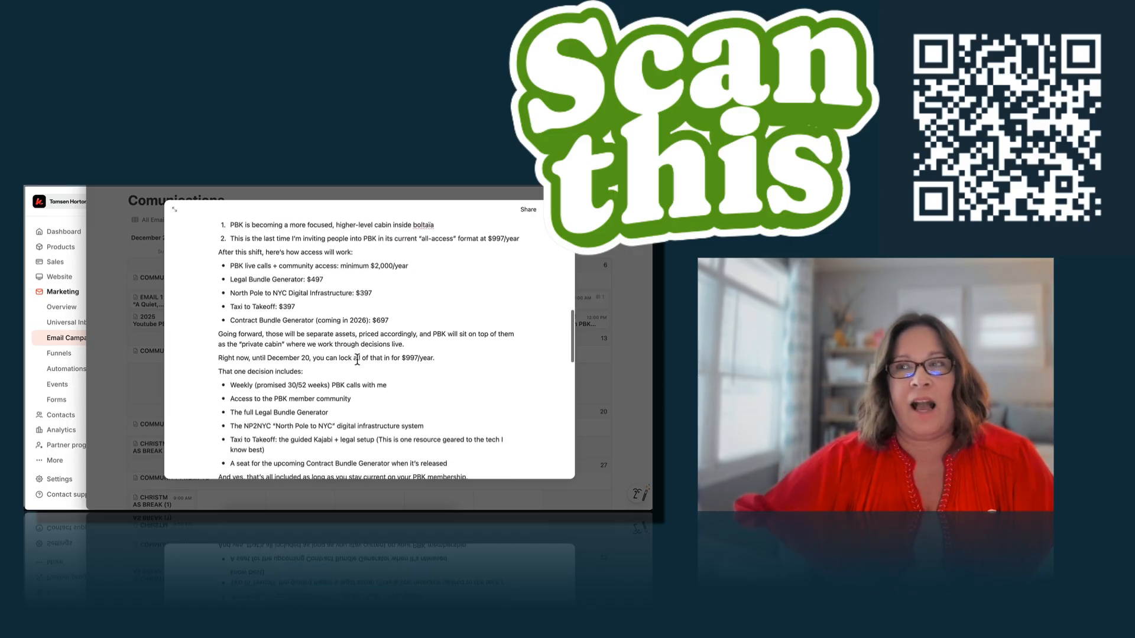
scroll(357, 360, "down", 8)
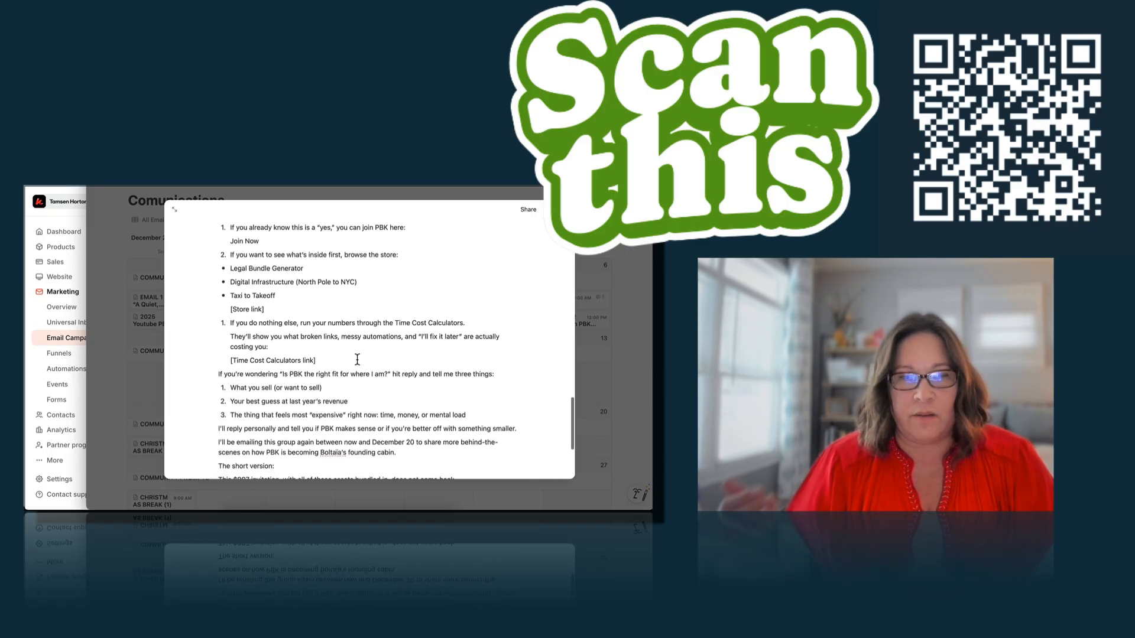
scroll(357, 359, "up", 8)
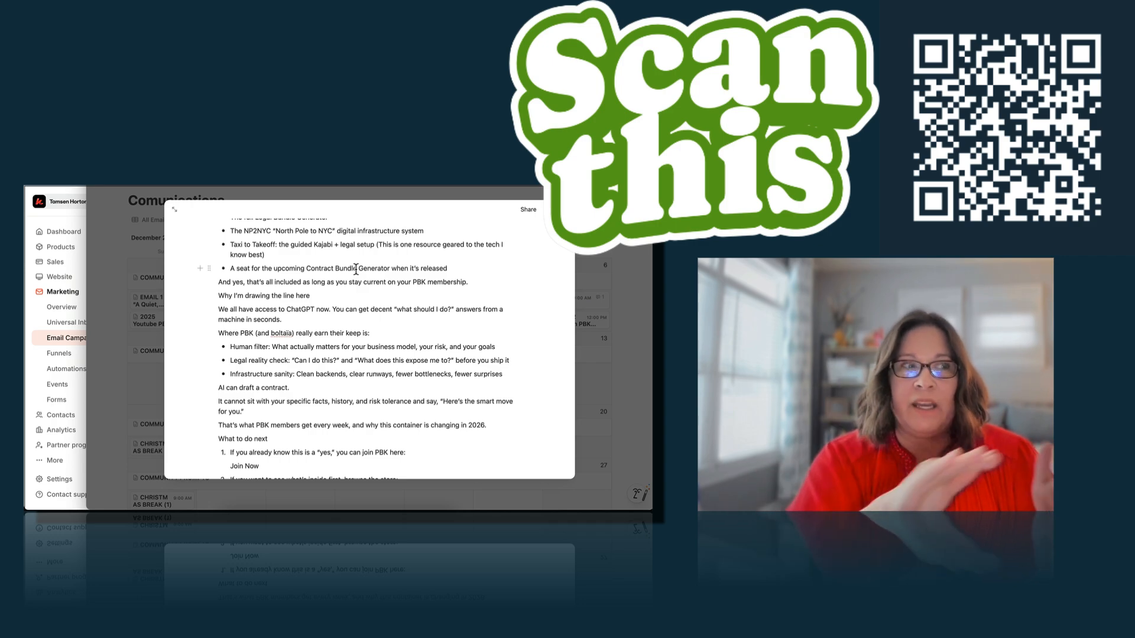
scroll(356, 269, "up", 5)
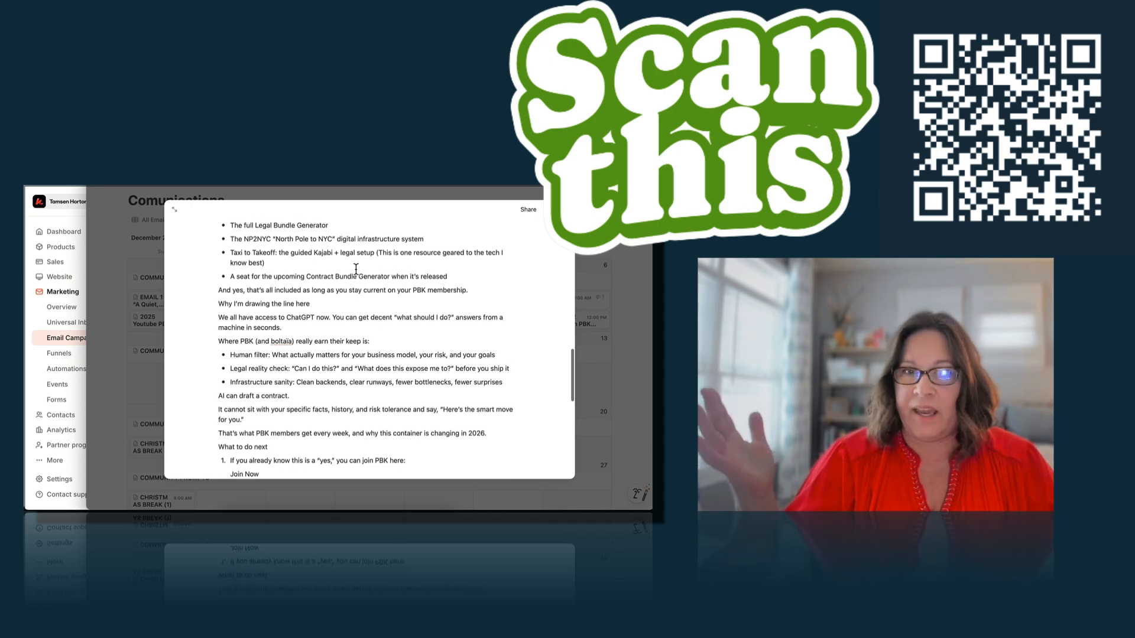
scroll(356, 269, "up", 10)
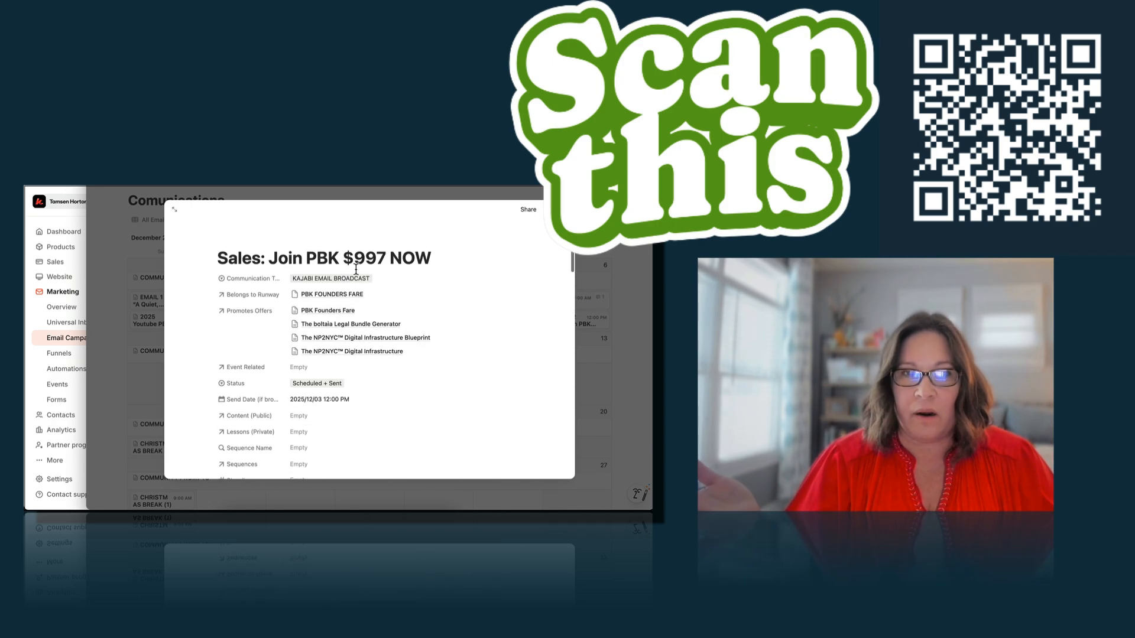
left_click(340, 193)
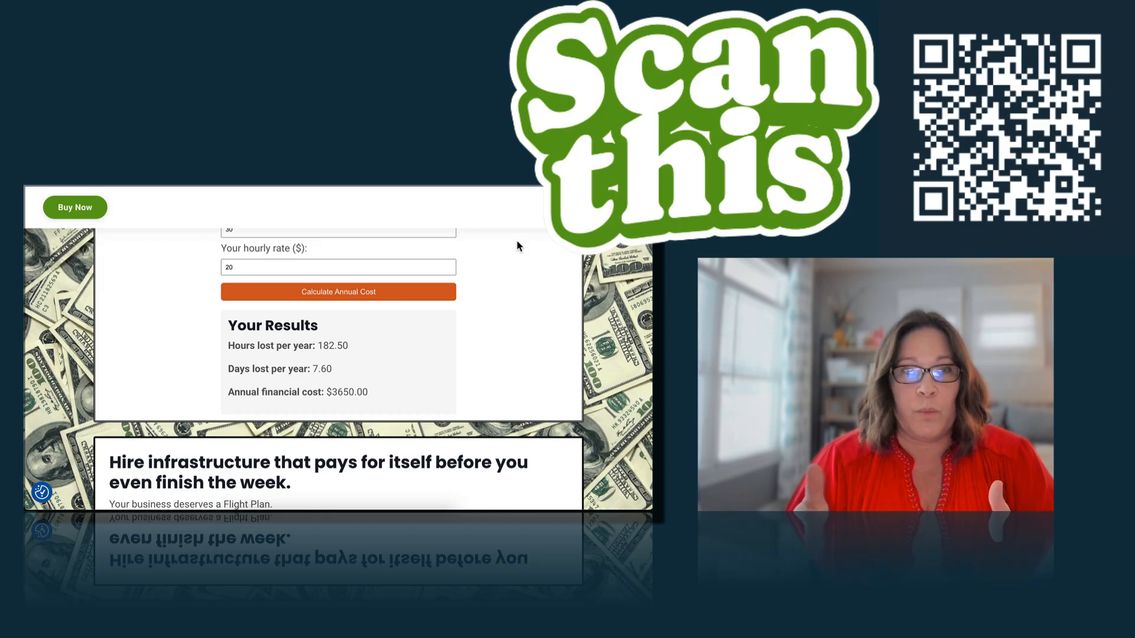
Examine the Time Cost Calculator's input fields and results on the sales page in the browser
scroll(445, 289, "up", 1)
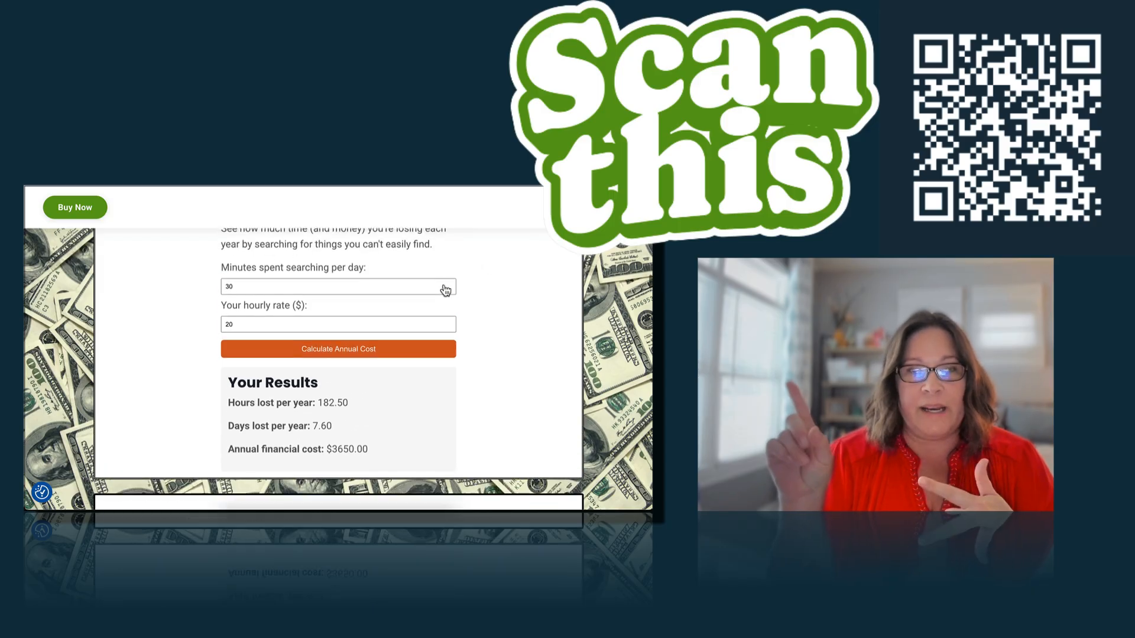
scroll(445, 289, "up", 1)
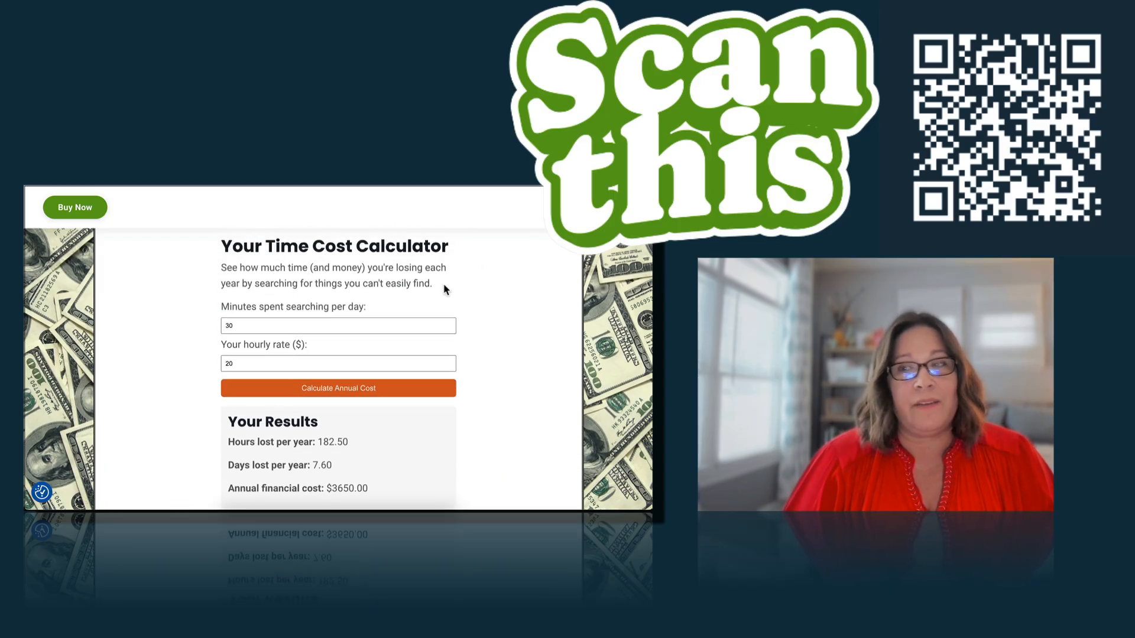